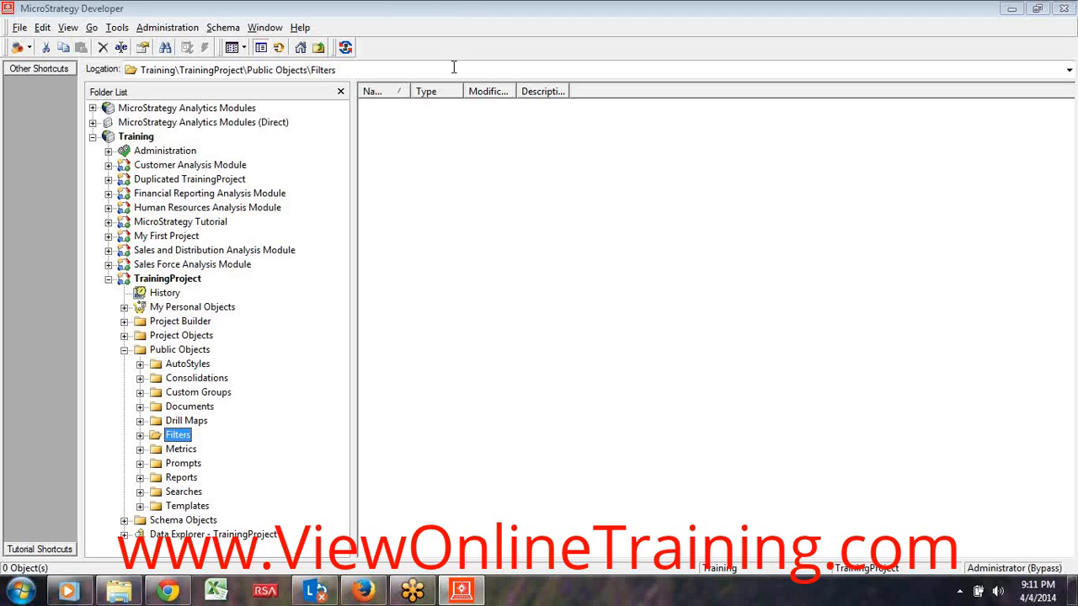
# Create an empty filter in the Filters folder and list the project's attributes in the filter editor's widened object browser.
pyautogui.click(345, 286)
pyautogui.moveTo(339, 286); pyautogui.dragTo(327, 286)
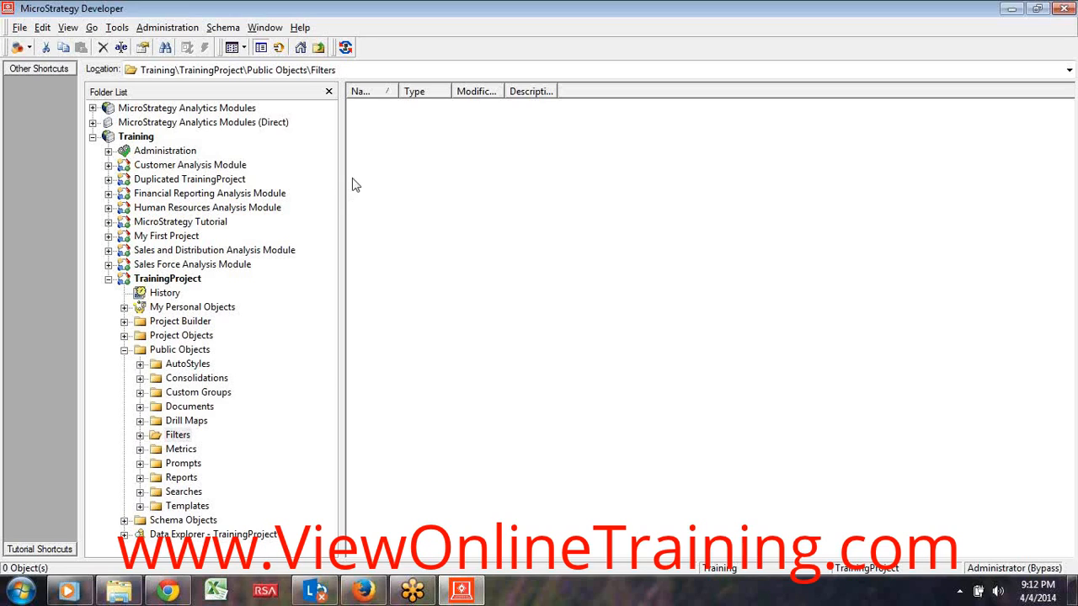
pyautogui.click(20, 47)
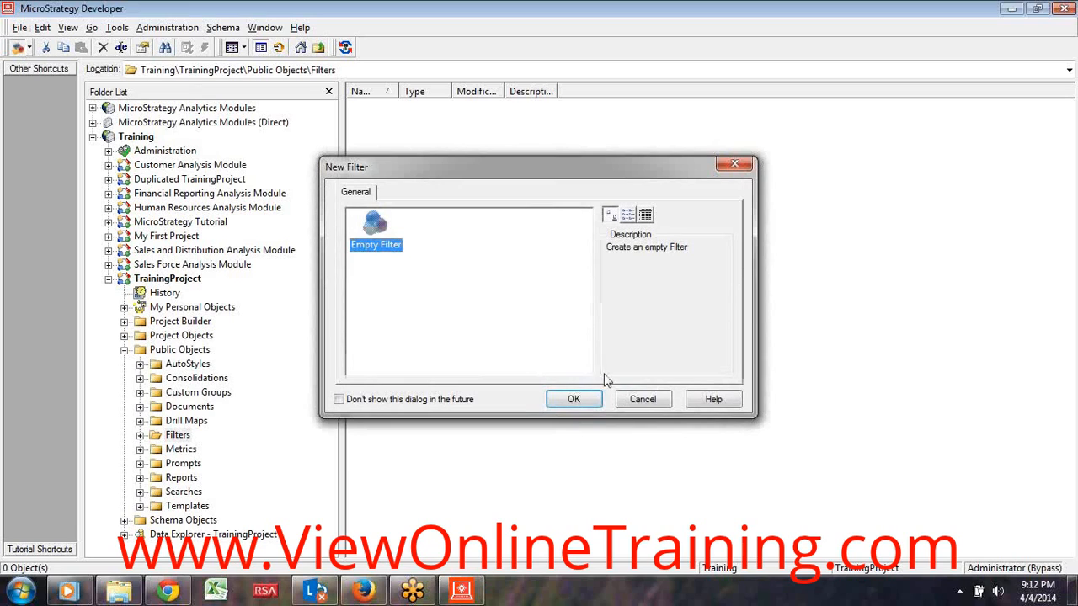
pyautogui.click(573, 402)
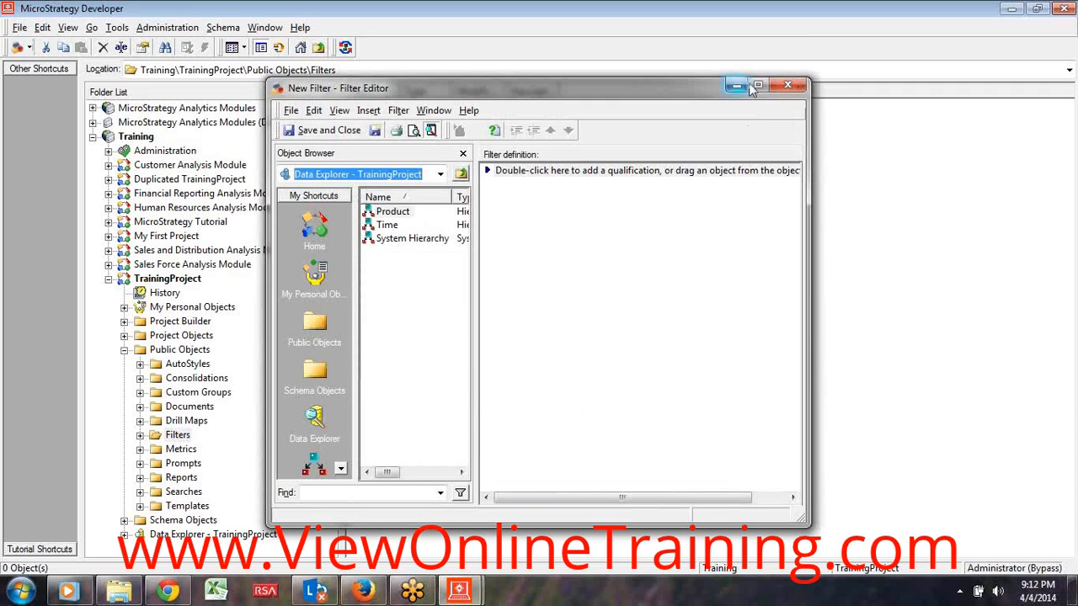
pyautogui.click(757, 88)
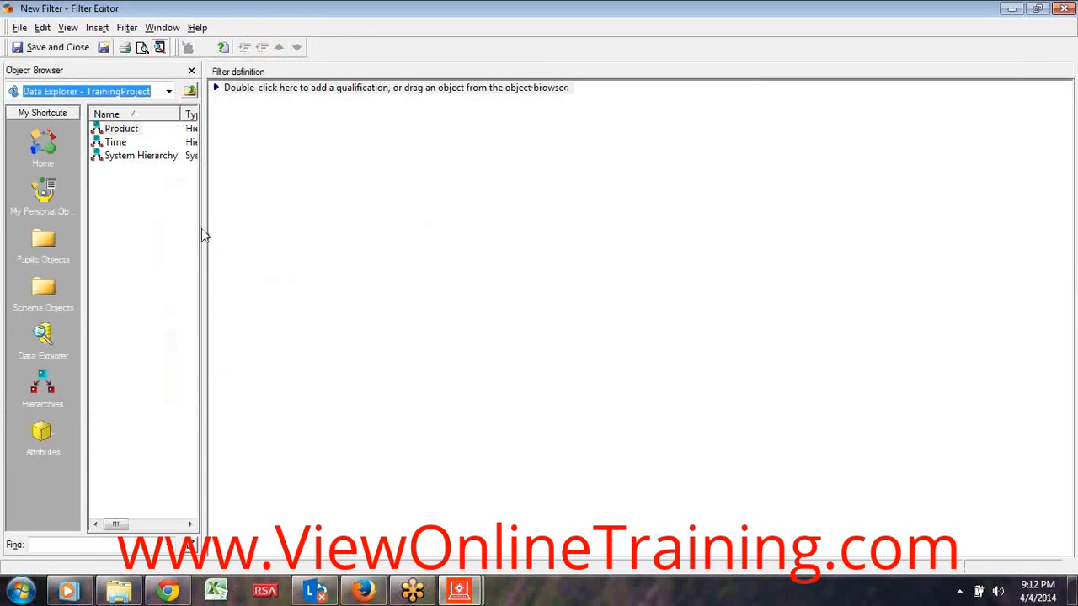
pyautogui.moveTo(202, 229); pyautogui.dragTo(316, 261)
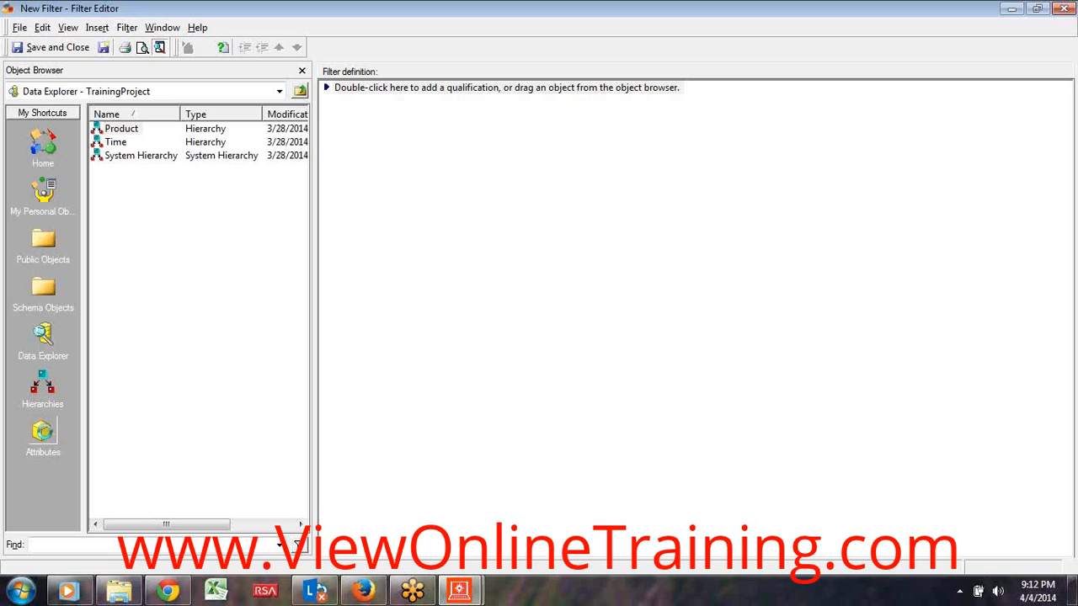
pyautogui.click(44, 434)
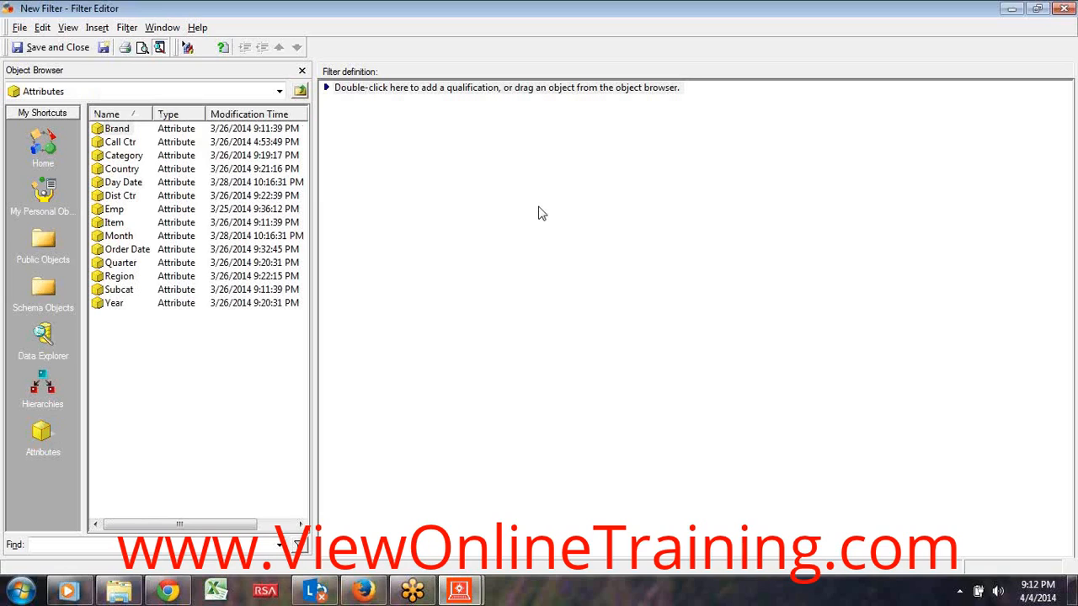
# Add an attribute qualification to the filter definition and choose Brand as its attribute.
pyautogui.doubleClick(404, 87)
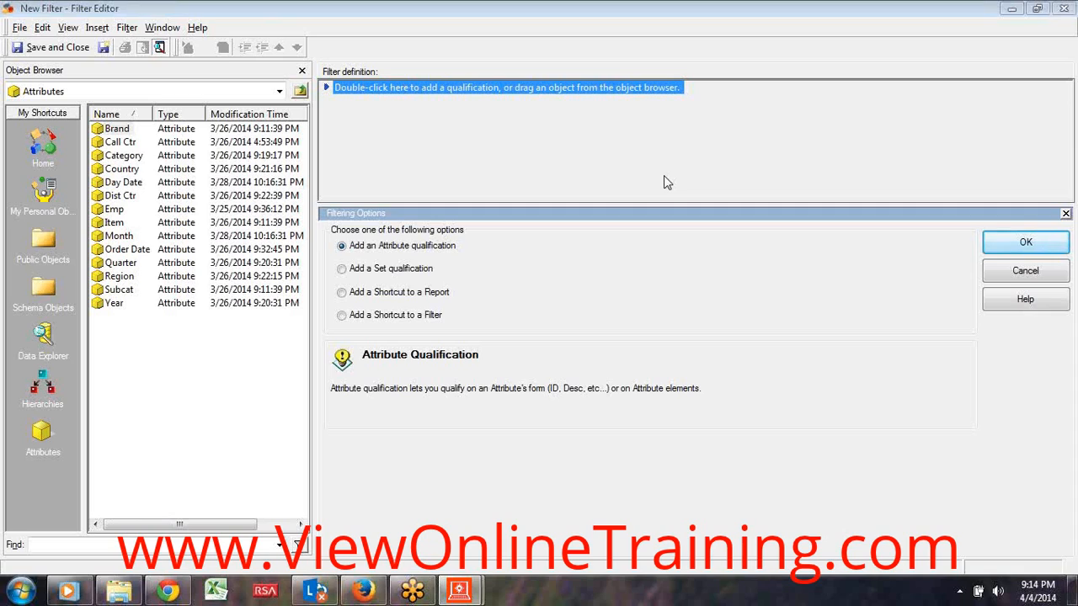
pyautogui.click(1023, 247)
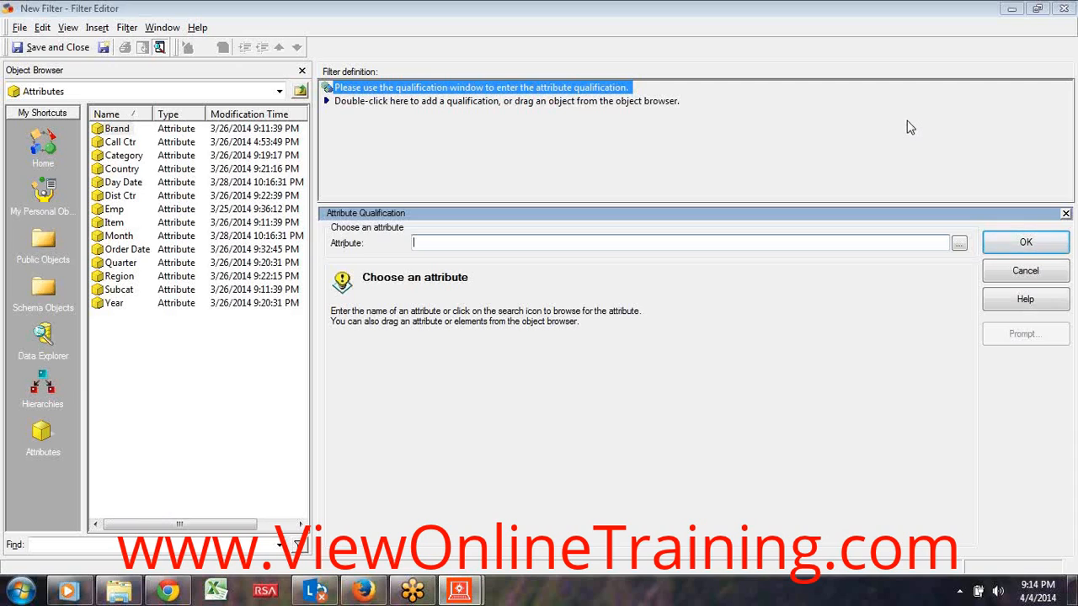
pyautogui.click(960, 244)
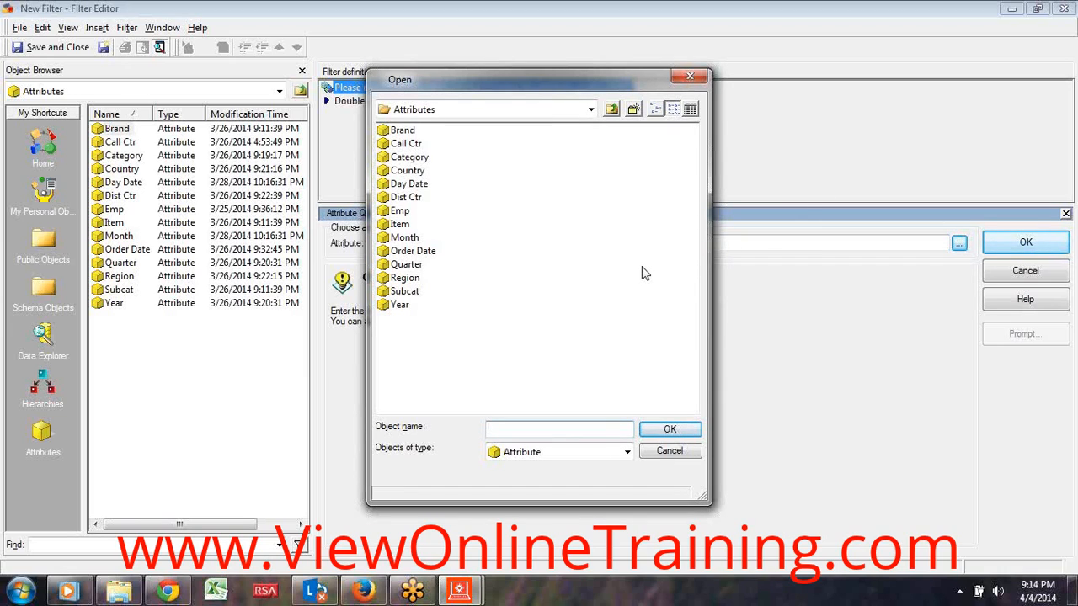
pyautogui.click(404, 132)
pyautogui.doubleClick(404, 133)
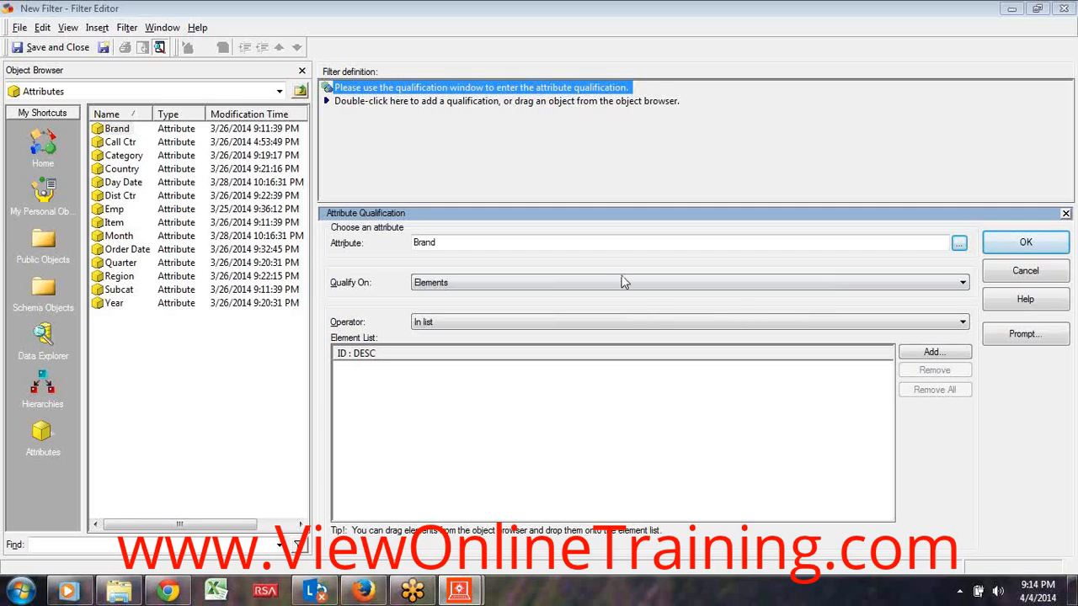
# Qualify the Brand attribute on Elements with the In list operator.
pyautogui.click(964, 284)
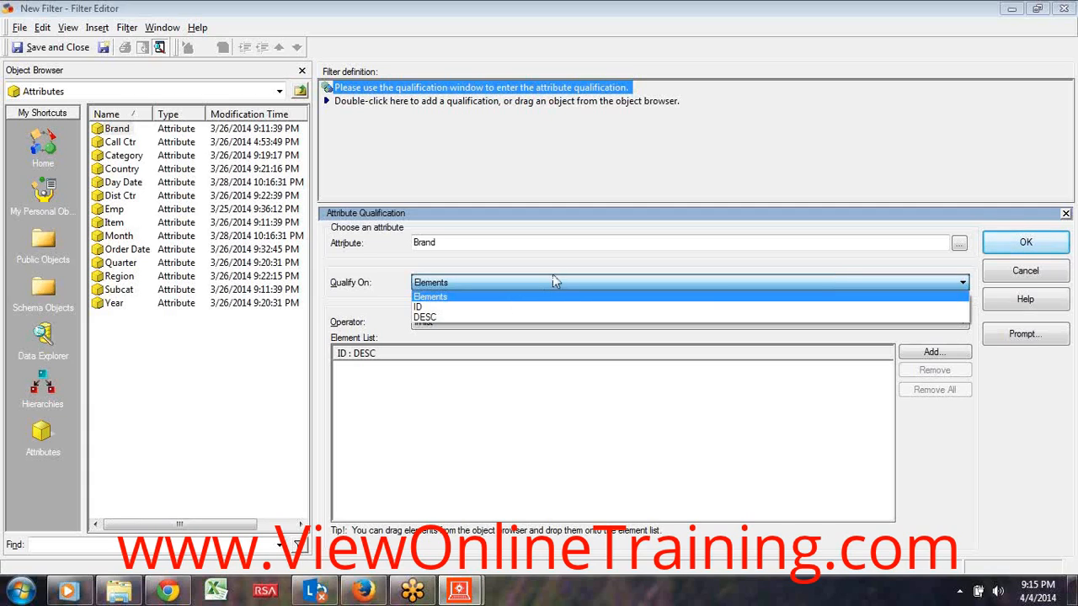
pyautogui.click(529, 298)
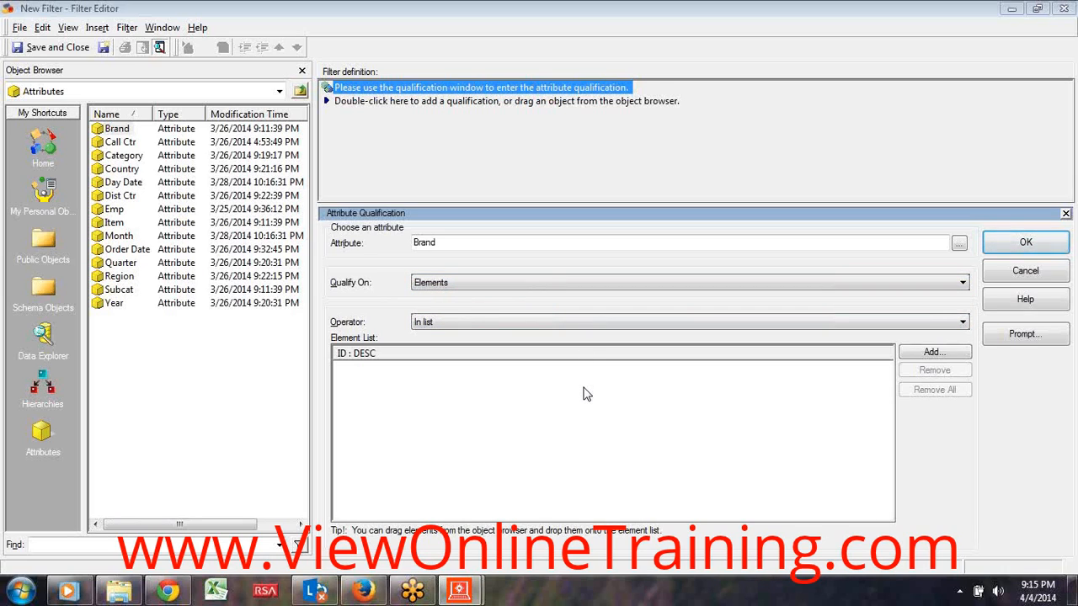
pyautogui.click(780, 326)
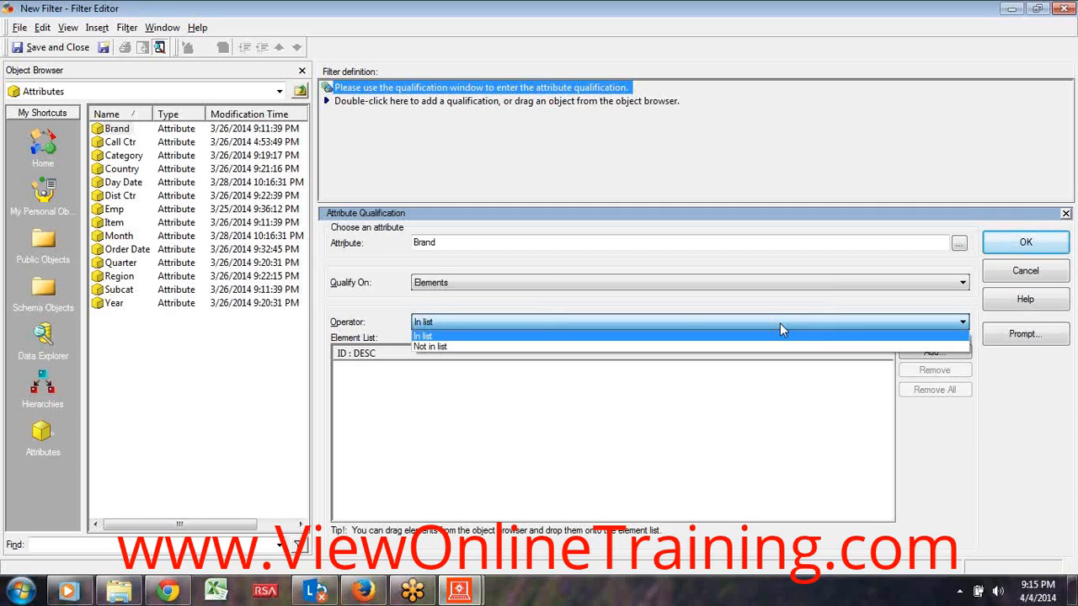
pyautogui.click(780, 324)
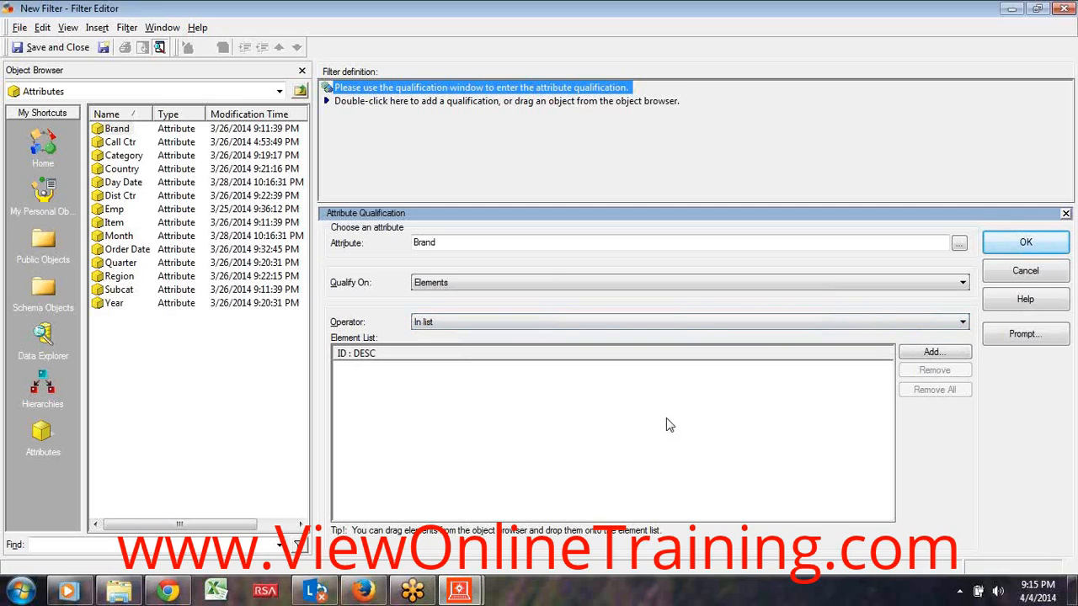
# Add the Brand elements with IDs 101 through 110 to the element list and apply the qualification.
pyautogui.click(919, 352)
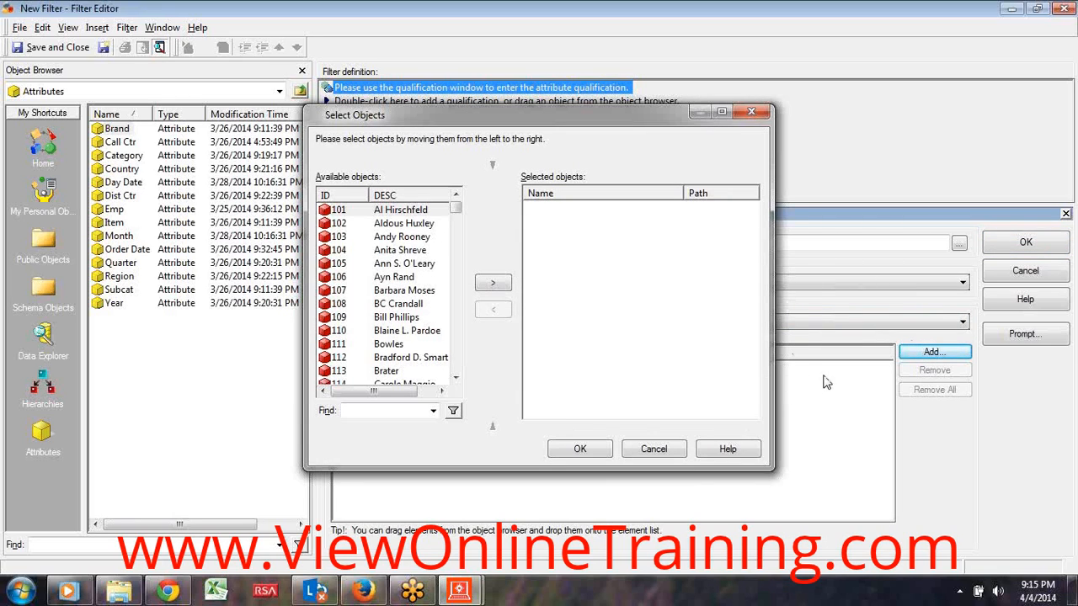
pyautogui.moveTo(773, 376); pyautogui.dragTo(864, 379)
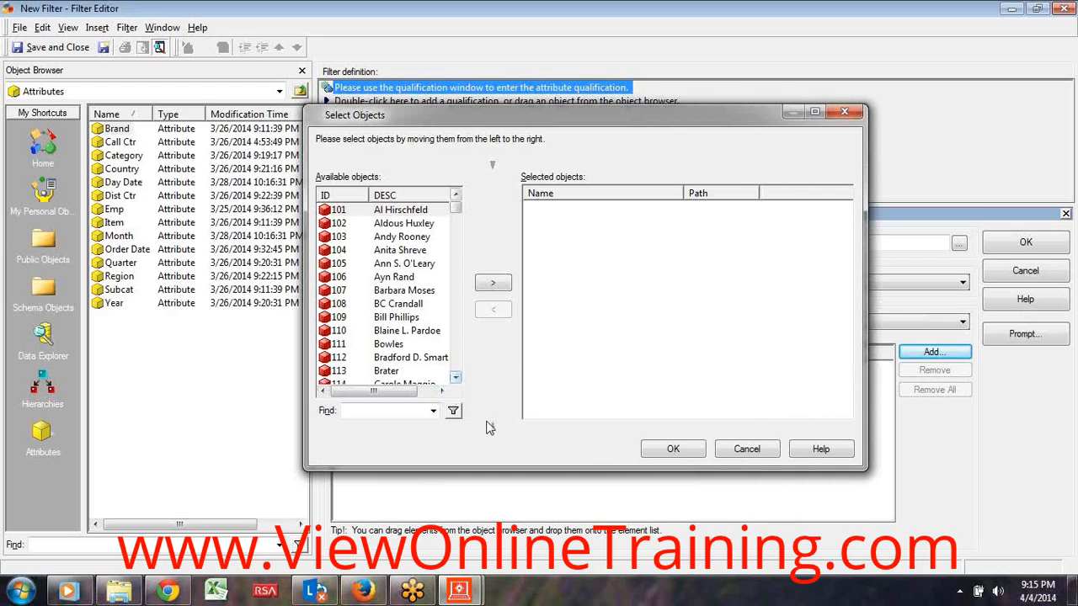
pyautogui.moveTo(385, 399); pyautogui.dragTo(386, 399)
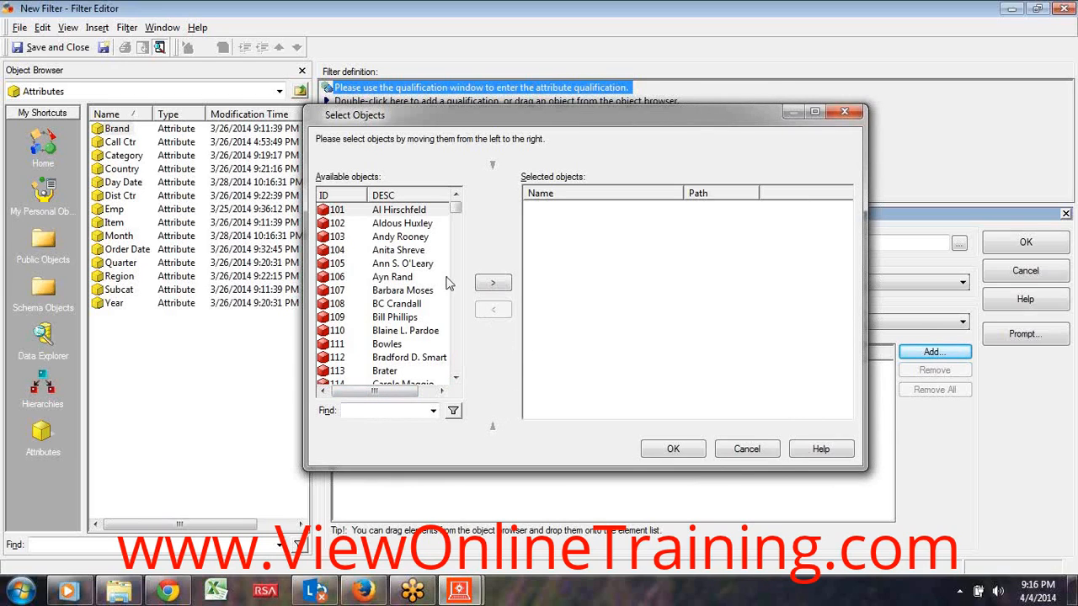
pyautogui.click(337, 335)
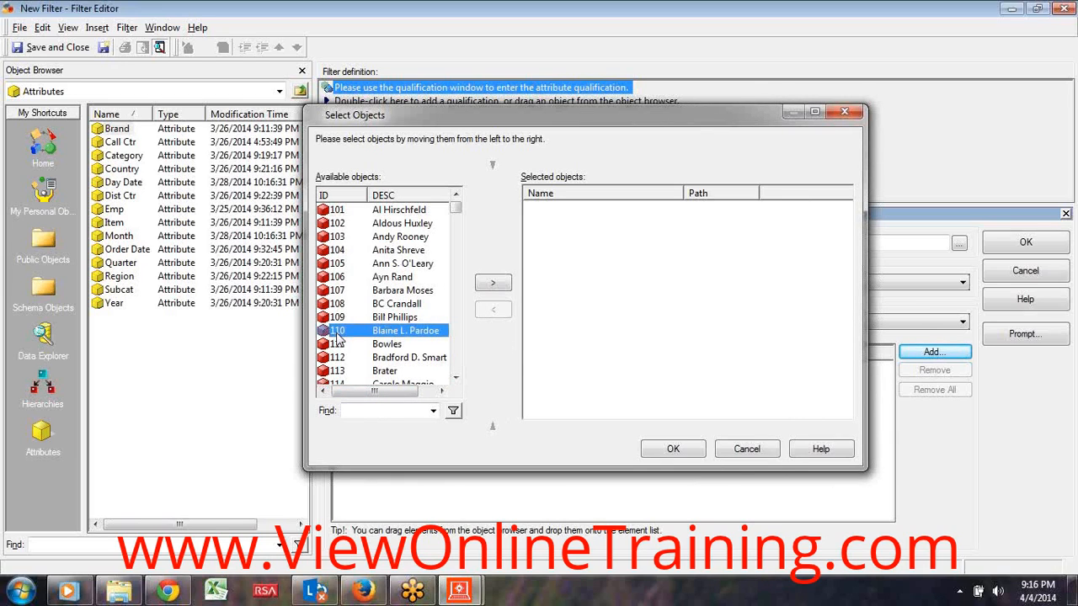
pyautogui.hotkey('shift', 'Up')
pyautogui.hotkey('shift', 'Up')
pyautogui.hotkey('shift', 'Up')
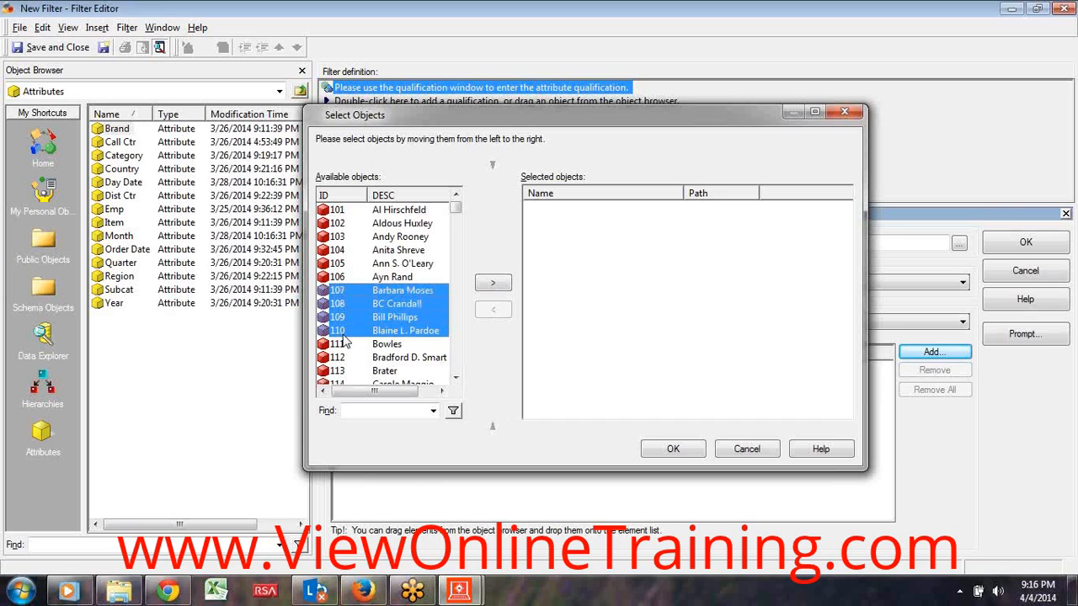
pyautogui.hotkey('shift', 'Up')
pyautogui.hotkey('shift', 'Up')
pyautogui.hotkey('shift', 'Up')
pyautogui.hotkey('shift', 'Up')
pyautogui.hotkey('shift', 'Up')
pyautogui.hotkey('shift', 'Up')
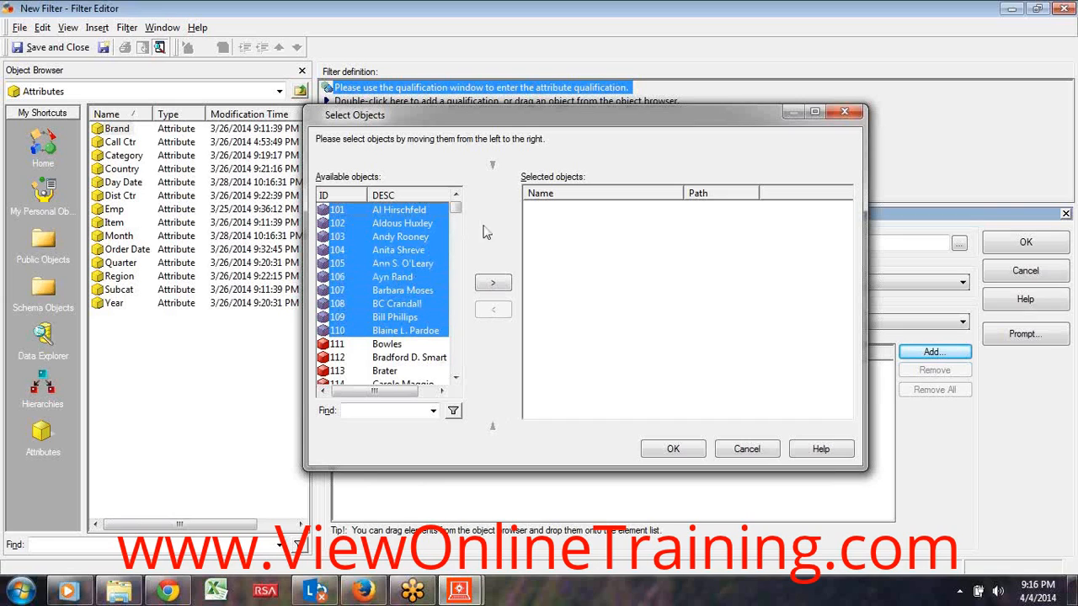
pyautogui.click(492, 283)
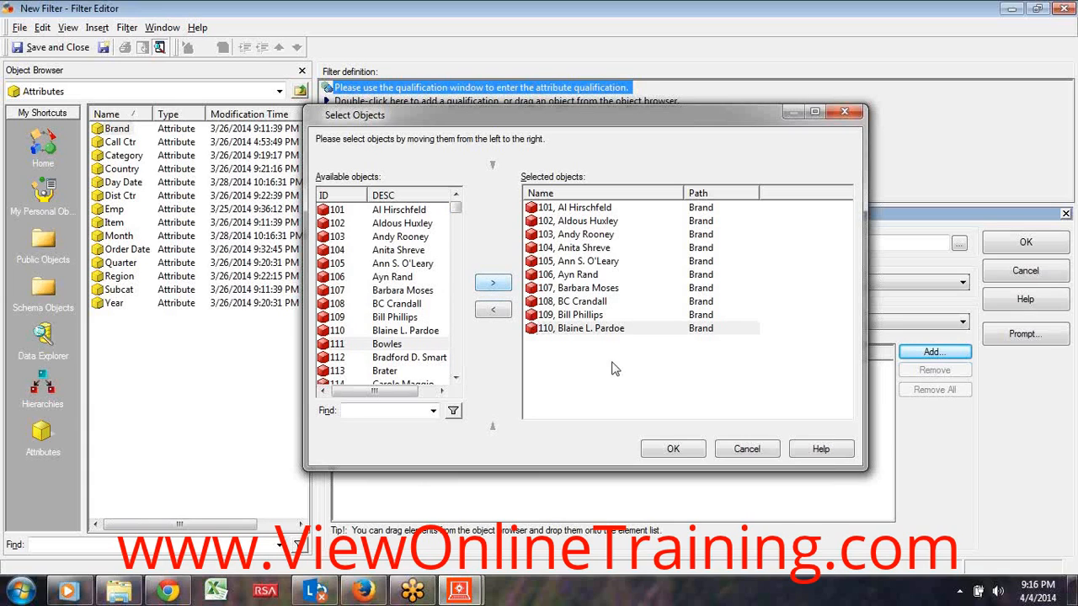
pyautogui.click(665, 450)
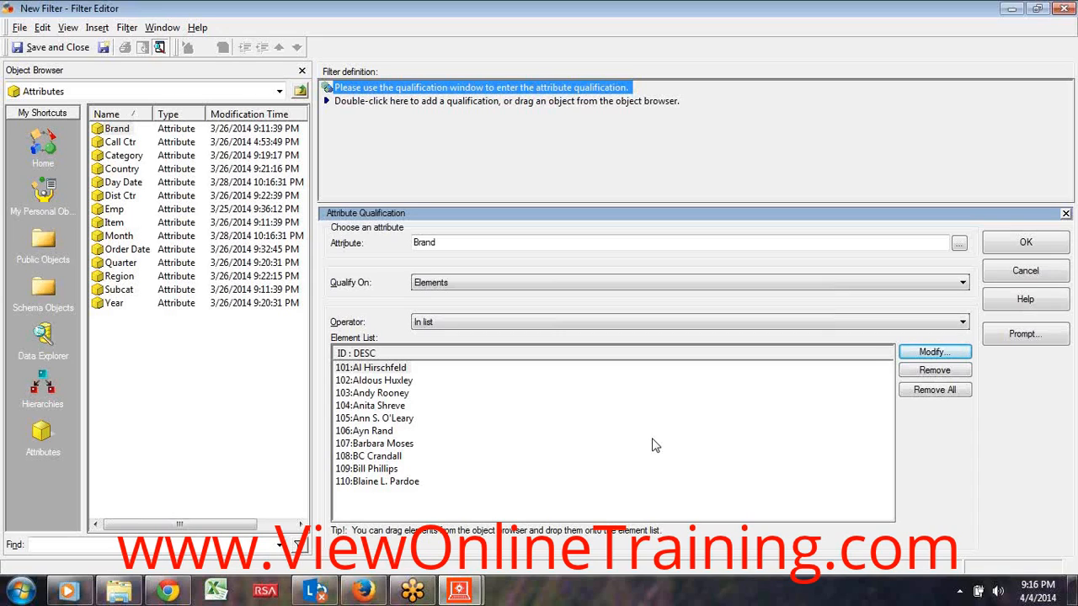
pyautogui.click(1026, 244)
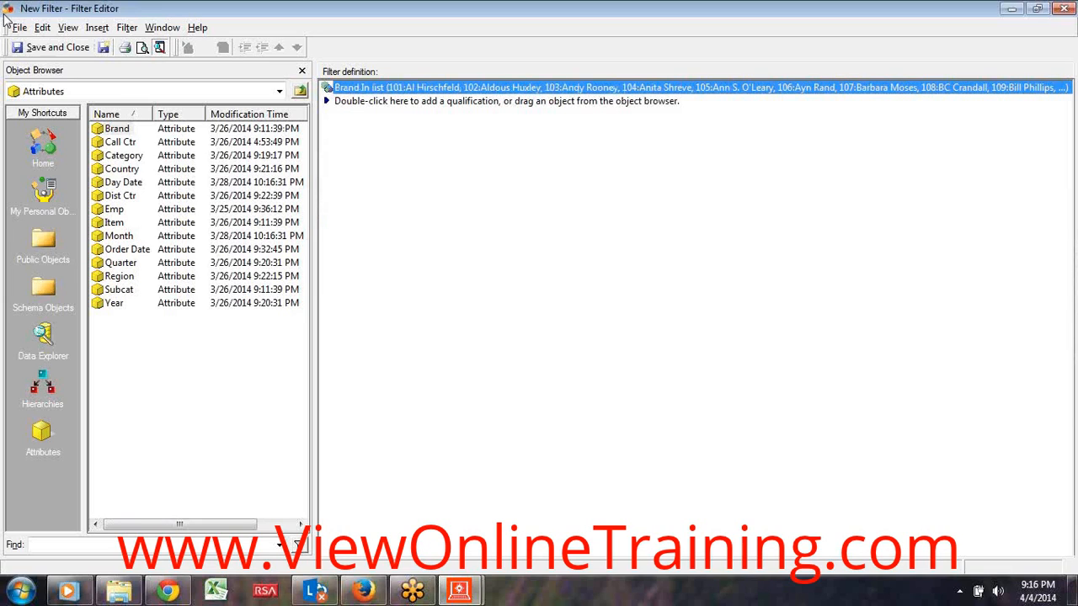
# Save and close the filter as Brand in the Filters folder and widen the Name column of the folder listing.
pyautogui.click(41, 48)
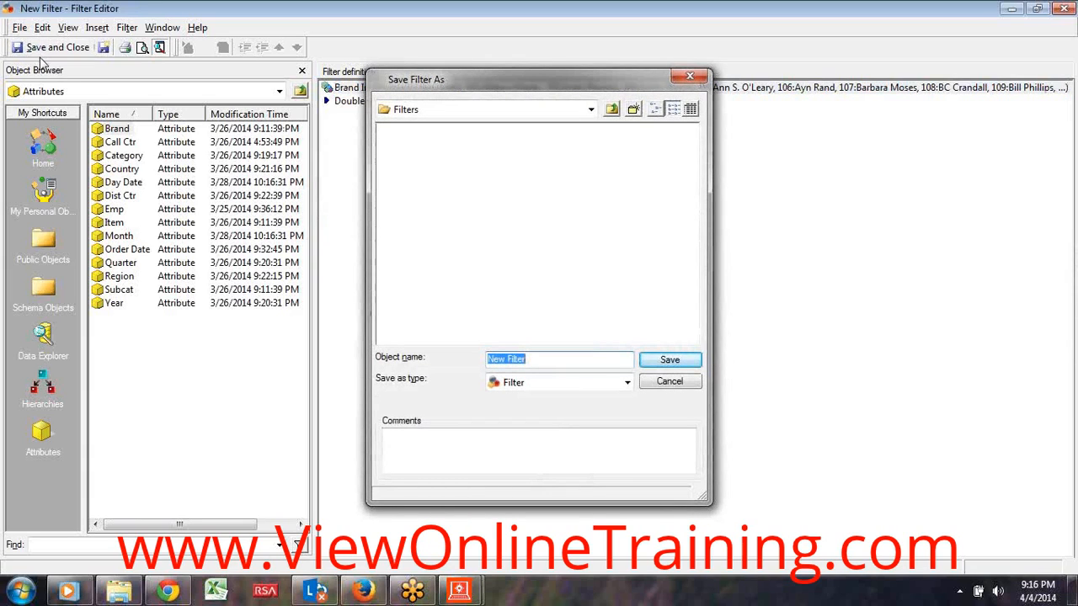
pyautogui.write('Brand')
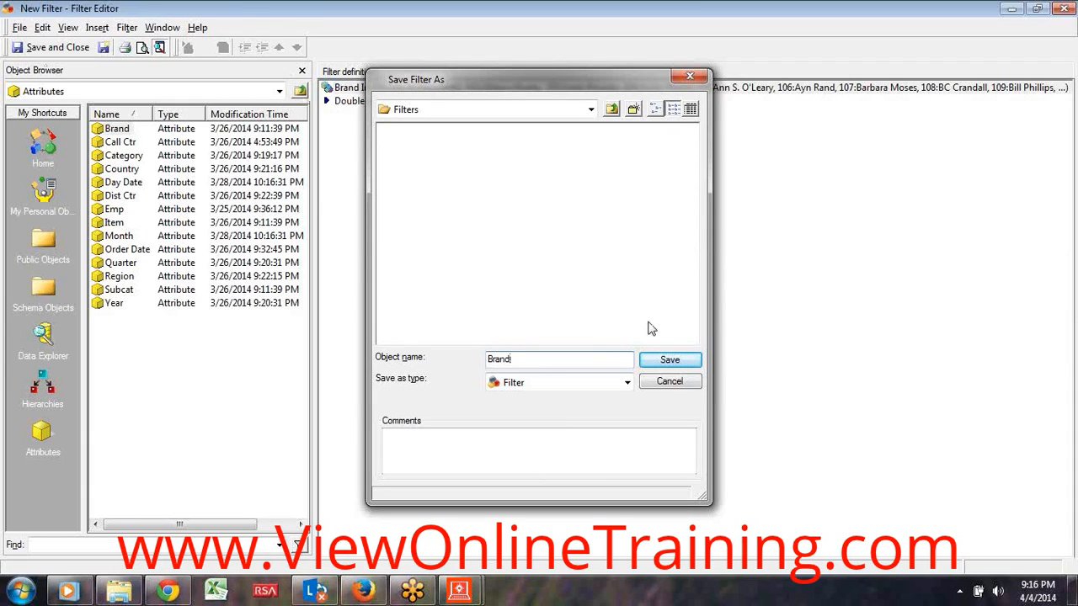
pyautogui.click(674, 361)
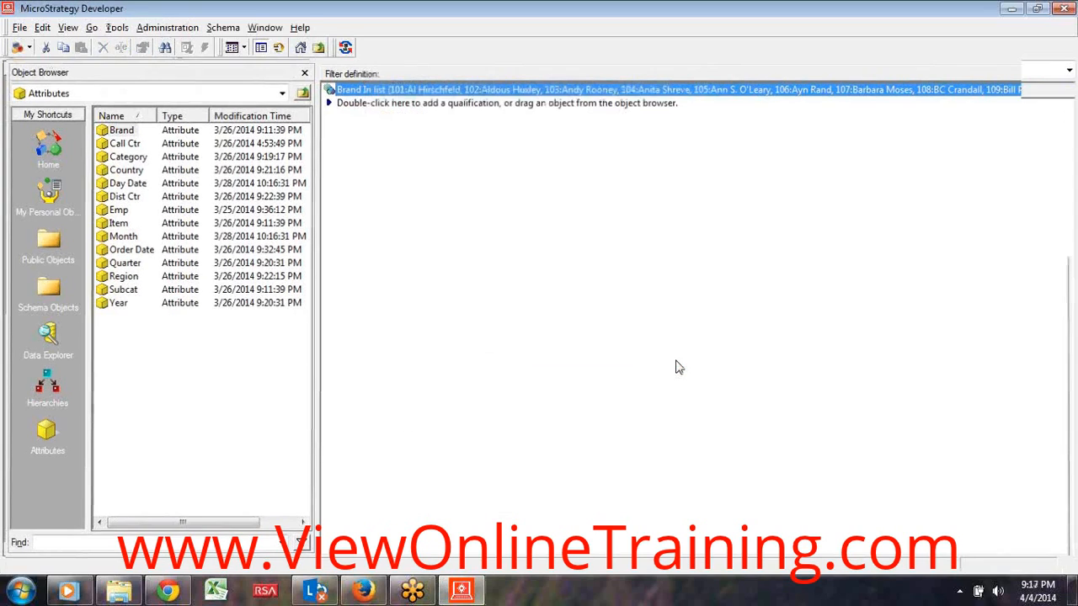
pyautogui.moveTo(399, 85); pyautogui.dragTo(444, 87)
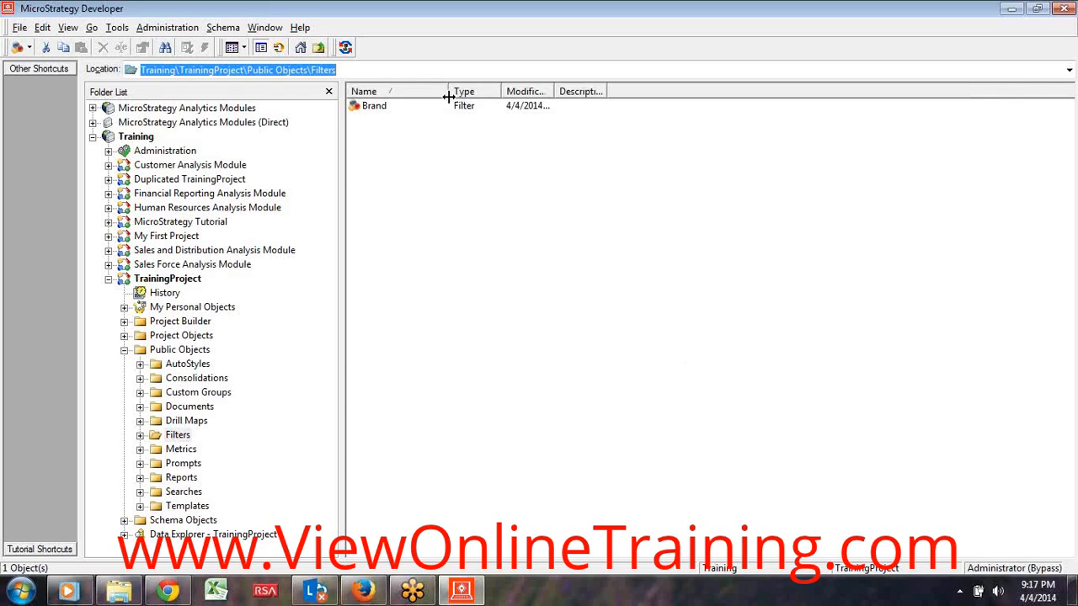
pyautogui.click(481, 298)
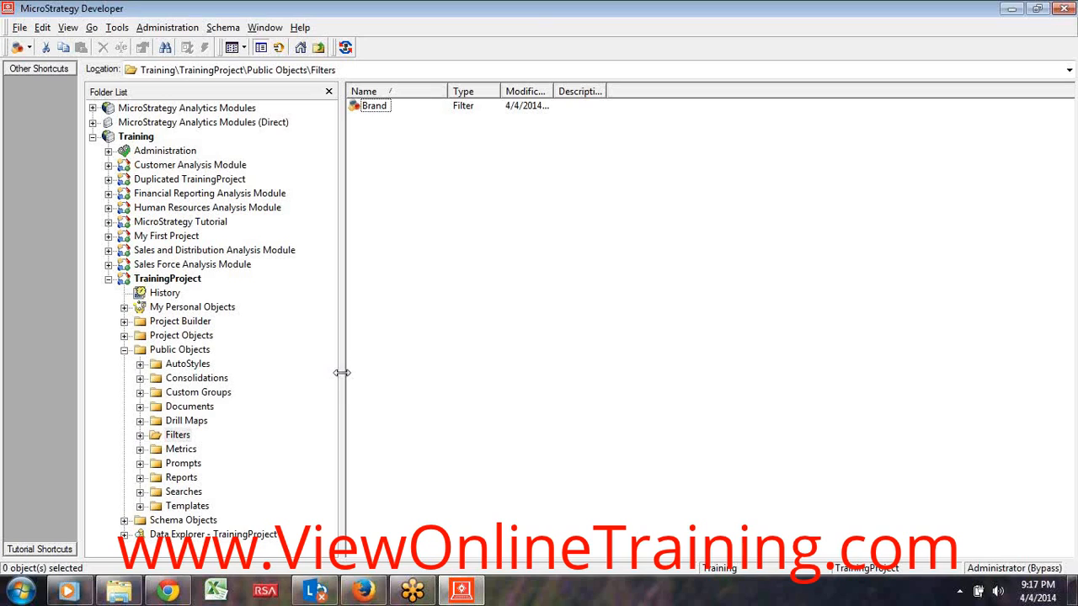
# Create a blank report in the Reports folder and add the Brand attribute to its template.
pyautogui.click(190, 479)
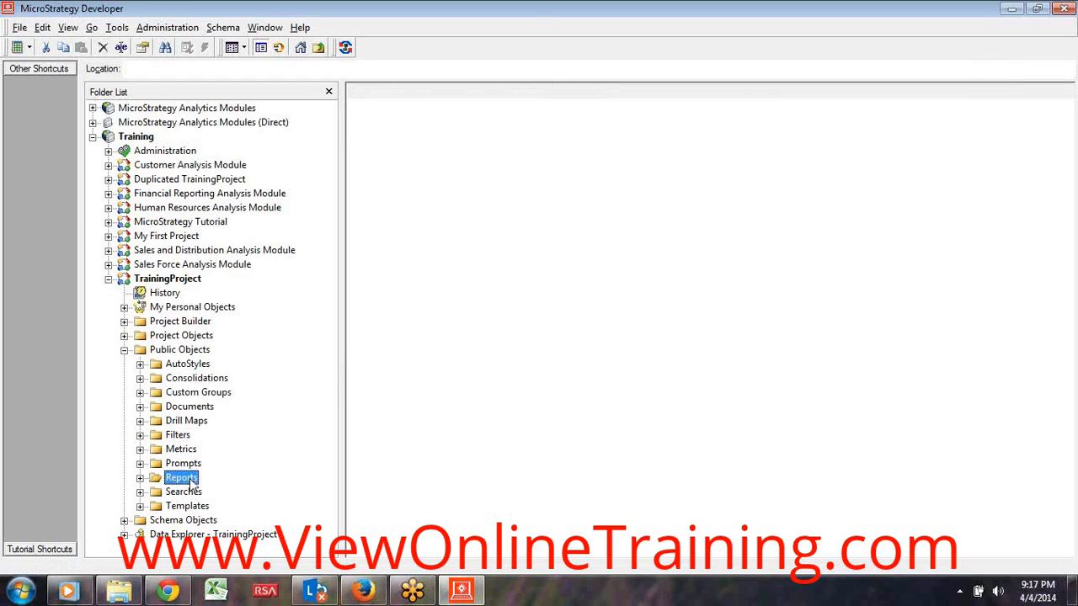
pyautogui.click(16, 48)
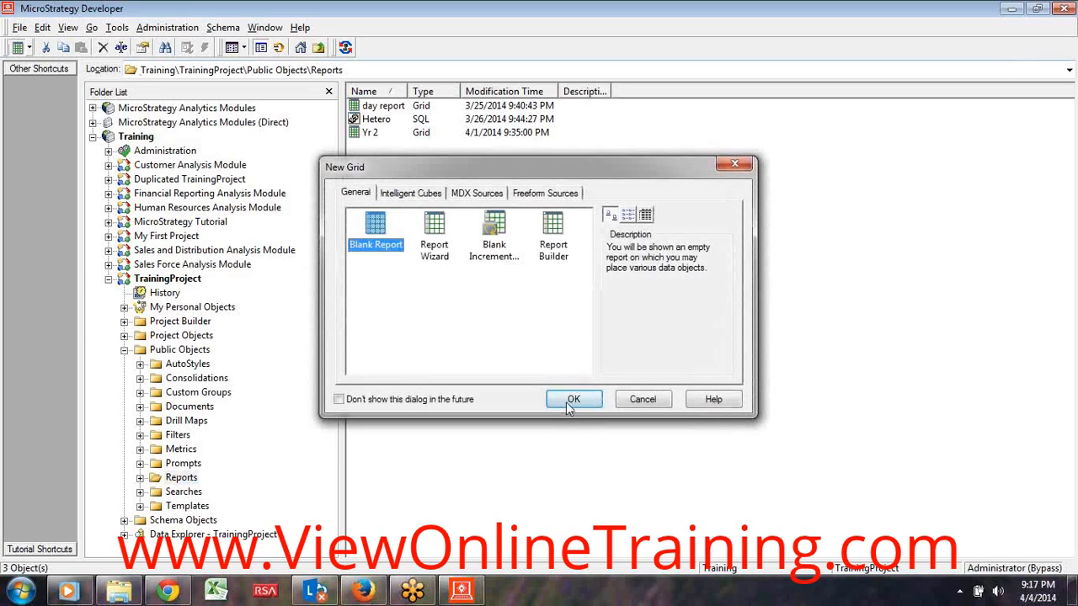
pyautogui.click(573, 399)
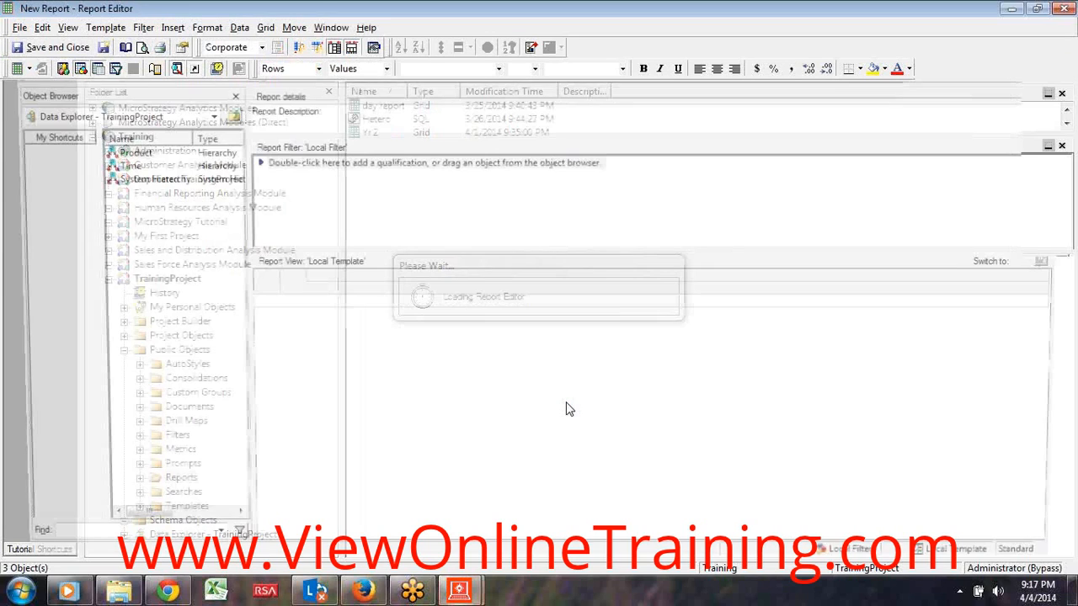
pyautogui.click(42, 290)
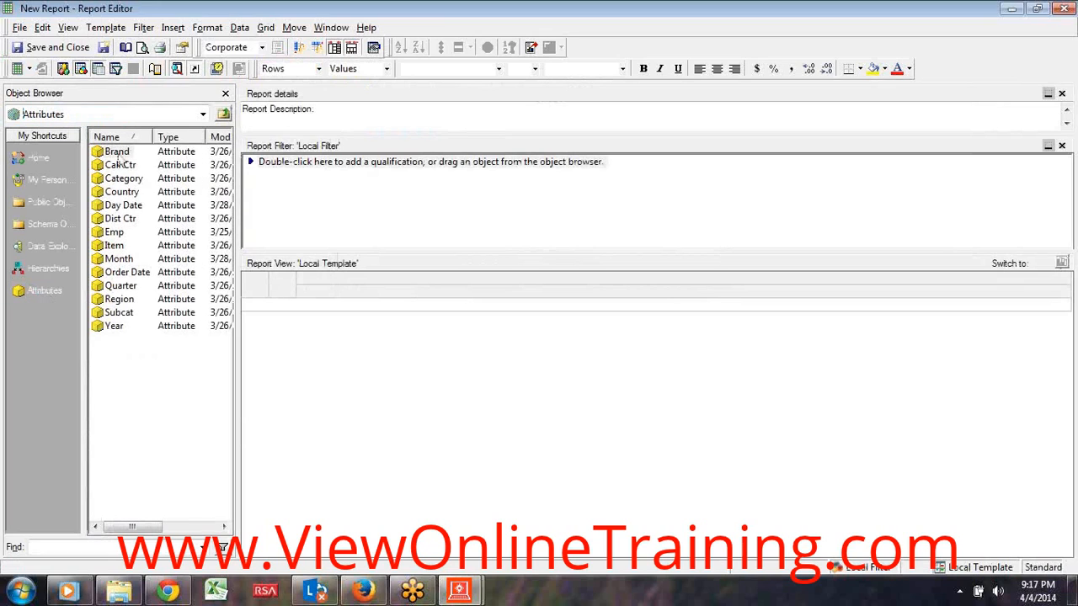
pyautogui.click(118, 153)
pyautogui.doubleClick(118, 154)
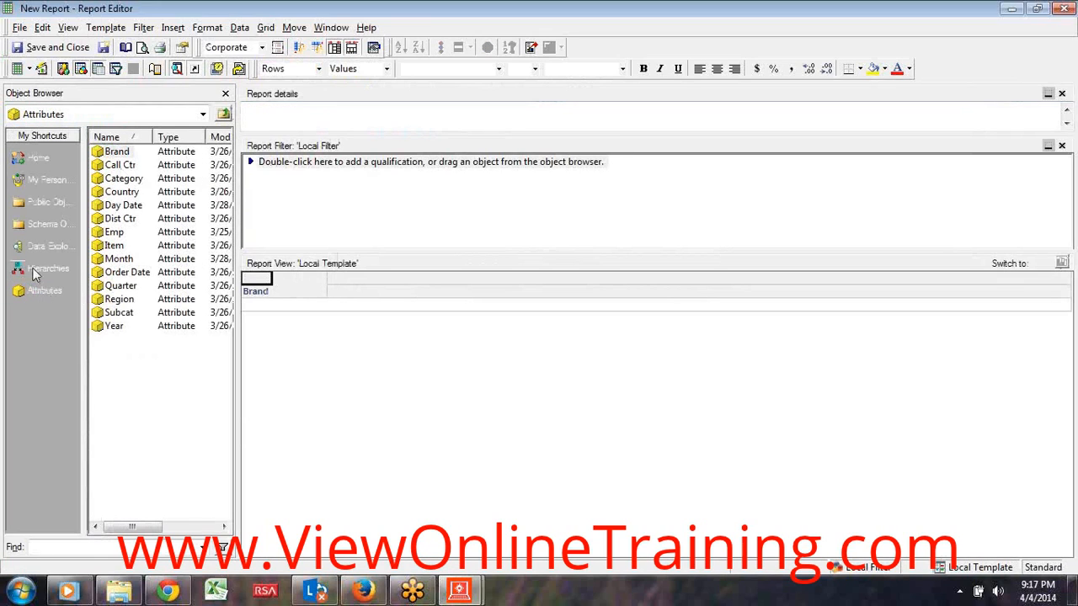
# Add the Cost metric from the public Metrics folder to the report and run it in grid view.
pyautogui.click(42, 206)
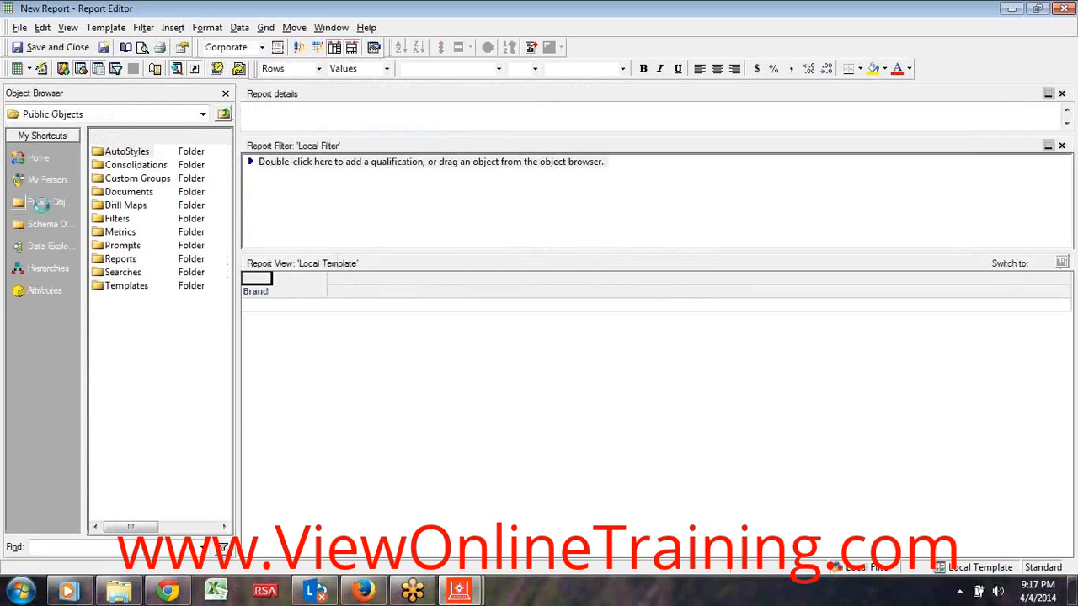
pyautogui.click(123, 233)
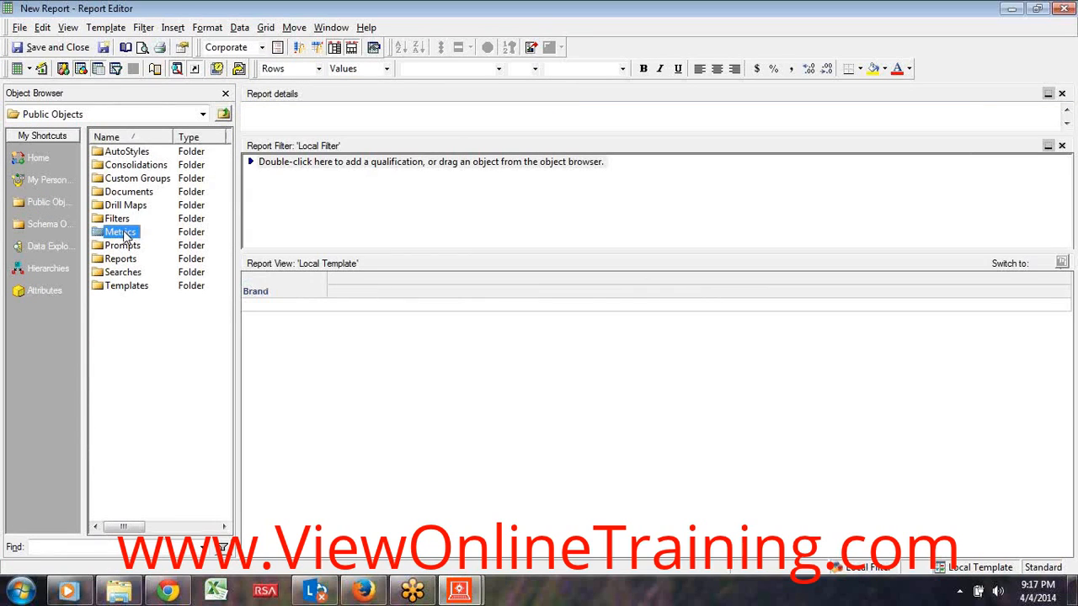
pyautogui.doubleClick(123, 233)
pyautogui.doubleClick(113, 166)
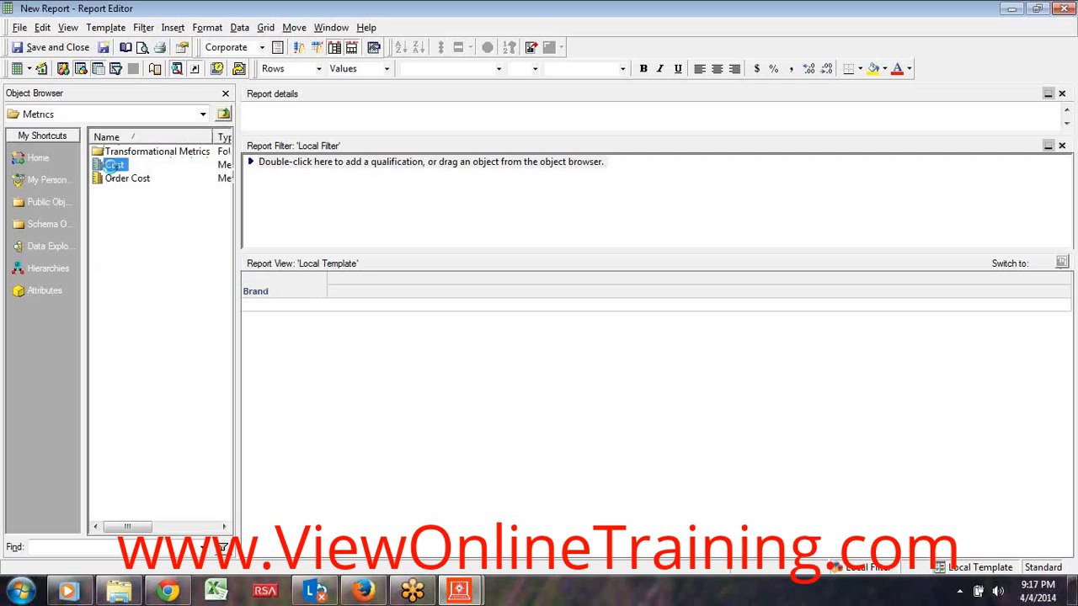
pyautogui.click(29, 69)
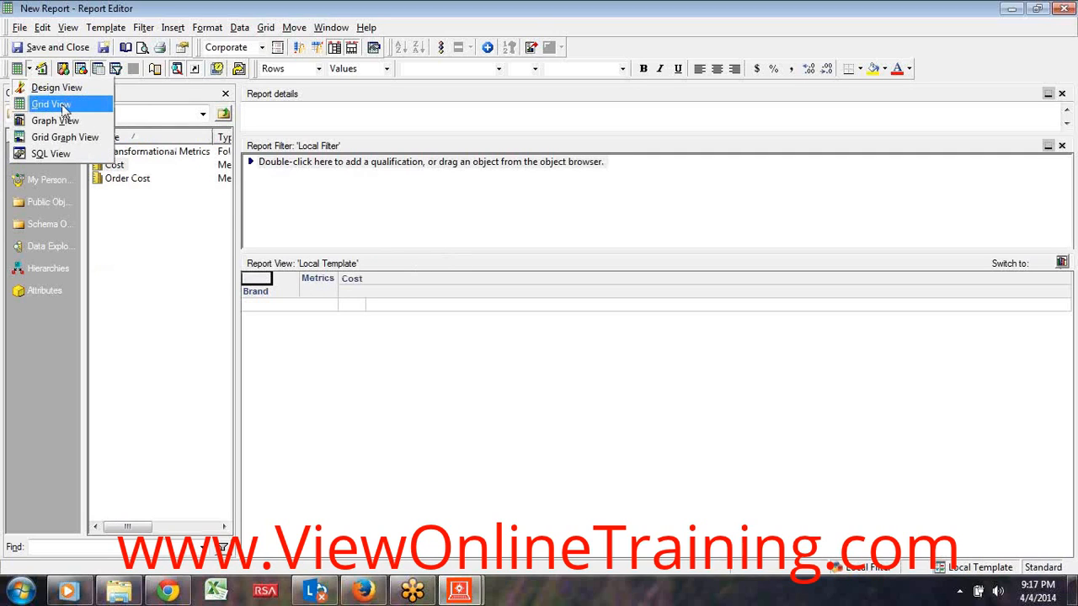
pyautogui.click(64, 107)
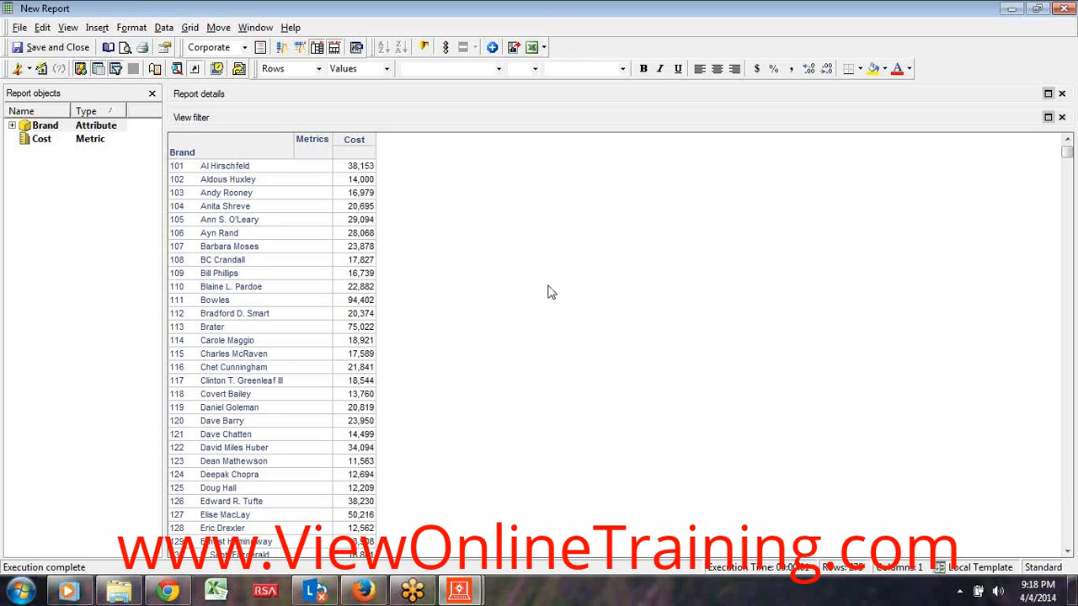
# Return to design view and add the Brand filter from the public Filters folder to the report filter.
pyautogui.click(29, 68)
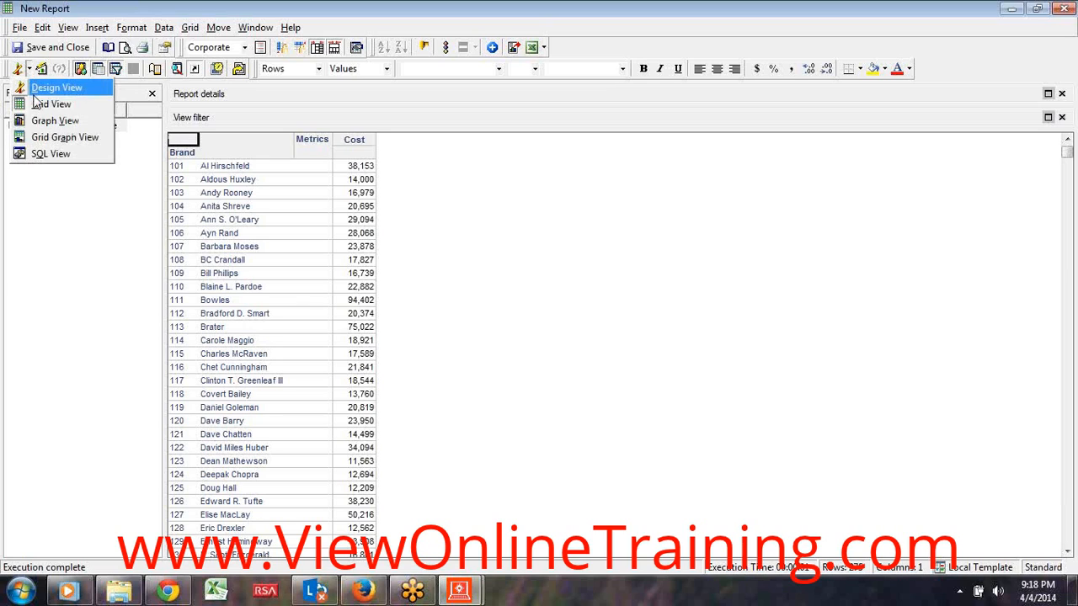
pyautogui.click(36, 89)
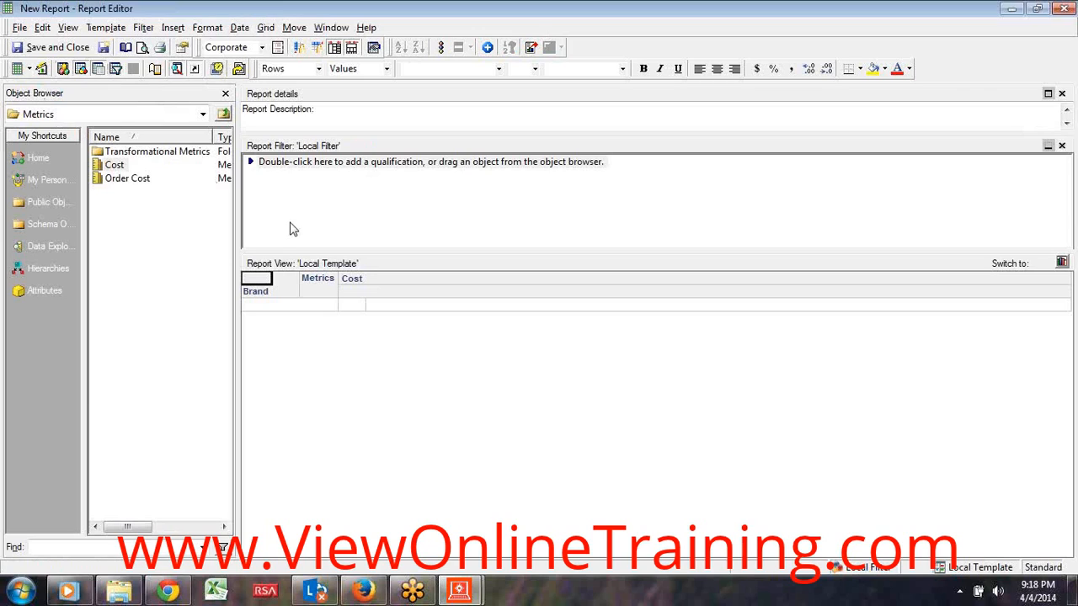
pyautogui.click(33, 205)
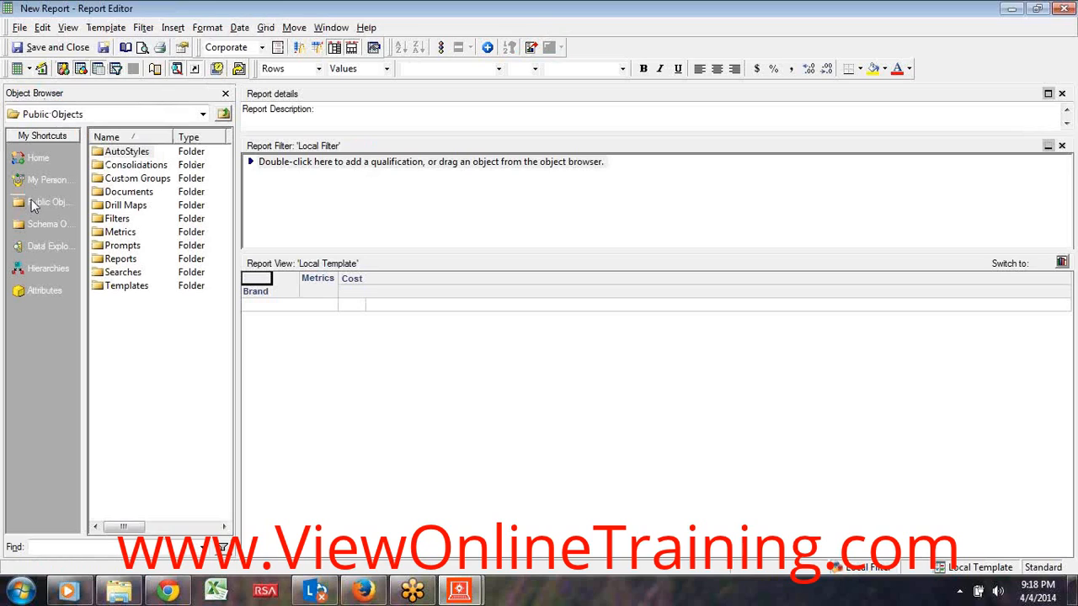
pyautogui.doubleClick(118, 219)
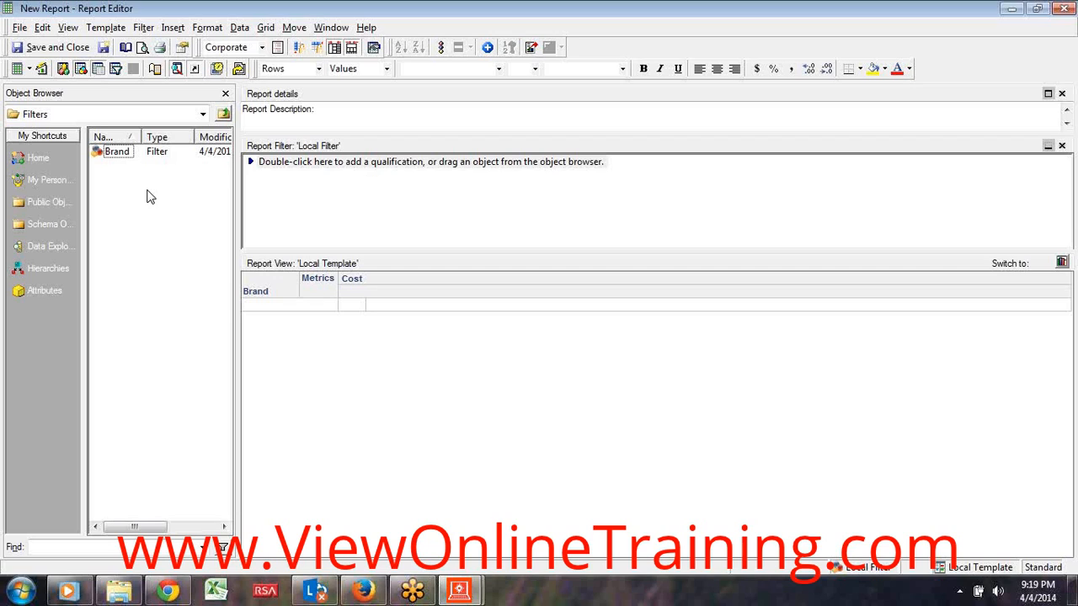
pyautogui.doubleClick(336, 165)
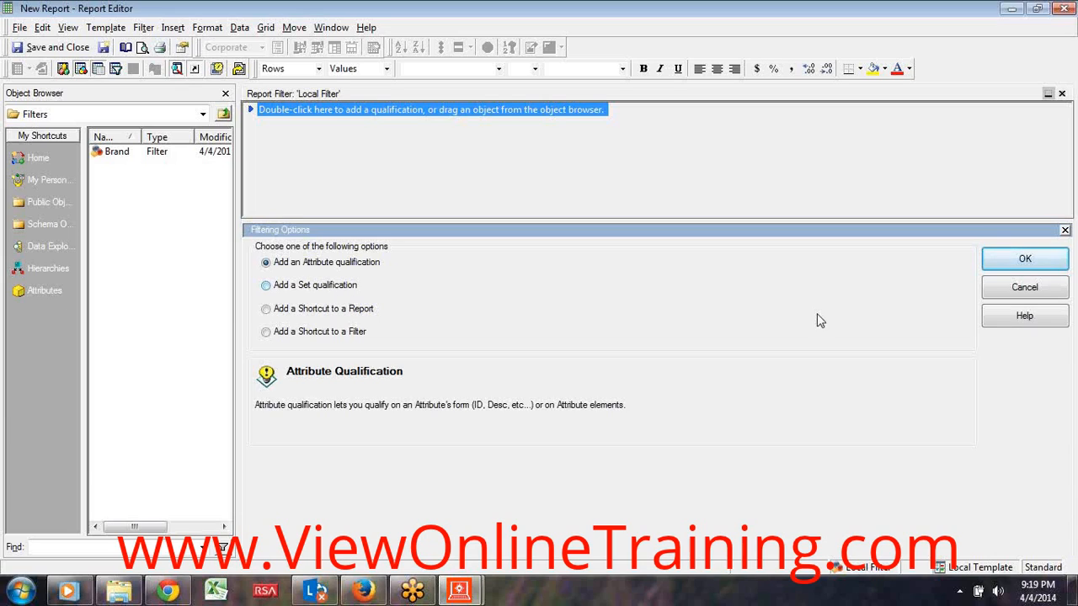
pyautogui.click(1026, 291)
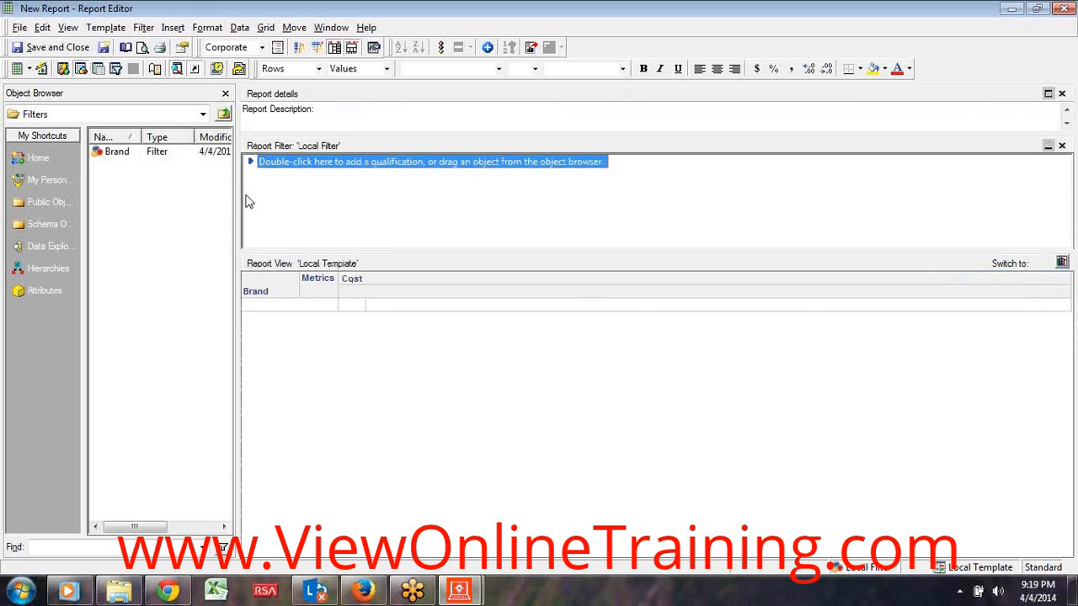
pyautogui.rightClick(107, 156)
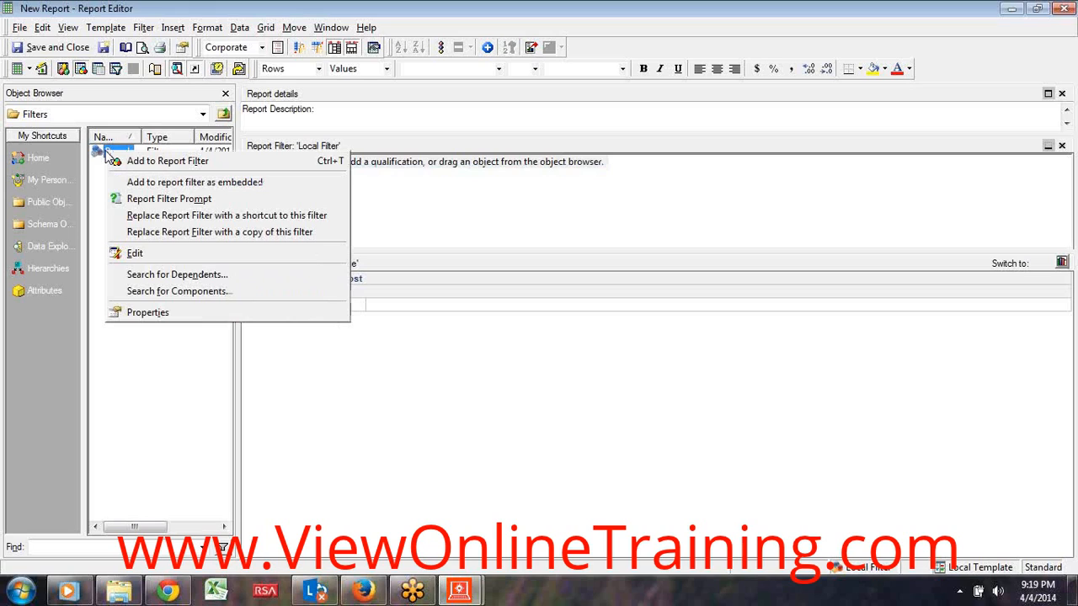
pyautogui.click(187, 168)
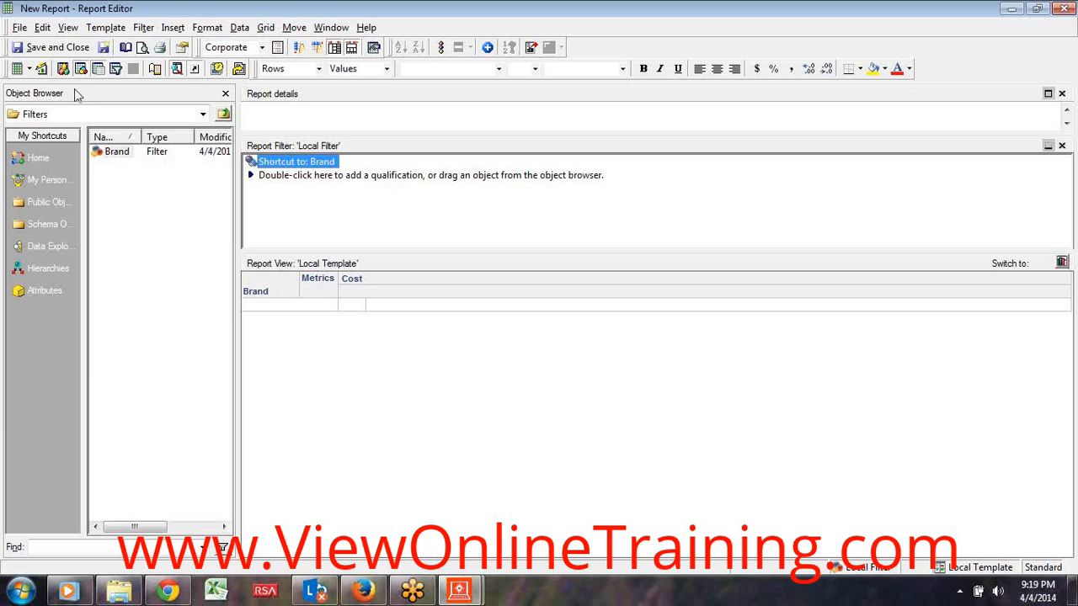
# Display the report's SQL and highlight the BRAND_ID conditions in the where clause.
pyautogui.click(28, 69)
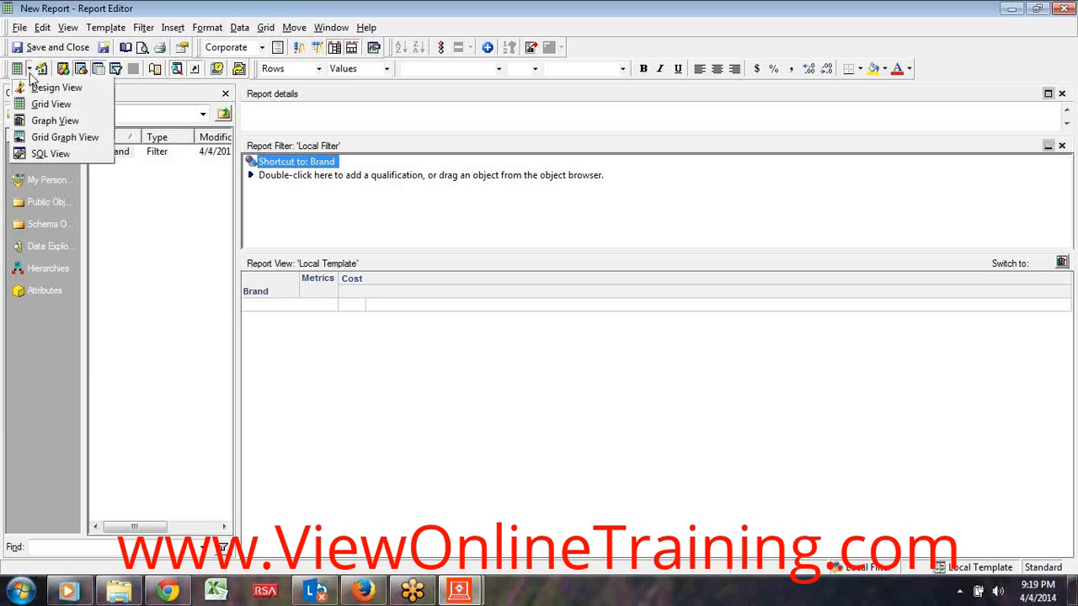
pyautogui.click(26, 154)
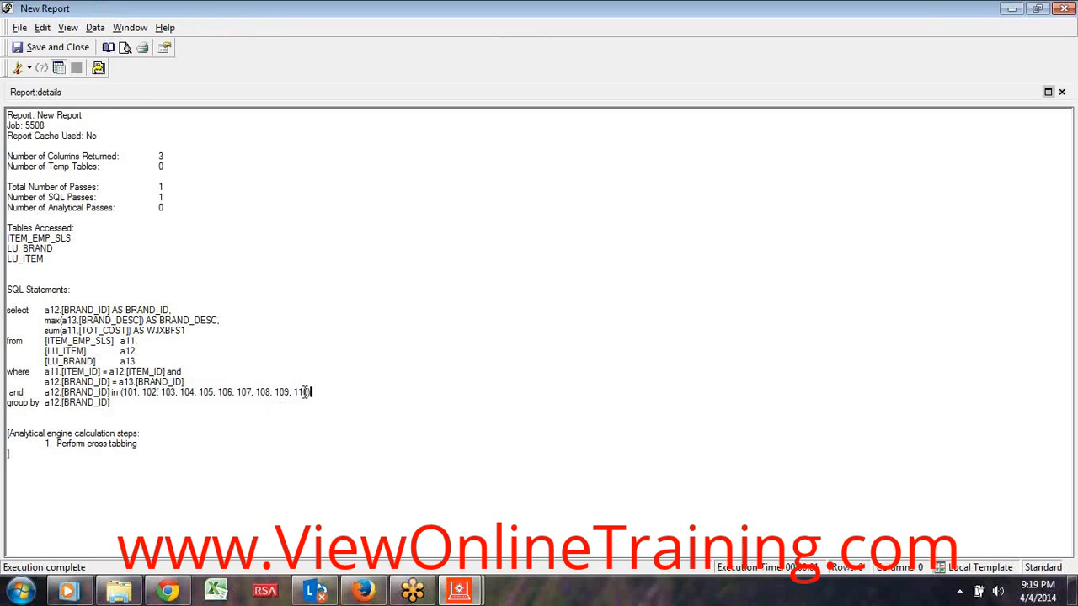
pyautogui.moveTo(312, 392); pyautogui.dragTo(209, 375)
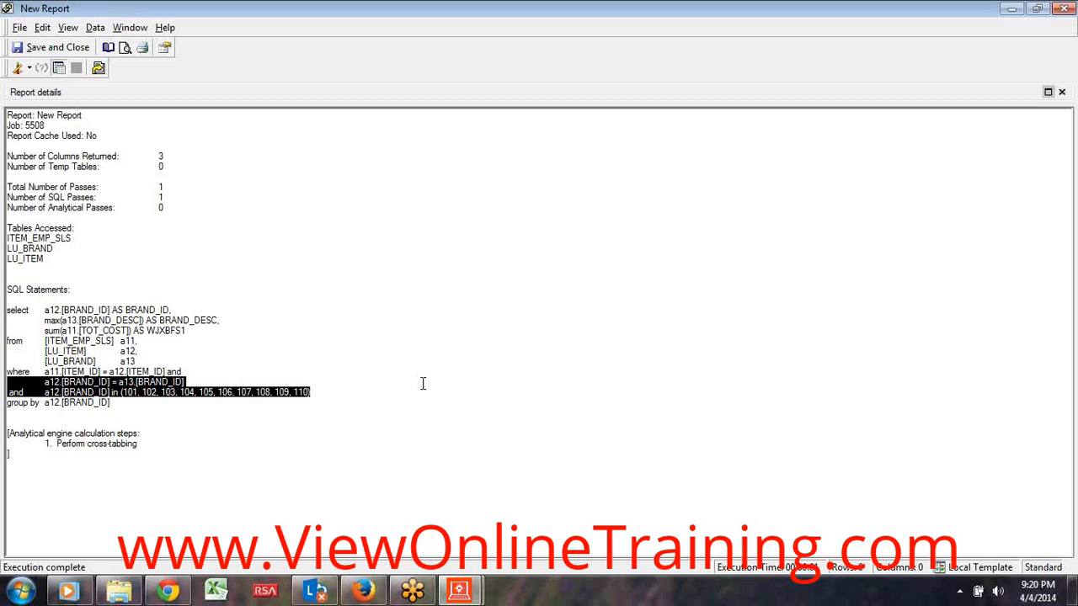
# Run the filtered report in grid view, then save and close it as Brand filter in the Reports folder.
pyautogui.click(29, 67)
pyautogui.click(42, 102)
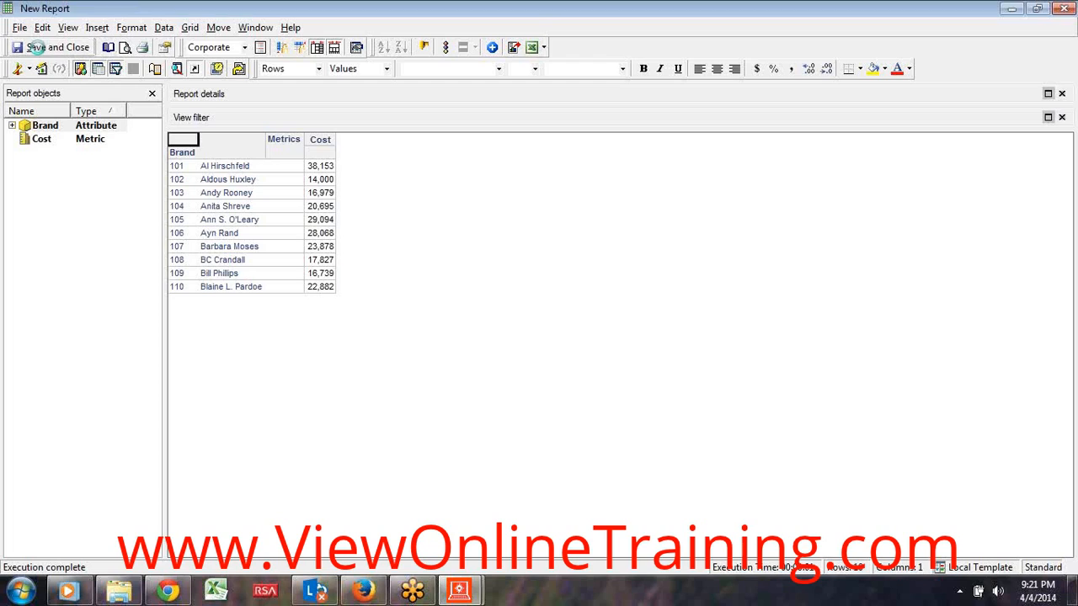
pyautogui.click(51, 48)
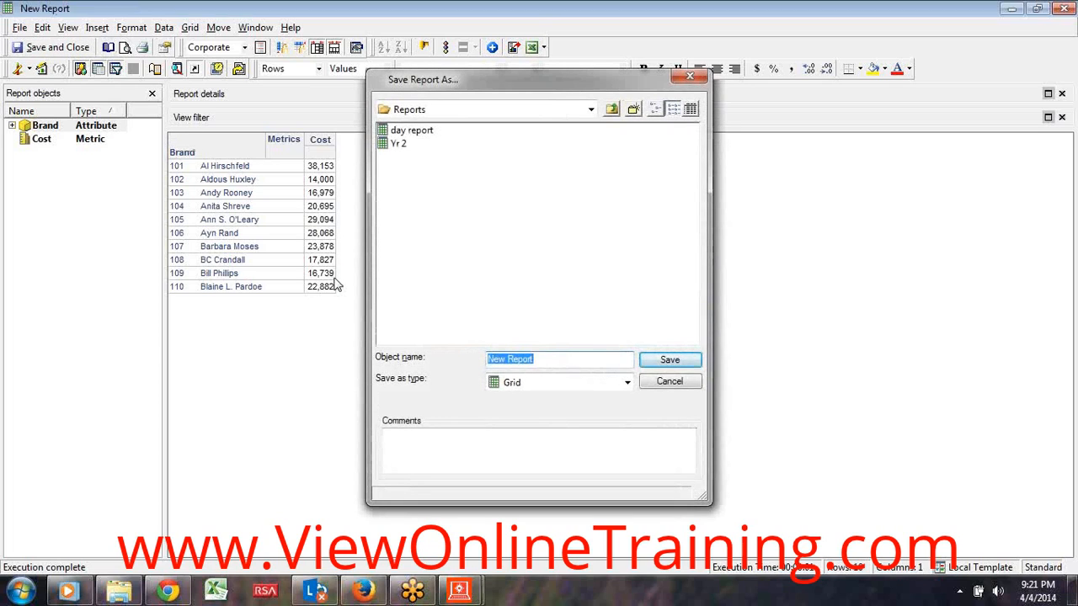
pyautogui.write('Bra')
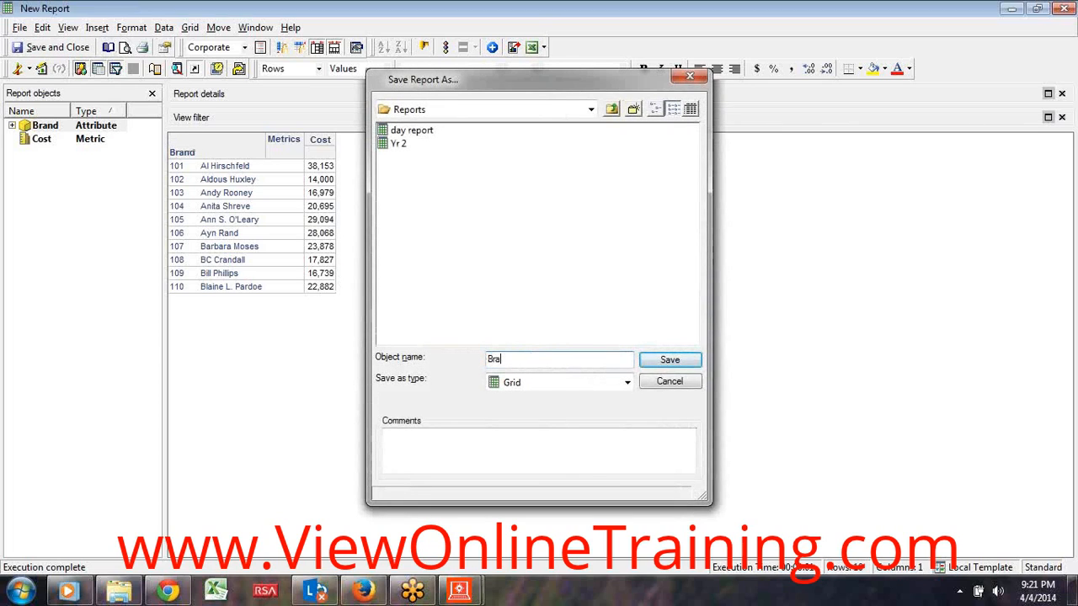
pyautogui.write('nd filter')
pyautogui.click(665, 360)
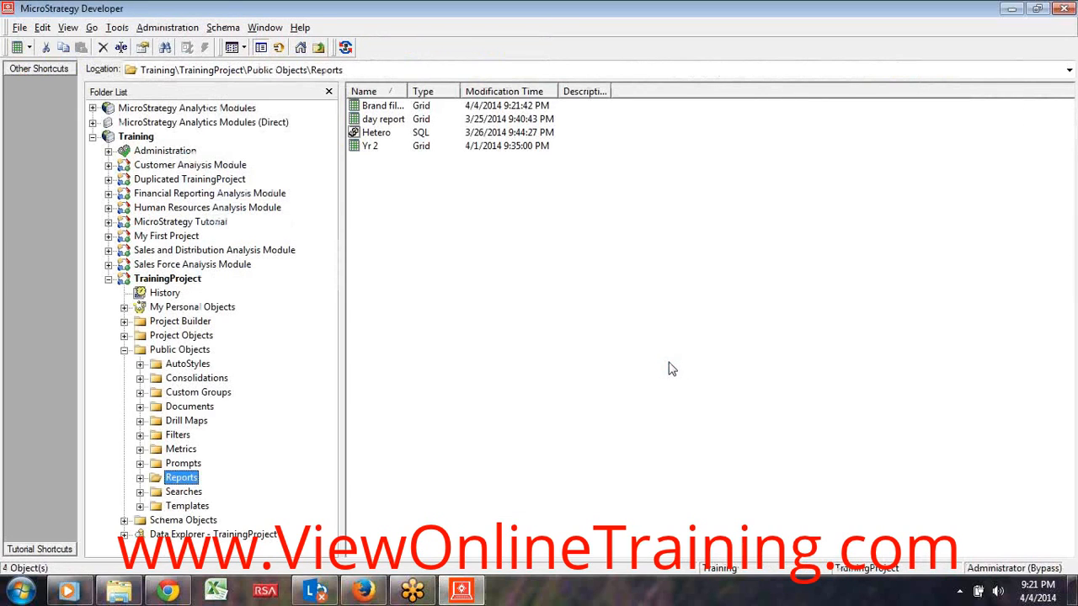
# Widen the Name column in the listings of the Reports and Filters folders.
pyautogui.moveTo(407, 91); pyautogui.dragTo(445, 91)
pyautogui.click(383, 119)
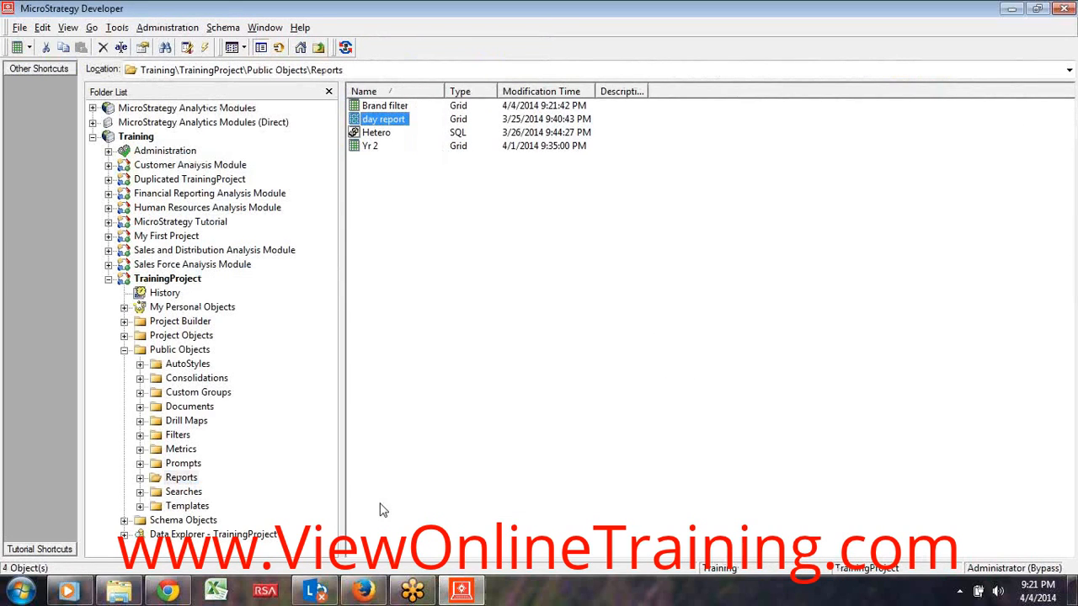
pyautogui.click(177, 435)
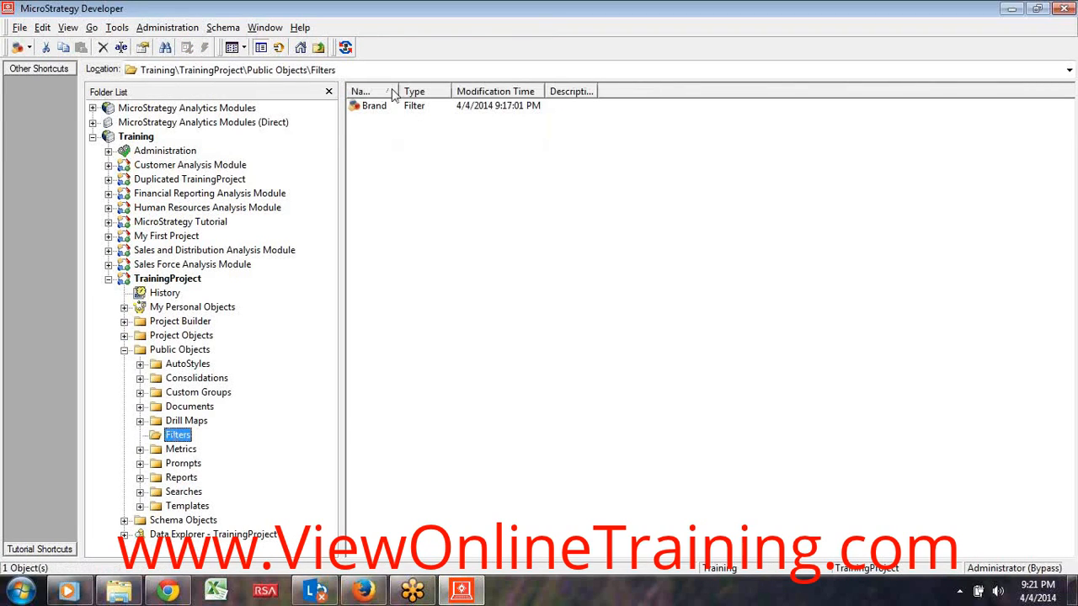
pyautogui.moveTo(400, 89); pyautogui.dragTo(417, 91)
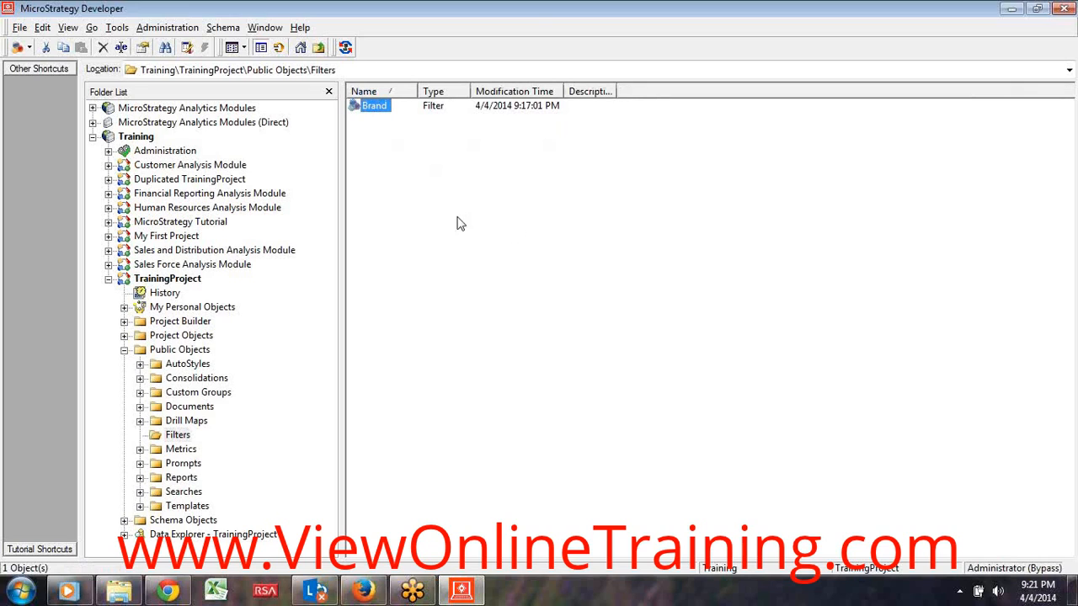
# Create an empty filter in the Filters folder and add an attribute qualification on Call Ctr.
pyautogui.click(14, 45)
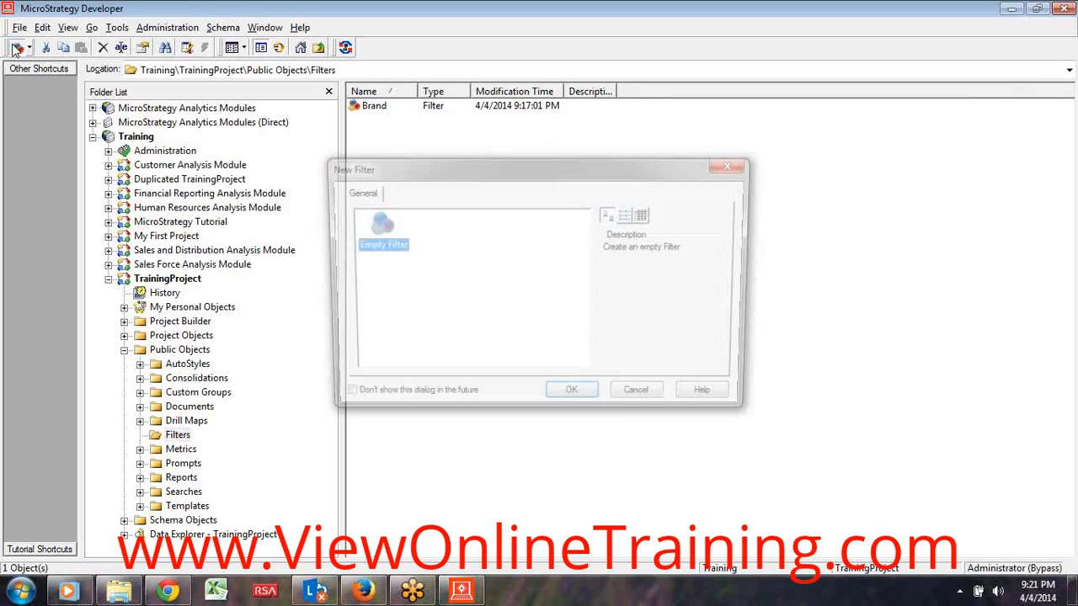
pyautogui.click(573, 401)
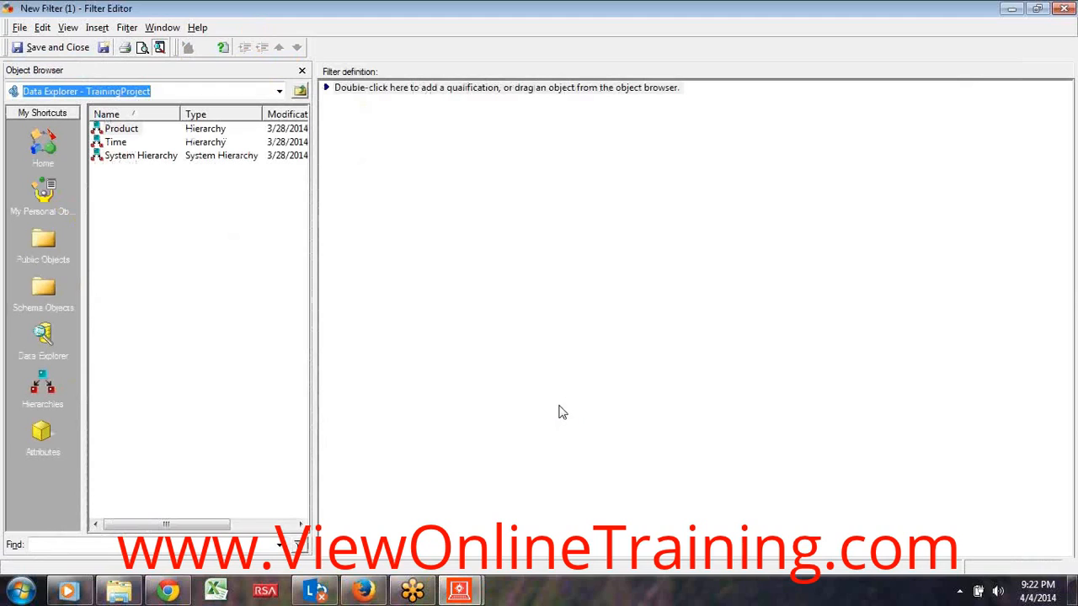
pyautogui.click(42, 433)
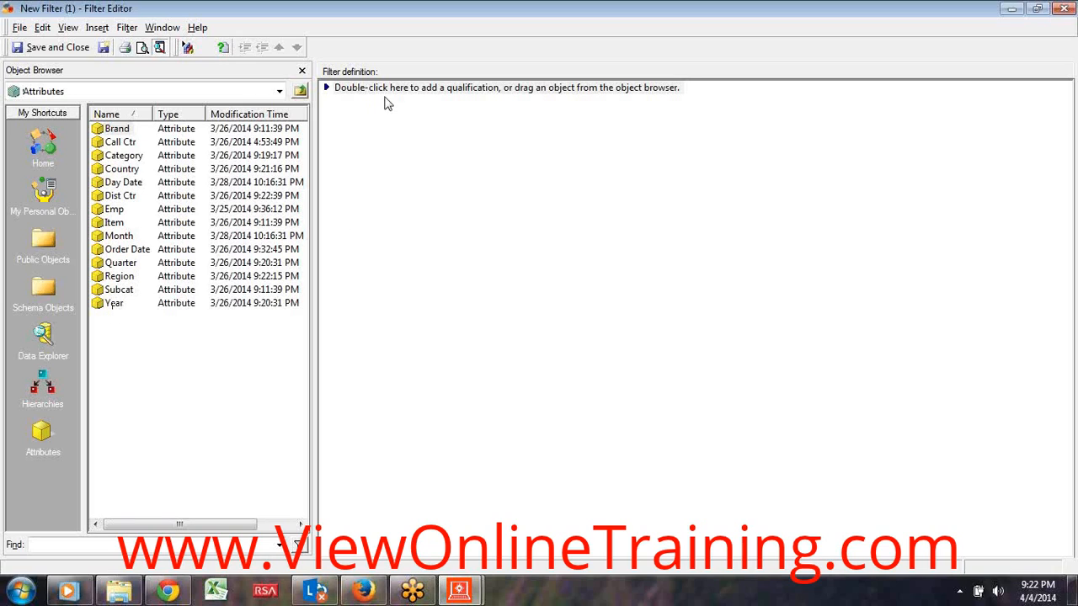
pyautogui.click(411, 91)
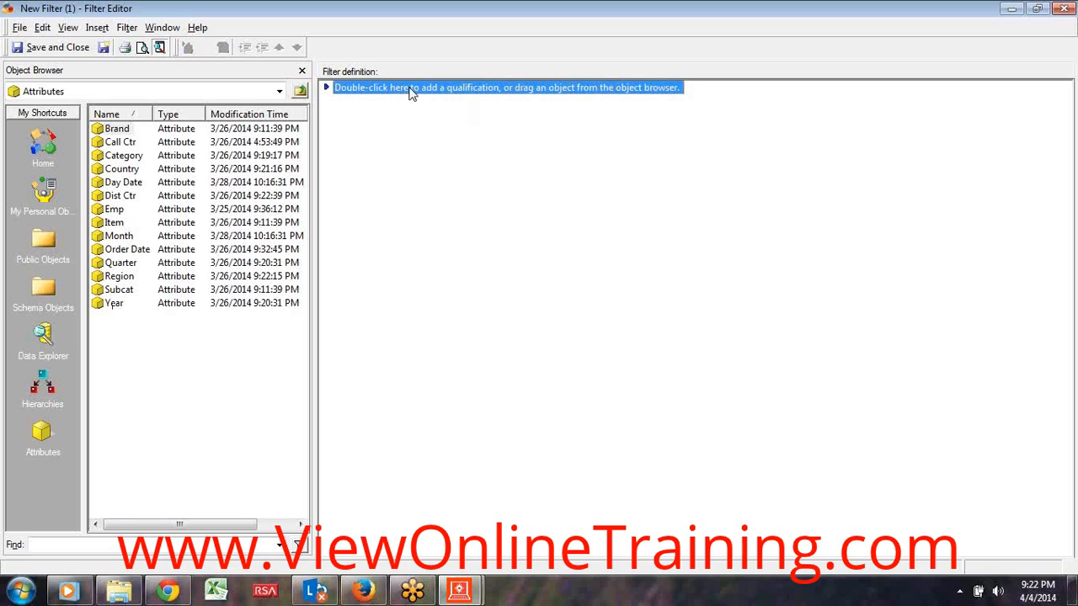
pyautogui.doubleClick(411, 90)
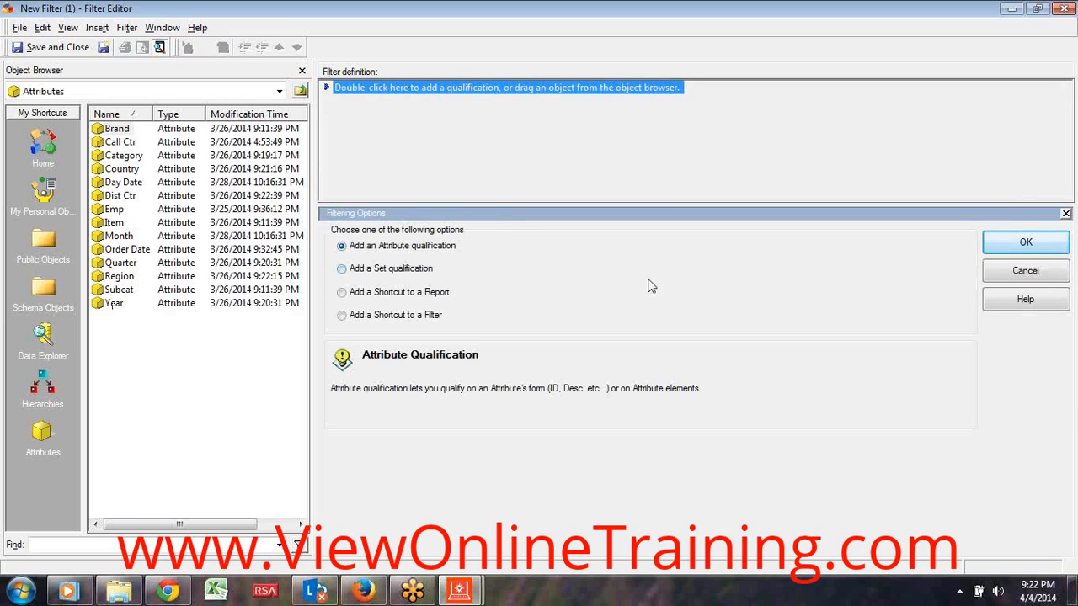
pyautogui.click(1030, 241)
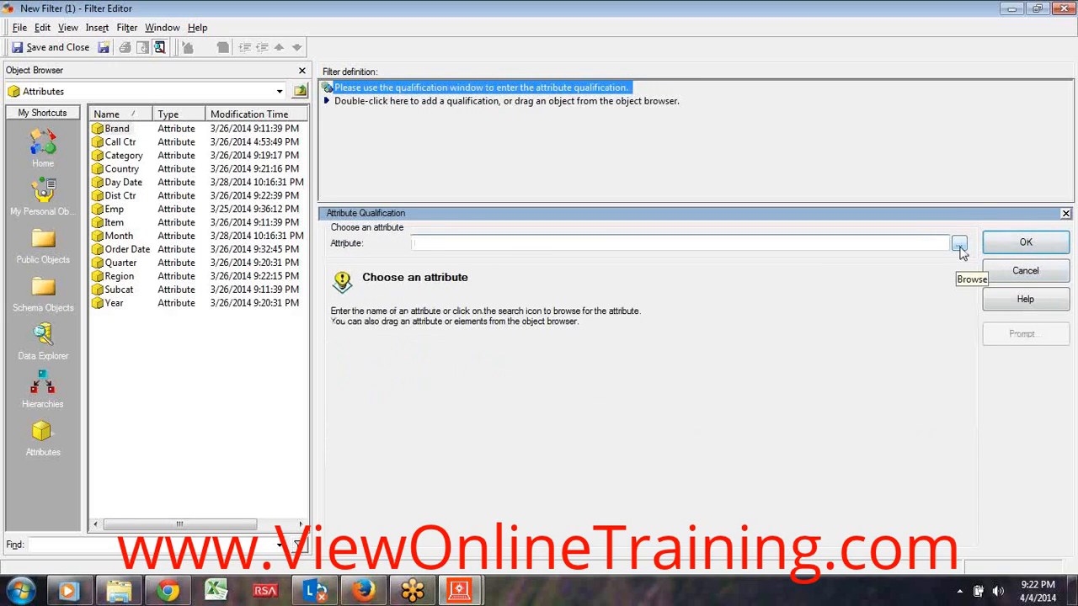
pyautogui.click(959, 244)
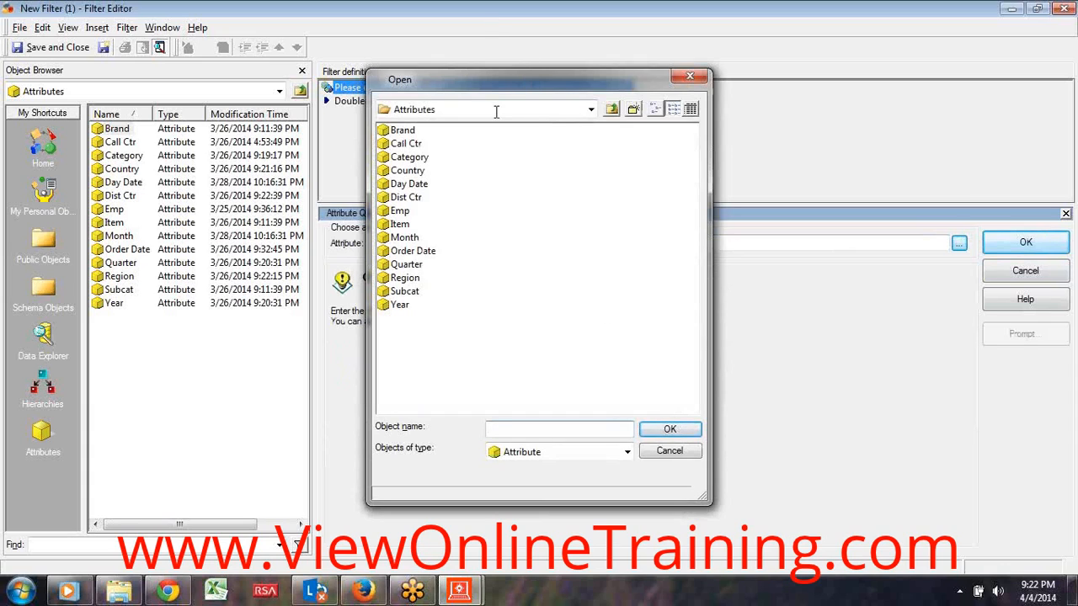
pyautogui.doubleClick(400, 145)
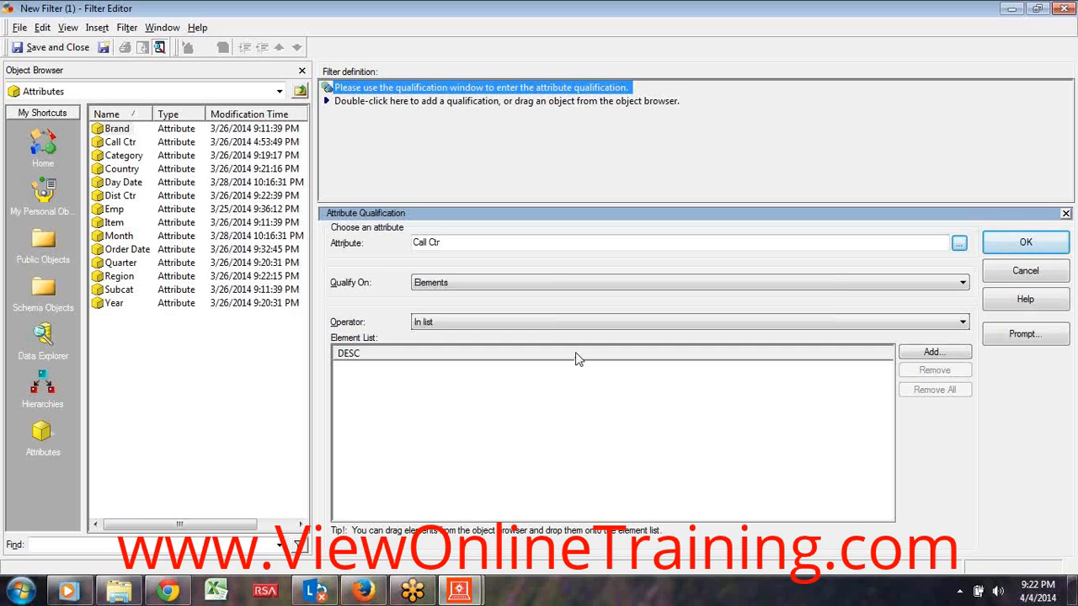
# Open the element selection for the Call Ctr qualification and enlarge the dialog to show more of the available elements.
pyautogui.click(957, 354)
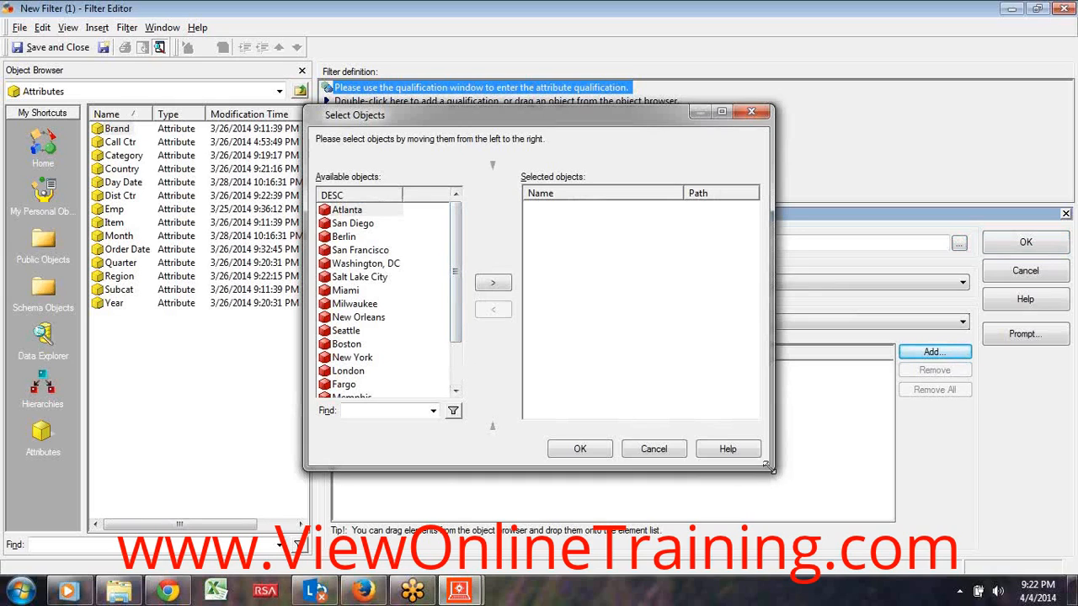
pyautogui.moveTo(772, 467); pyautogui.dragTo(886, 467)
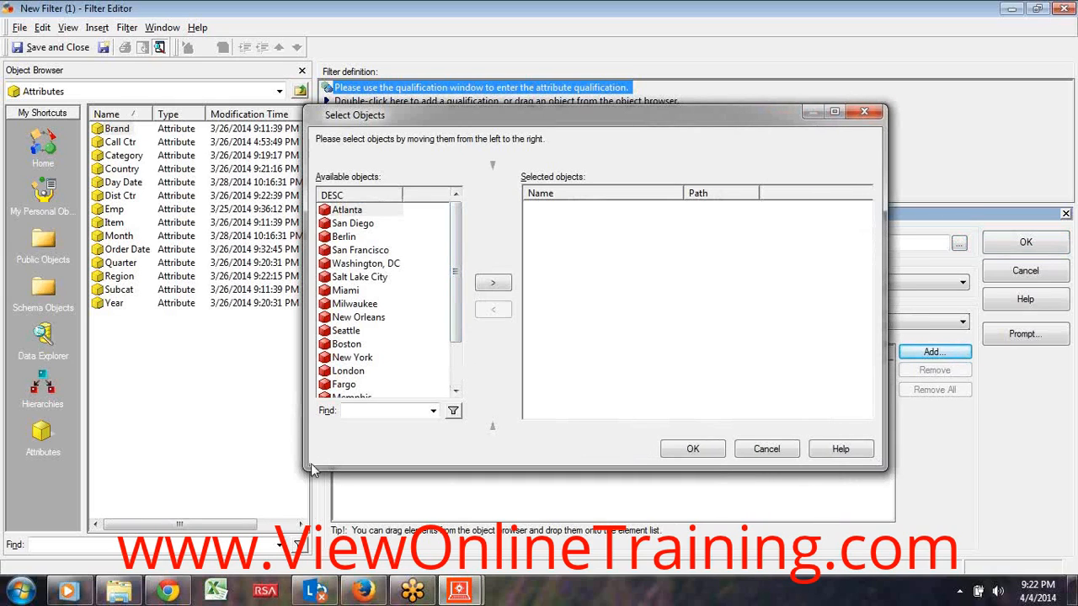
pyautogui.moveTo(305, 469); pyautogui.dragTo(248, 492)
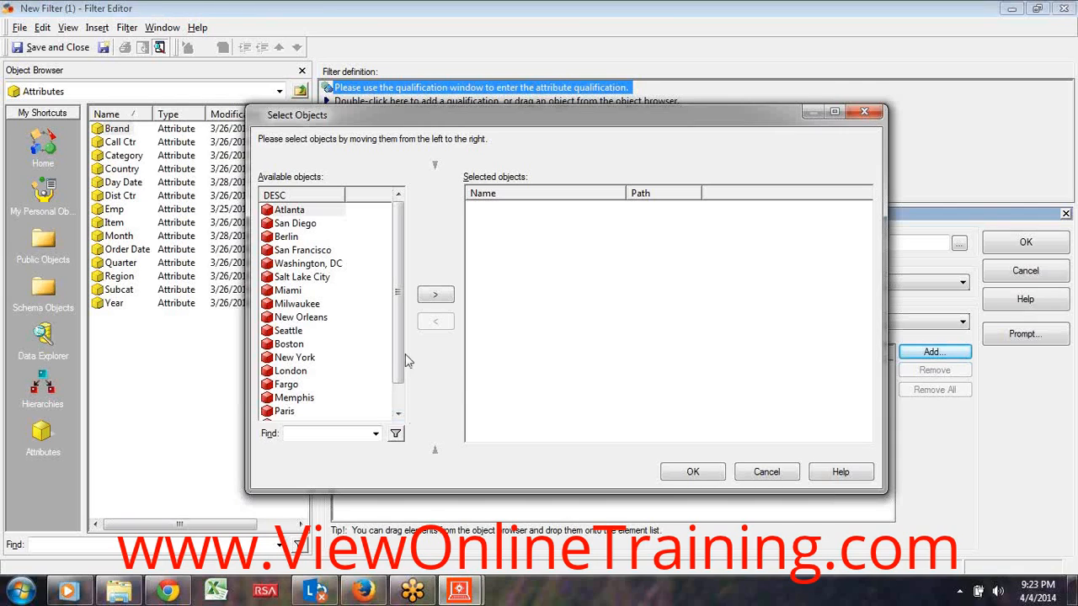
pyautogui.moveTo(399, 349); pyautogui.dragTo(396, 379)
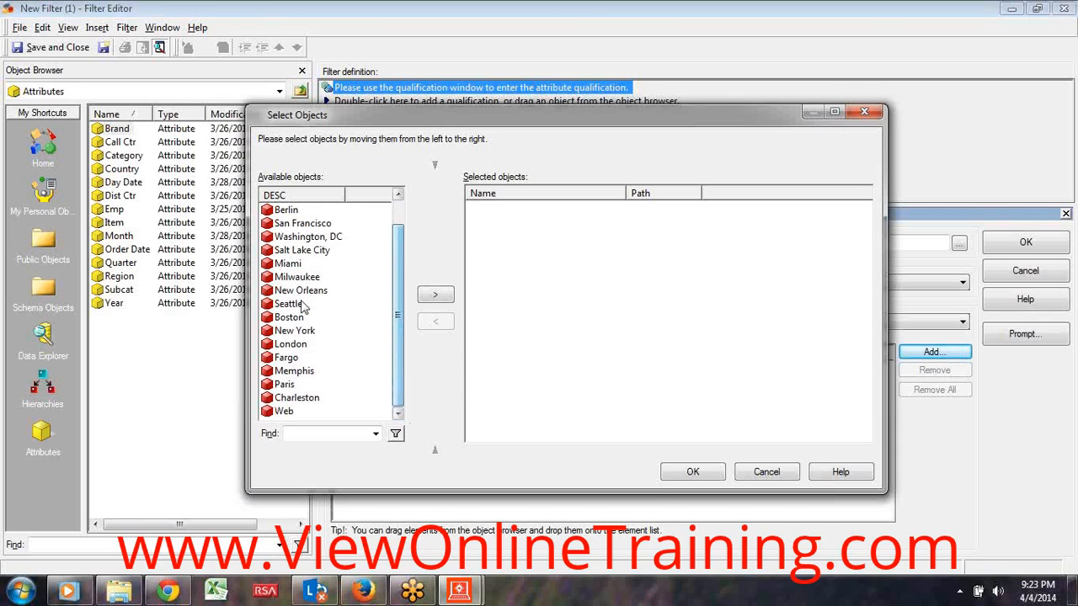
# Add Miami, London, Charleston and Boston to the Call Ctr element list and accept the qualification.
pyautogui.click(287, 263)
pyautogui.click(435, 294)
pyautogui.click(290, 344)
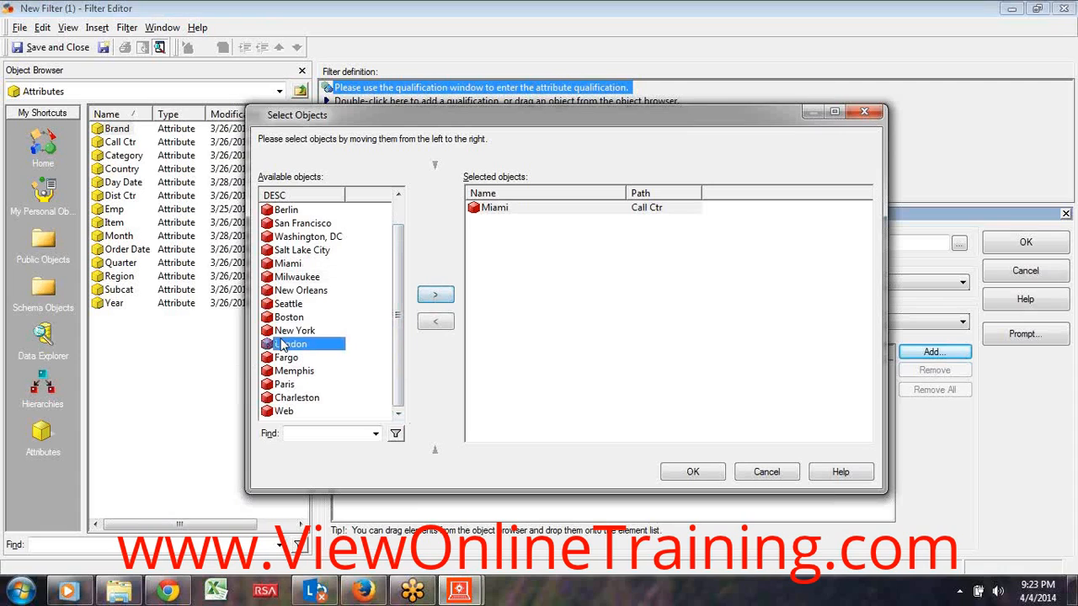
pyautogui.click(434, 294)
pyautogui.click(297, 399)
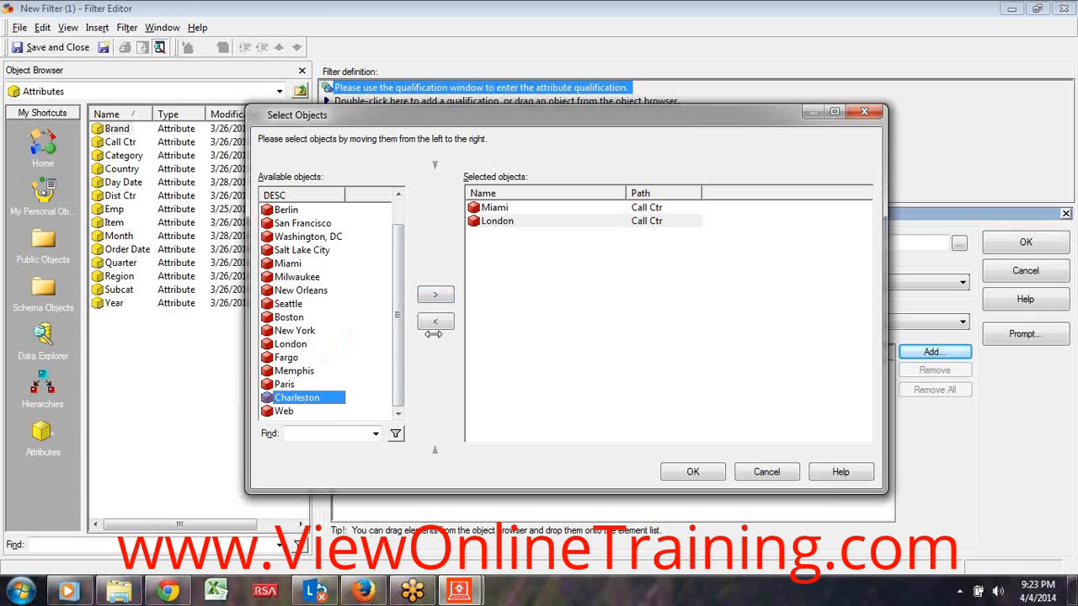
pyautogui.click(437, 296)
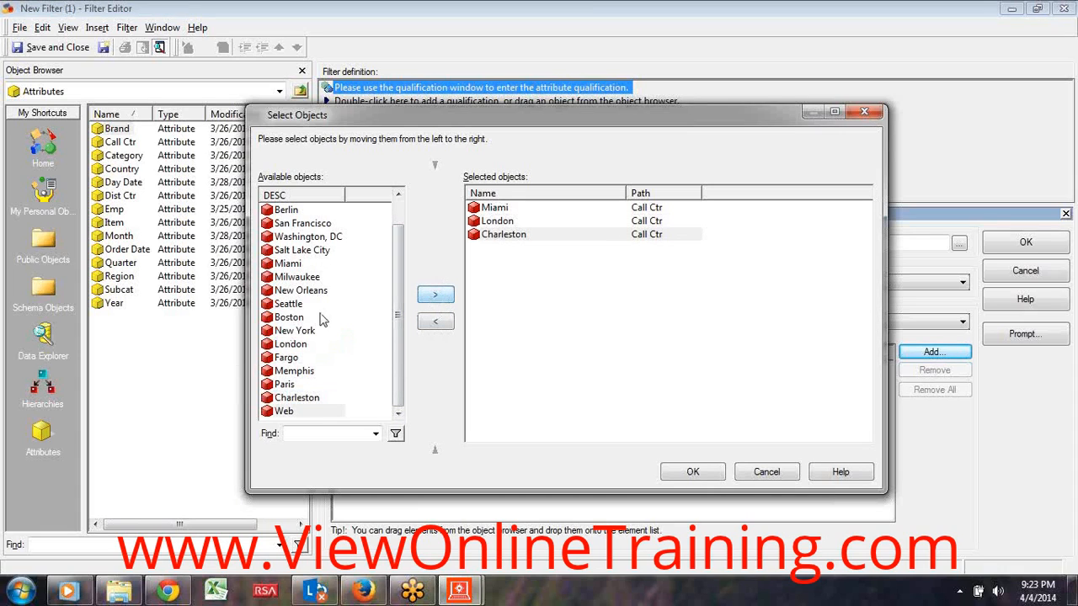
pyautogui.click(289, 318)
pyautogui.click(436, 296)
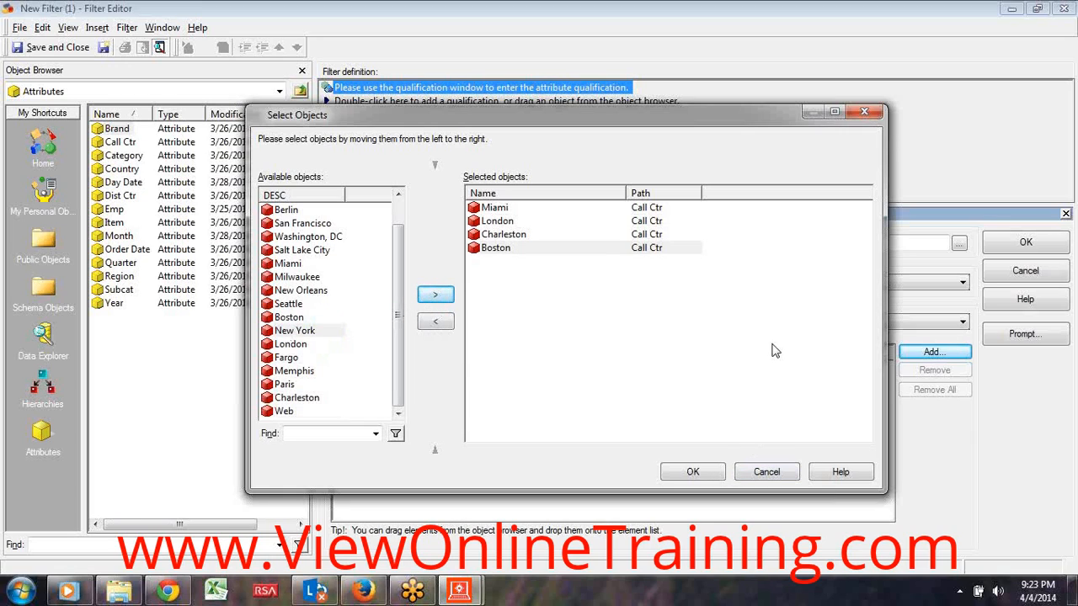
pyautogui.click(707, 476)
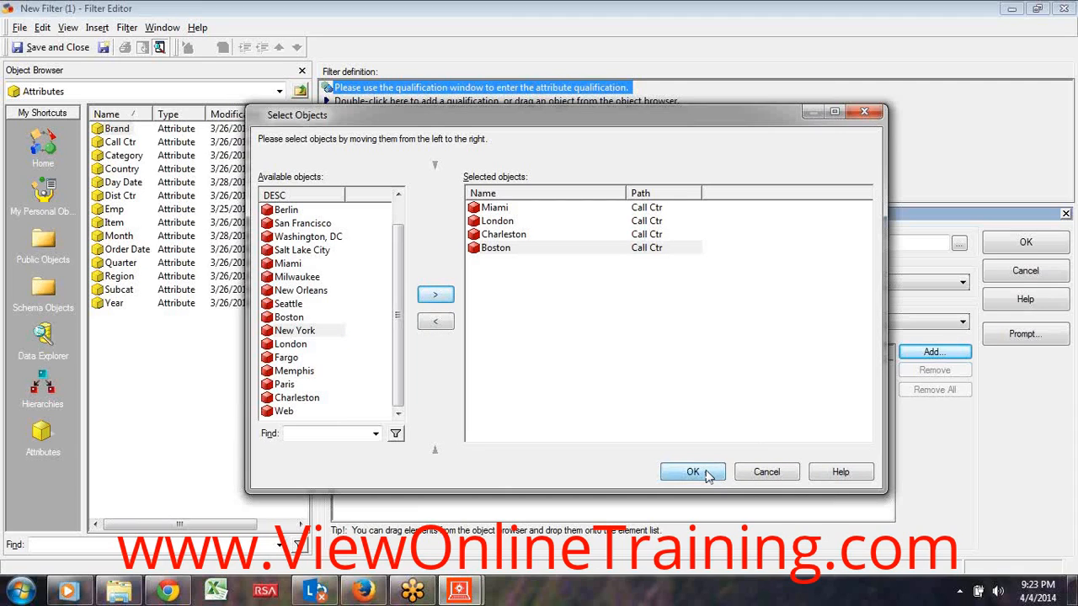
pyautogui.click(1022, 244)
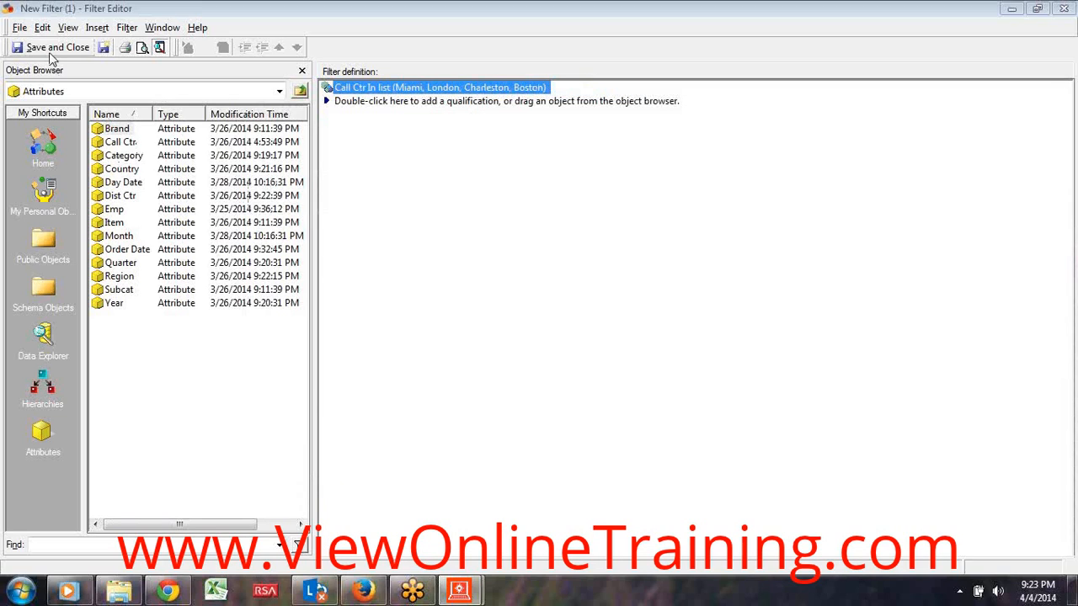
# Save and close the call center filter as Callctr in the Filters folder.
pyautogui.click(55, 48)
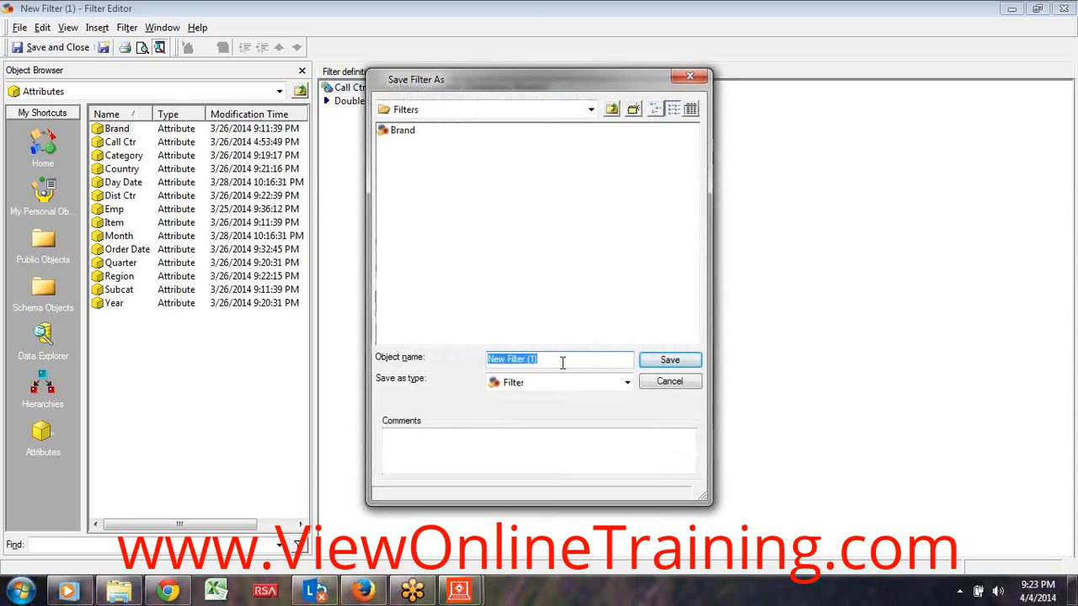
pyautogui.write('Ca')
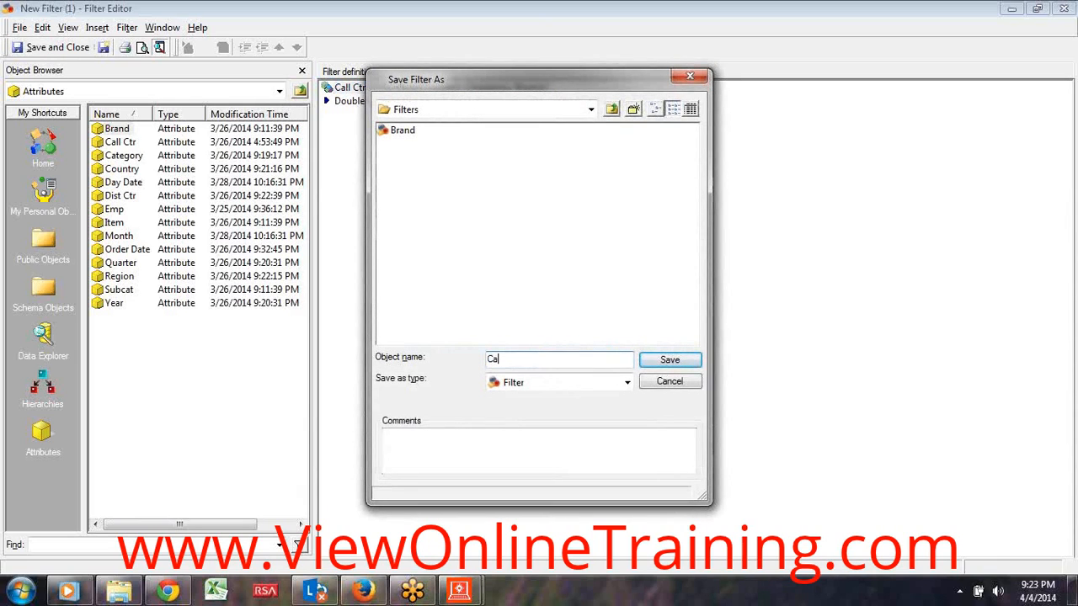
pyautogui.write('llctr')
pyautogui.click(681, 361)
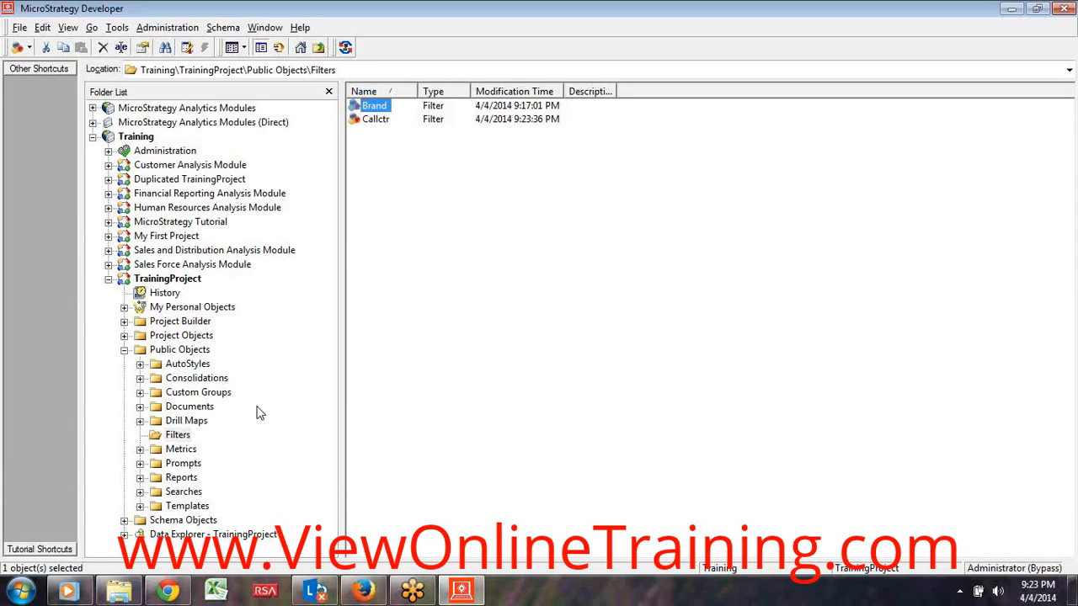
# Run the Brand filter report from the Reports folder, review its cost values per brand, and close it.
pyautogui.click(187, 478)
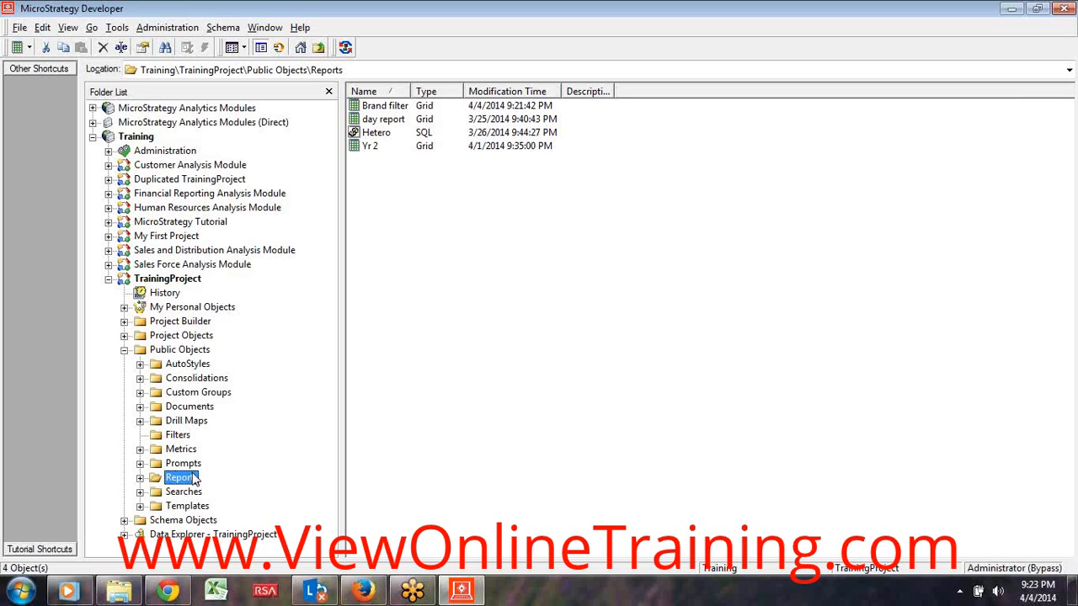
pyautogui.doubleClick(390, 108)
pyautogui.doubleClick(389, 108)
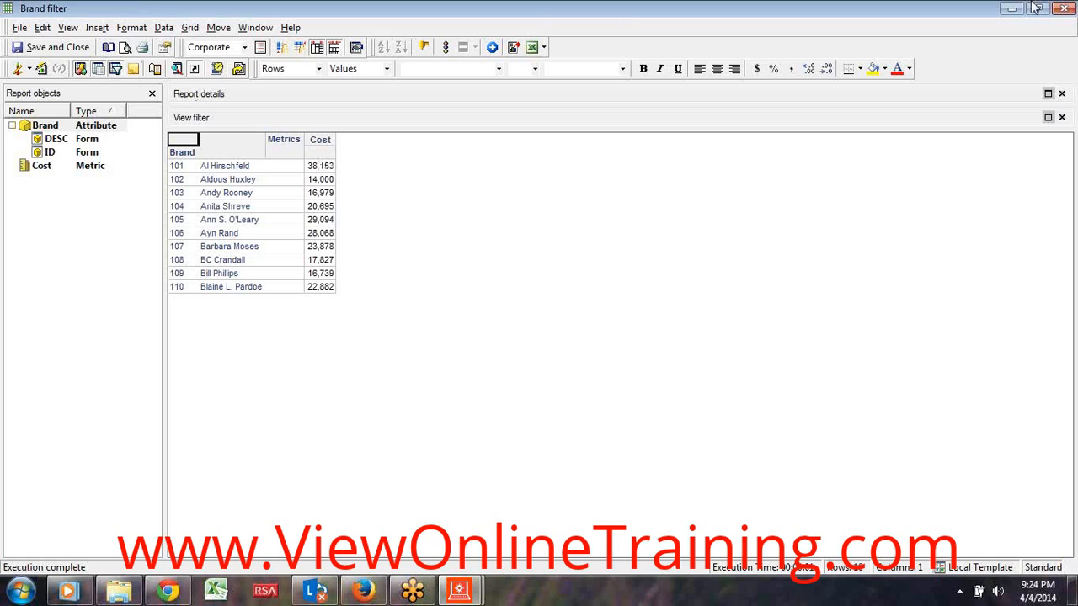
pyautogui.click(1064, 9)
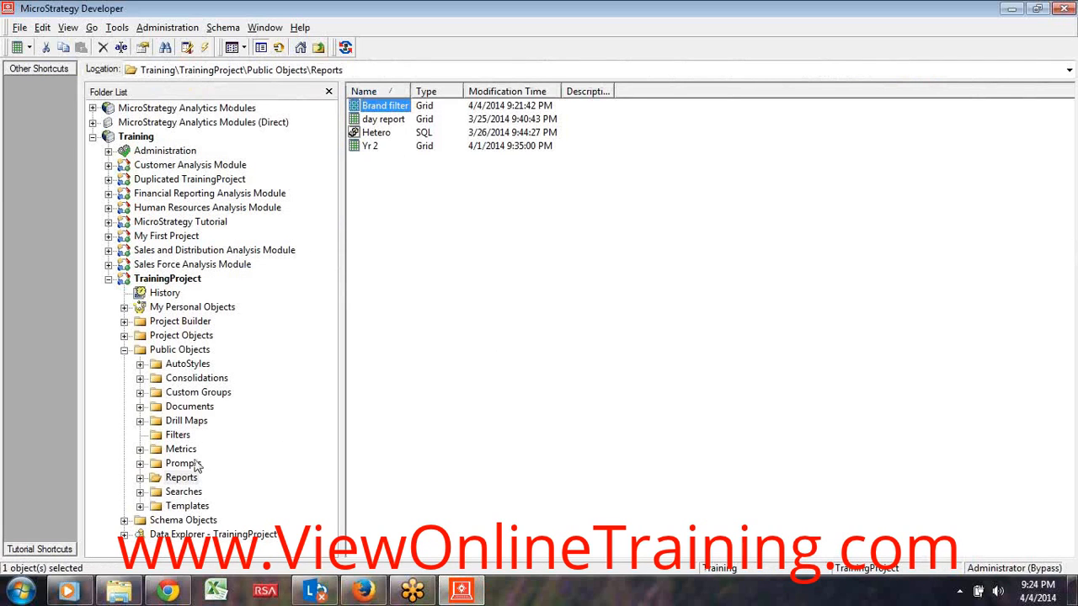
# Create another empty filter in the Filters folder and add a Set qualification to it.
pyautogui.click(177, 435)
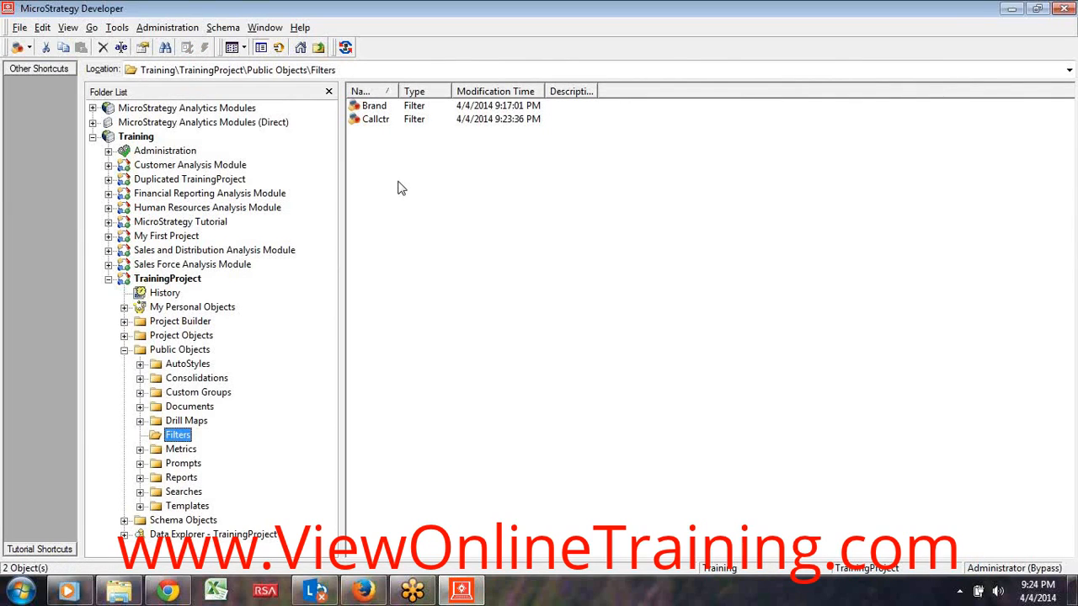
pyautogui.click(17, 47)
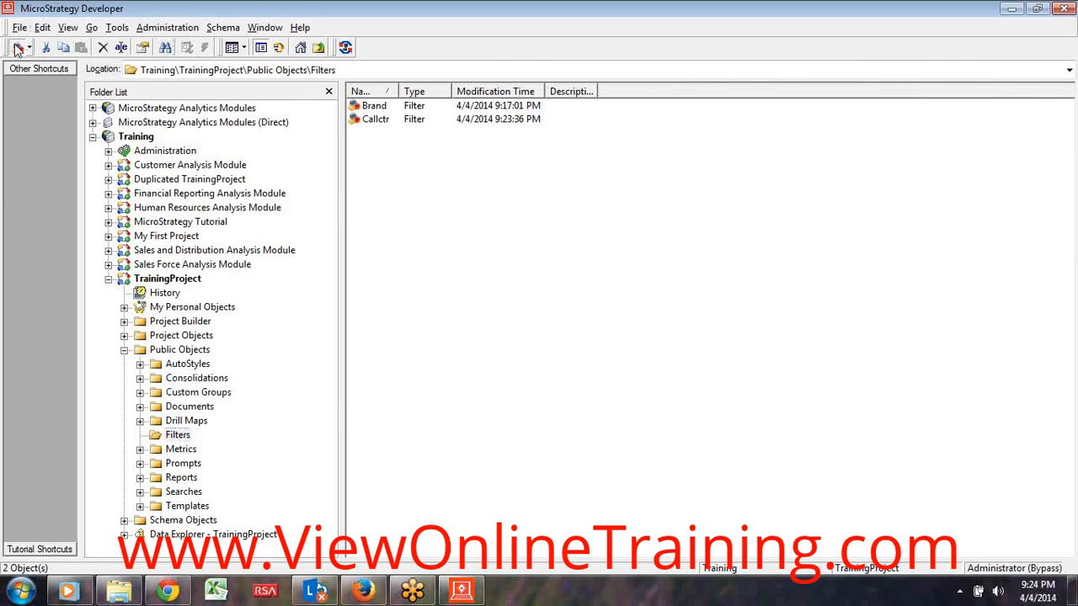
pyautogui.click(571, 391)
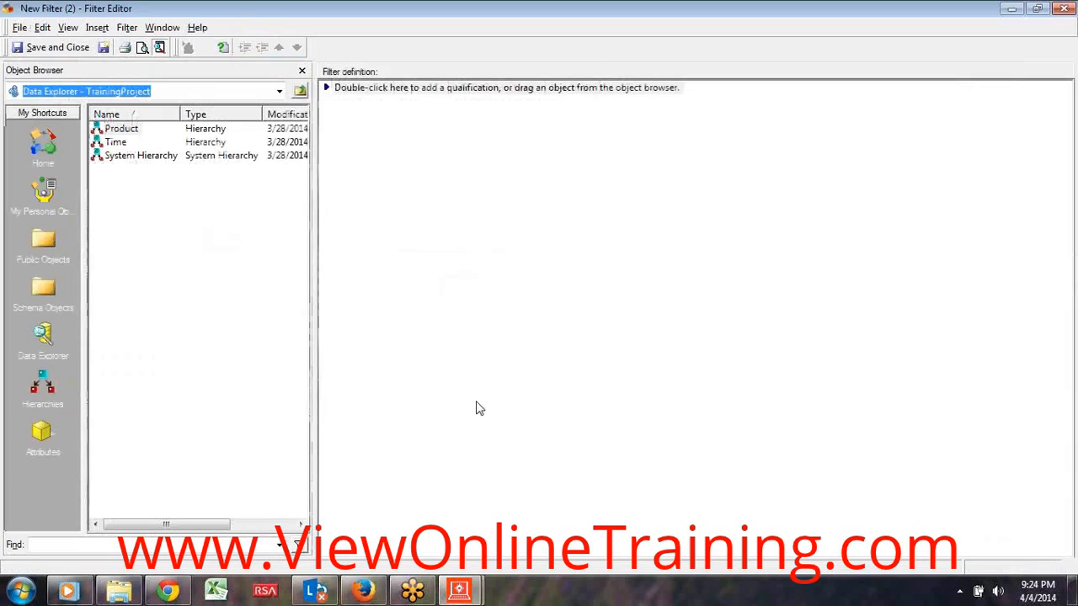
pyautogui.click(438, 87)
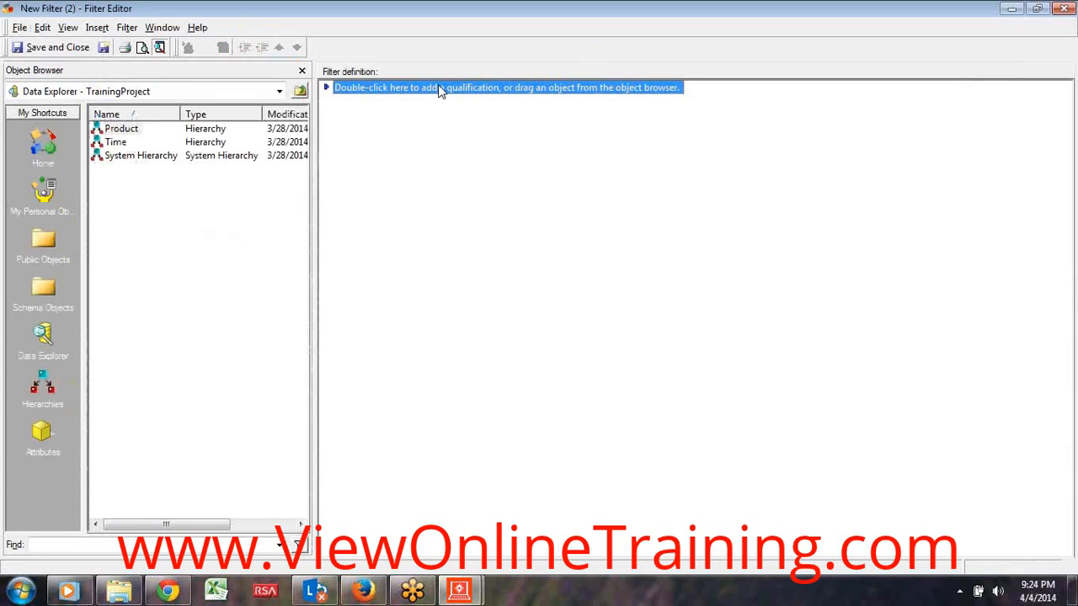
pyautogui.doubleClick(438, 86)
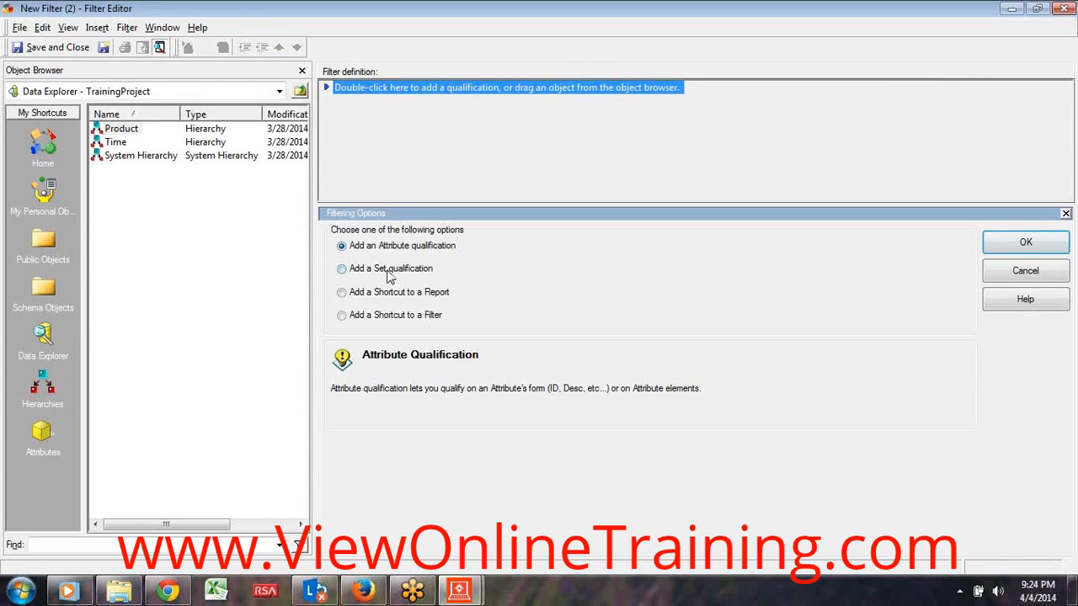
pyautogui.click(388, 270)
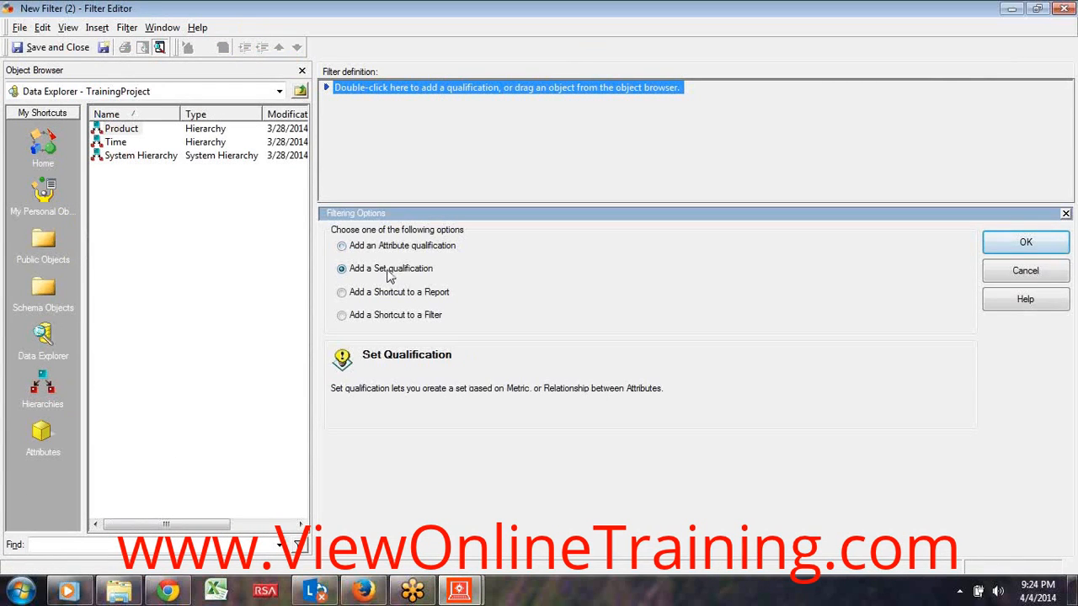
pyautogui.click(1032, 253)
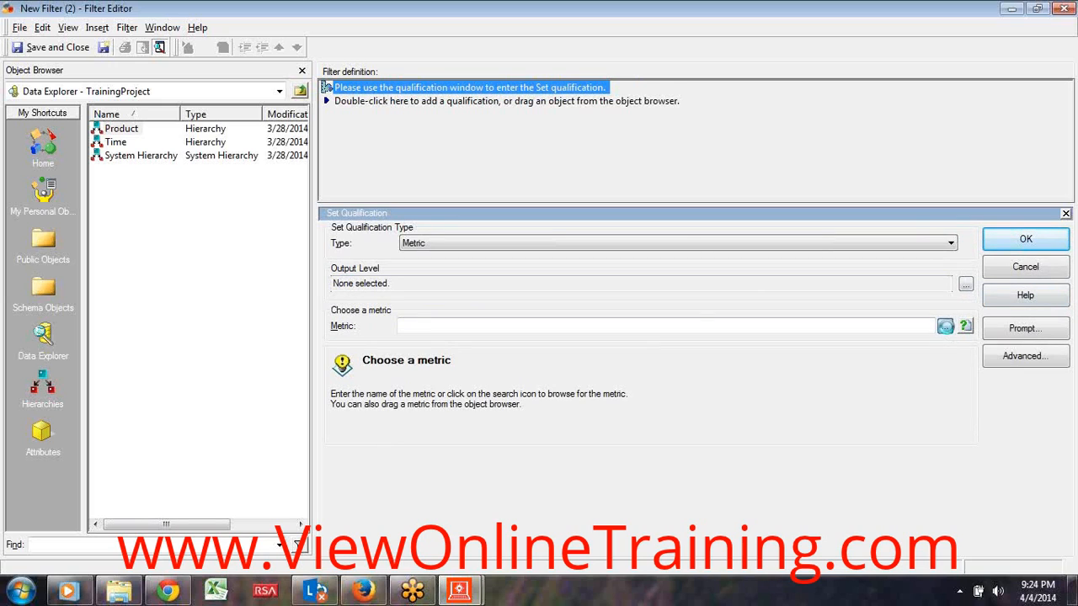
# Choose the Cost metric from the Metrics folder for the set qualification.
pyautogui.click(945, 326)
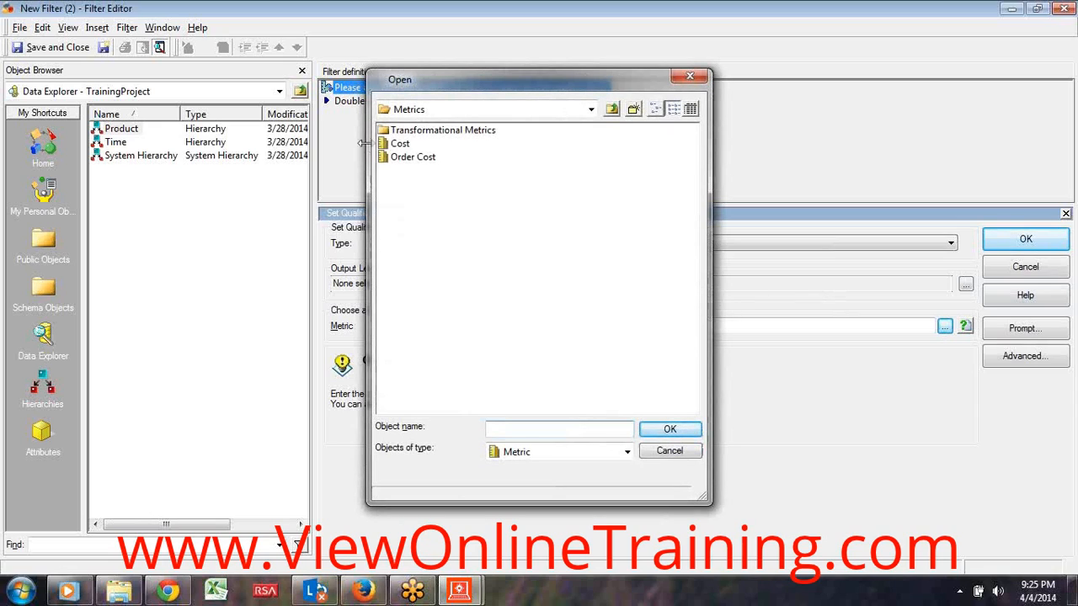
pyautogui.click(399, 143)
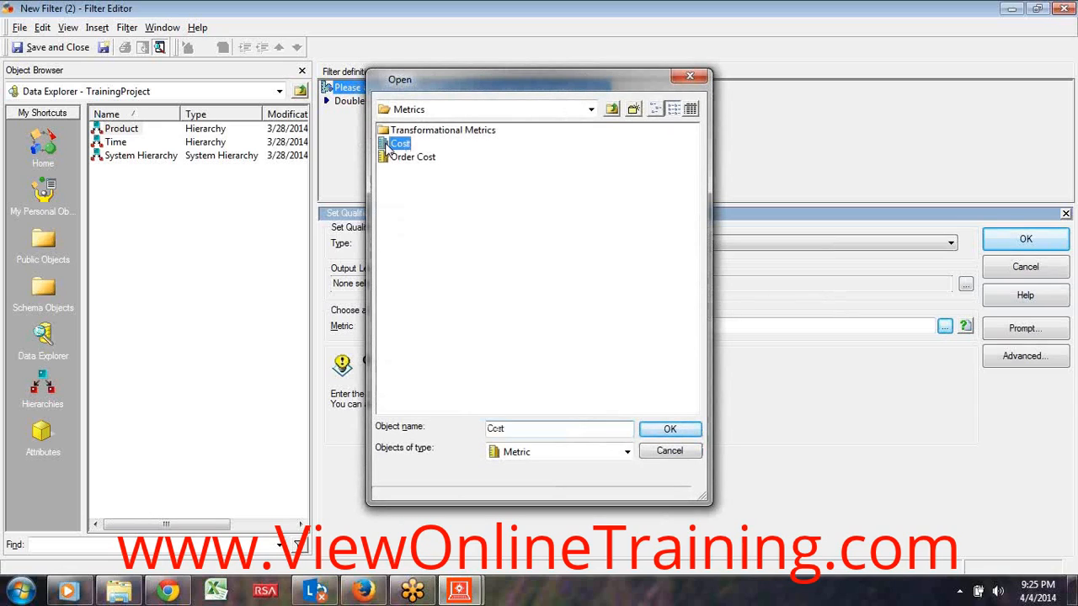
pyautogui.click(669, 429)
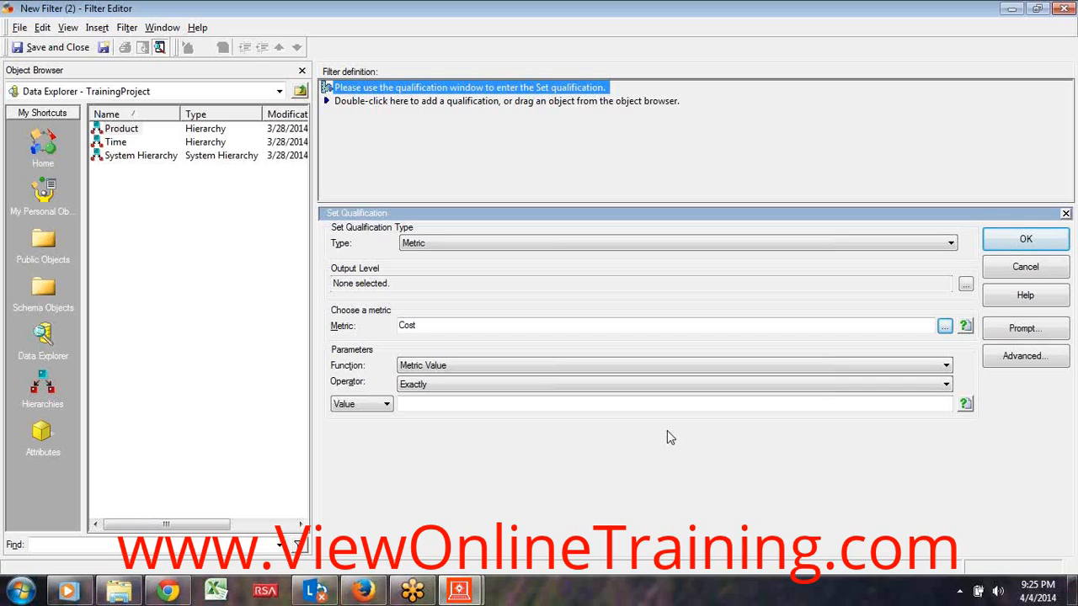
# Set the Cost condition to Less than or equal to the value 25000 and accept the qualification.
pyautogui.click(710, 385)
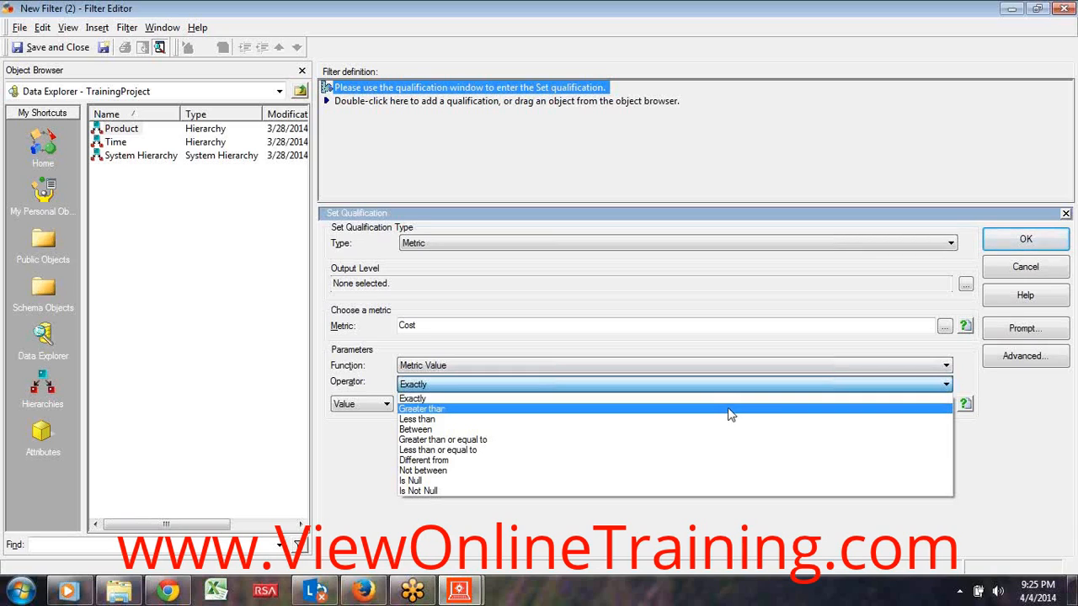
pyautogui.click(496, 450)
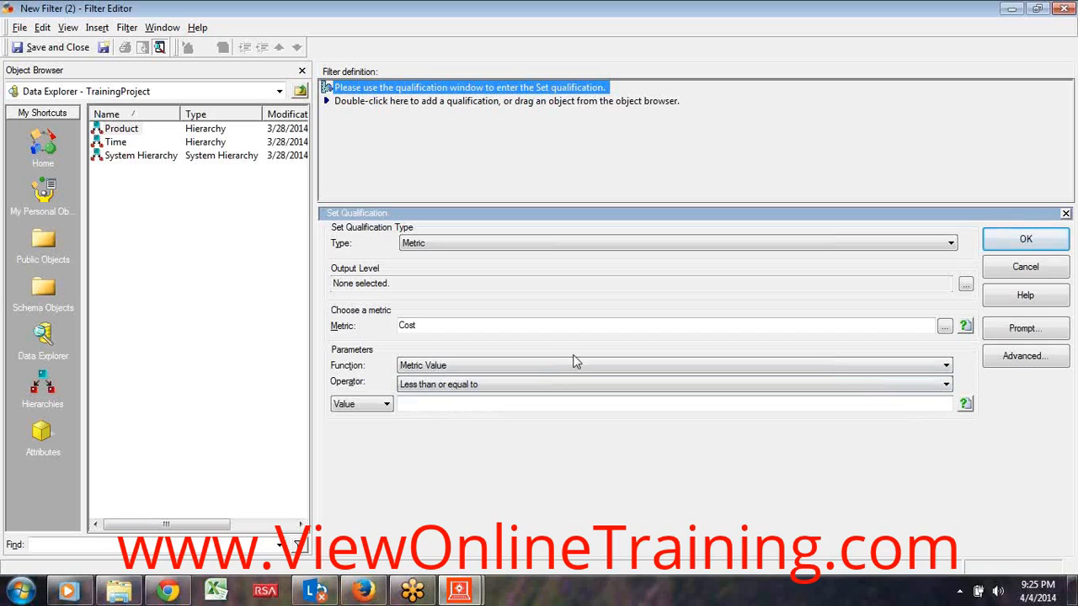
pyautogui.click(387, 406)
pyautogui.click(383, 416)
pyautogui.click(409, 405)
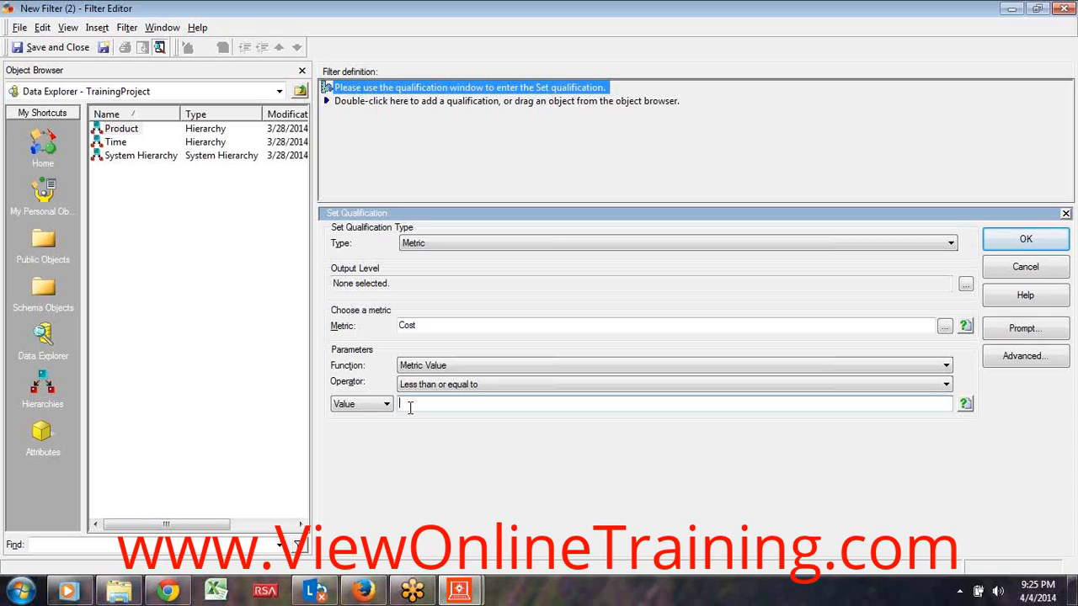
pyautogui.write('25,000')
pyautogui.press('BackSpace')
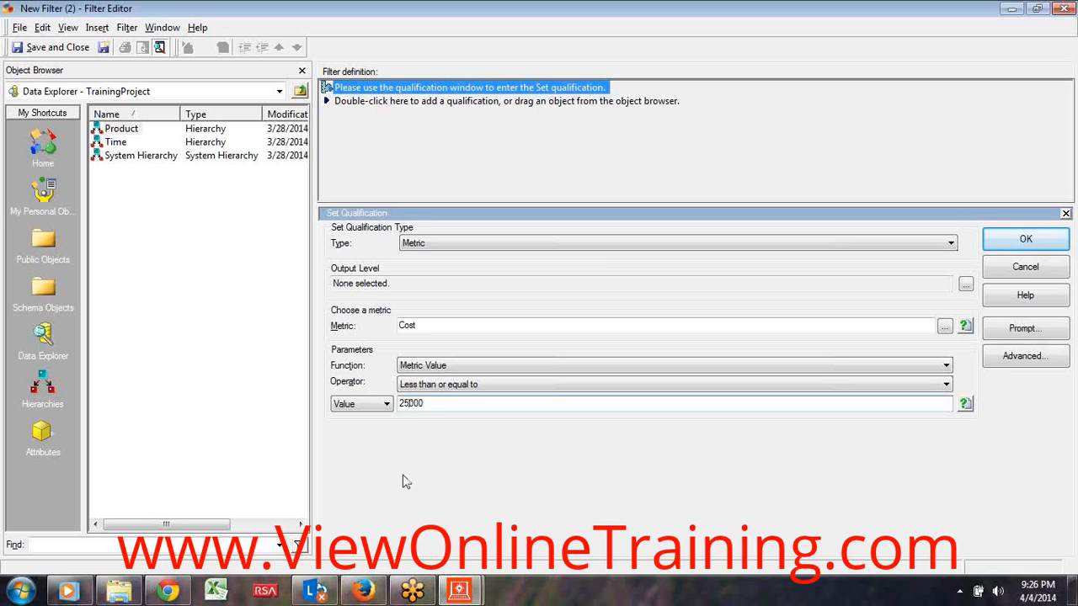
pyautogui.click(1032, 246)
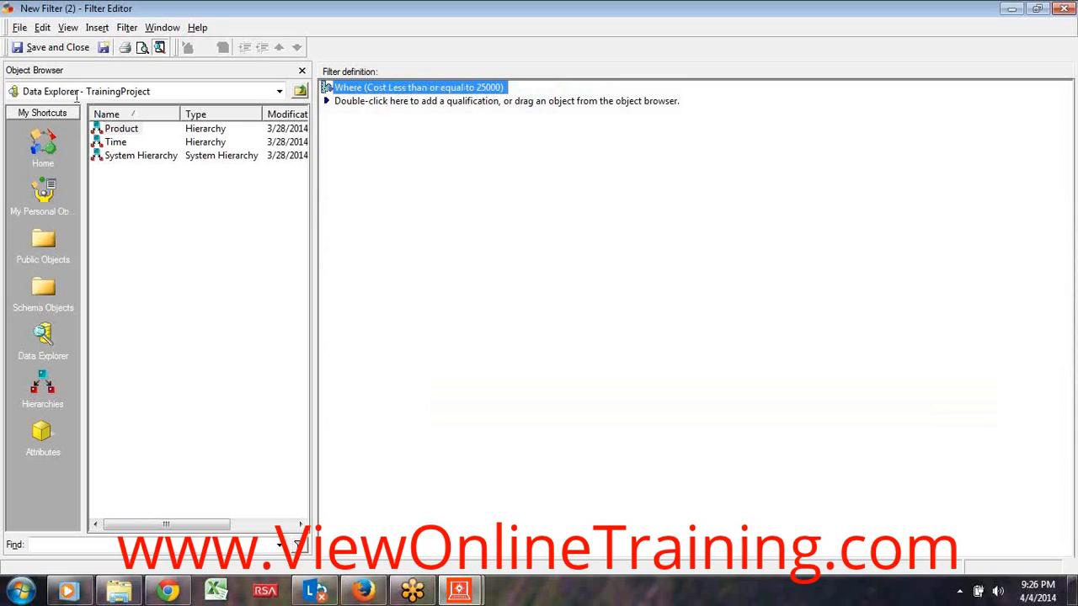
# Save and close the metric filter as cost<25k in the Filters folder, and widen the folder listing's Name column.
pyautogui.click(49, 47)
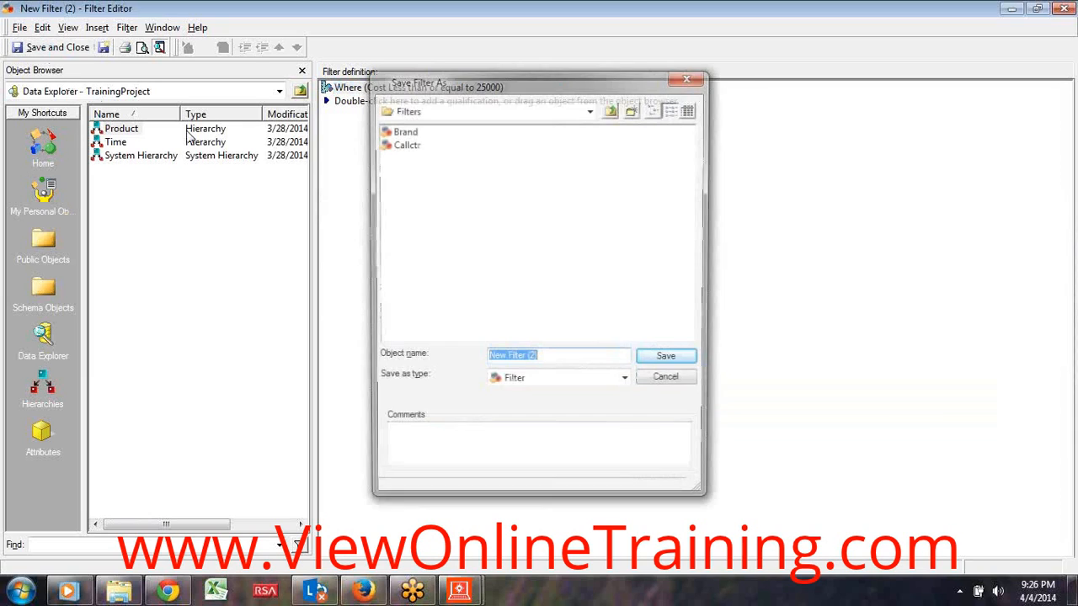
pyautogui.write('cos')
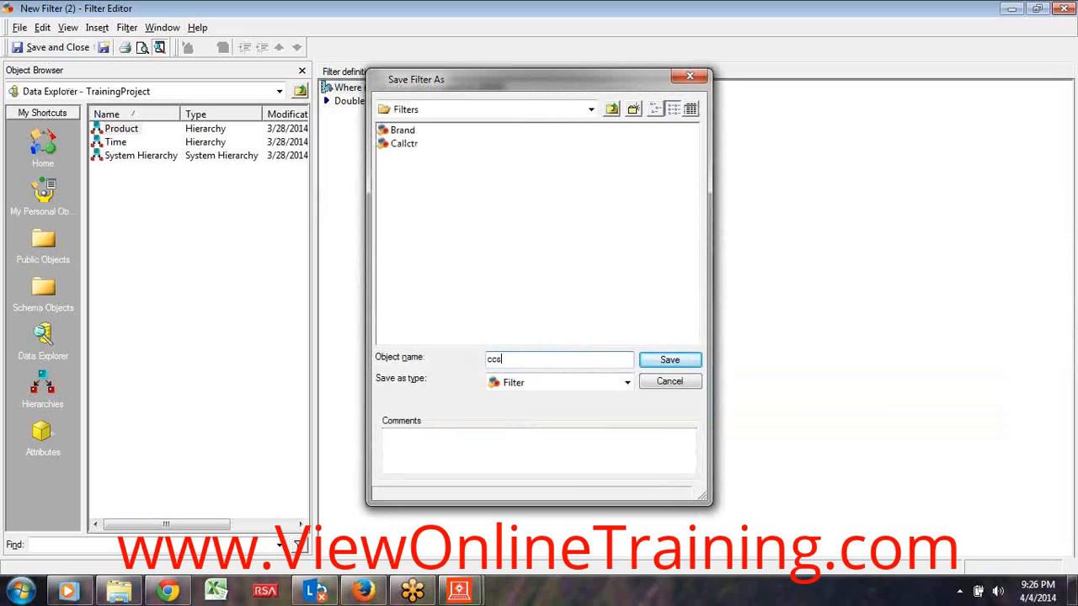
pyautogui.write('t<25k')
pyautogui.click(663, 361)
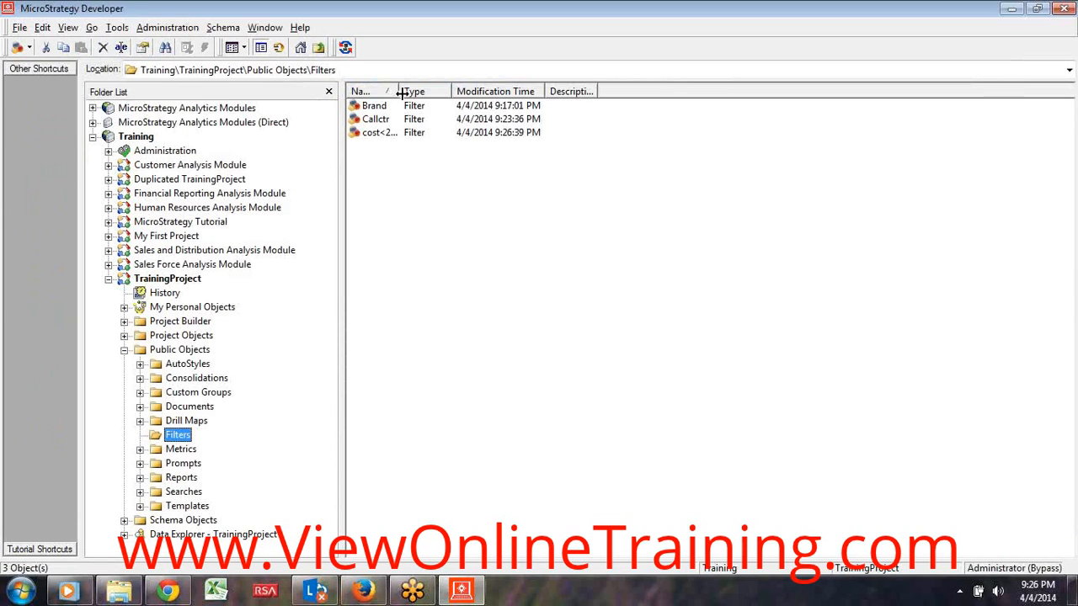
pyautogui.moveTo(403, 91); pyautogui.dragTo(480, 88)
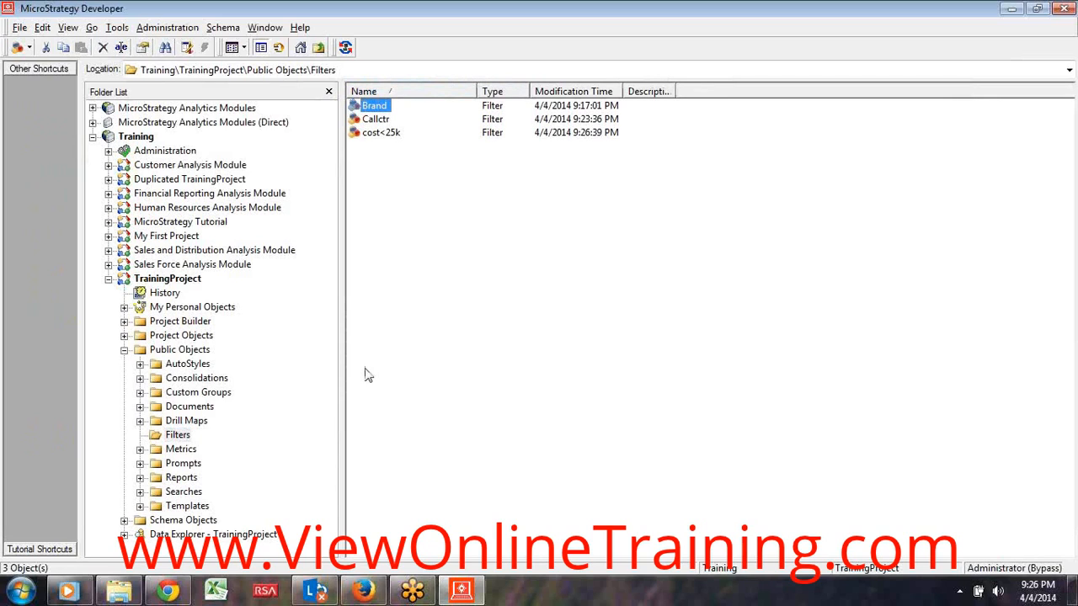
# Open the Brand filter report in the Reports folder for editing, and widen the folder listing's Name column.
pyautogui.click(187, 478)
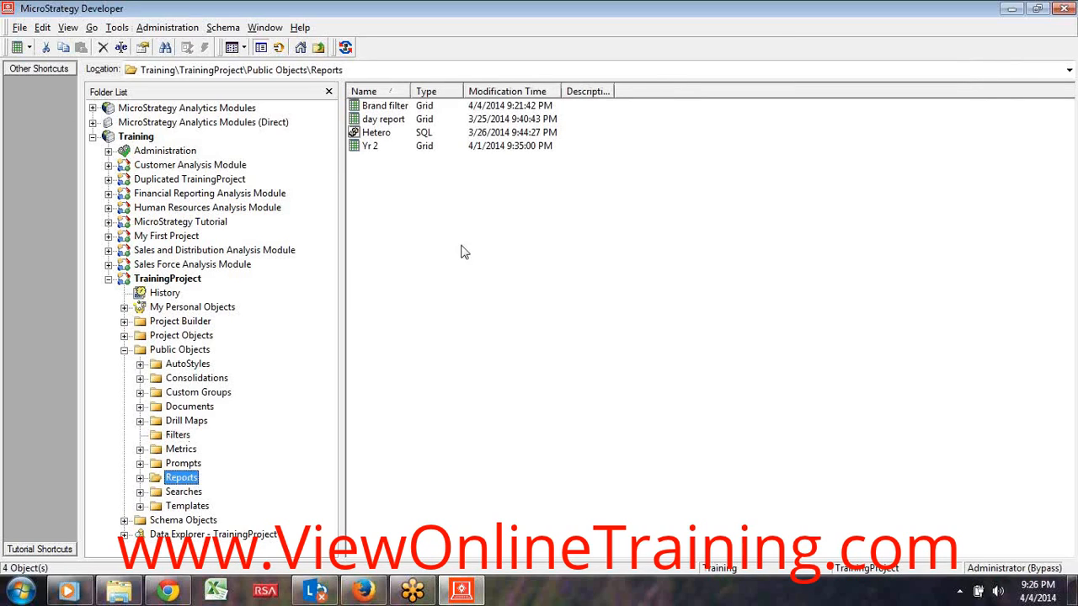
pyautogui.moveTo(410, 95); pyautogui.dragTo(418, 90)
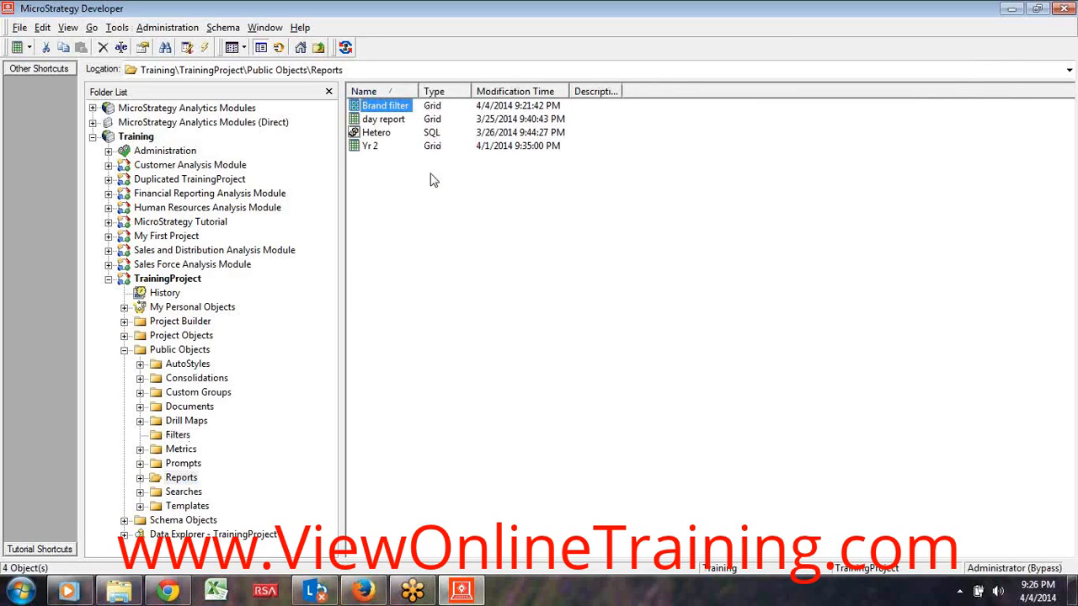
pyautogui.rightClick(379, 110)
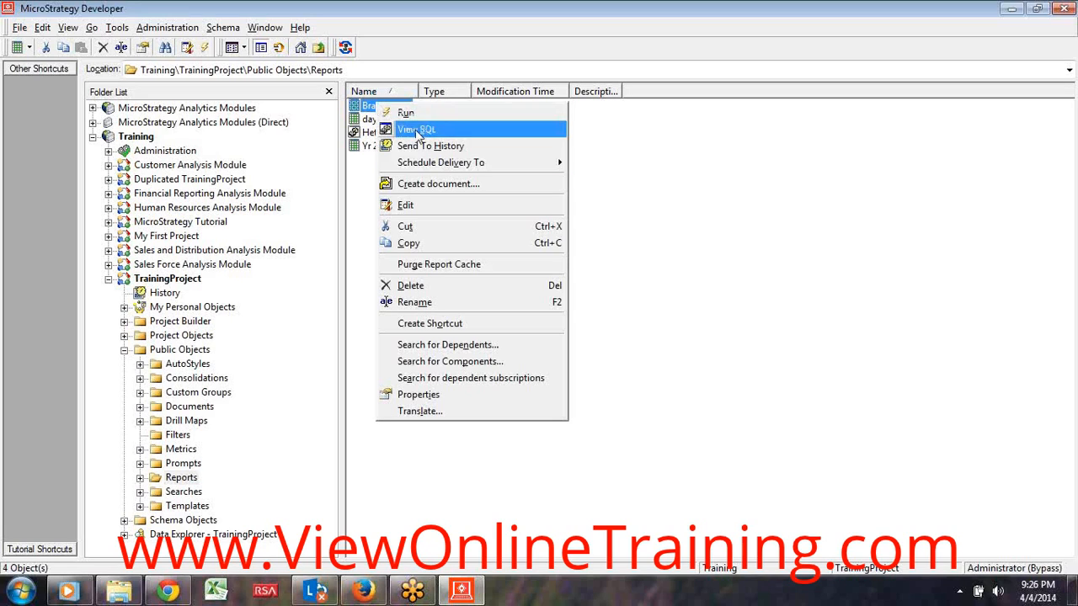
pyautogui.click(424, 204)
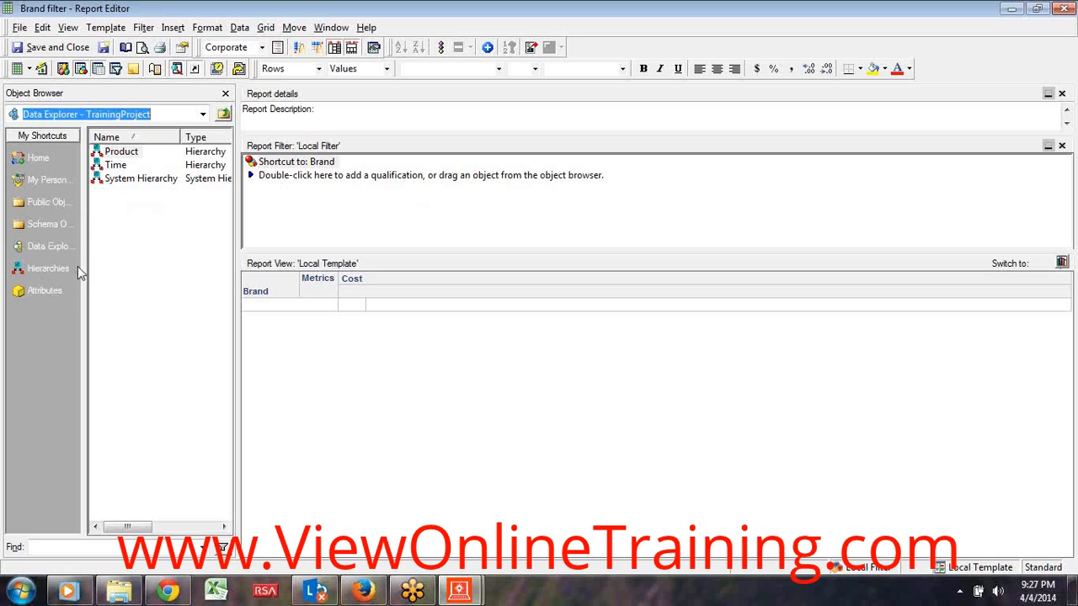
# Add the cost<25k filter from the public Filters folder to the report filter alongside the Brand filter.
pyautogui.click(44, 203)
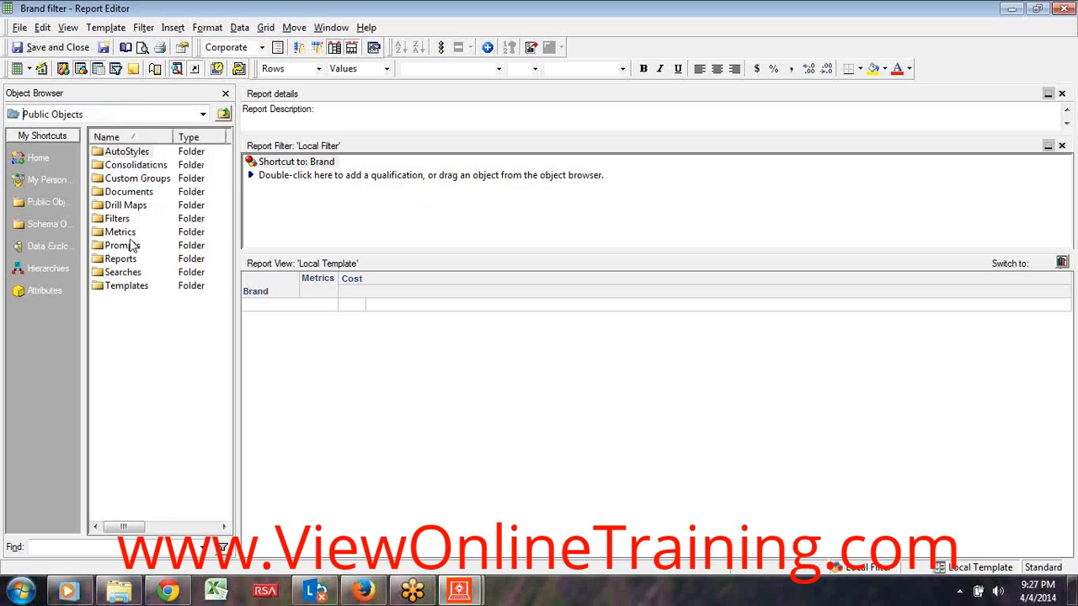
pyautogui.doubleClick(118, 220)
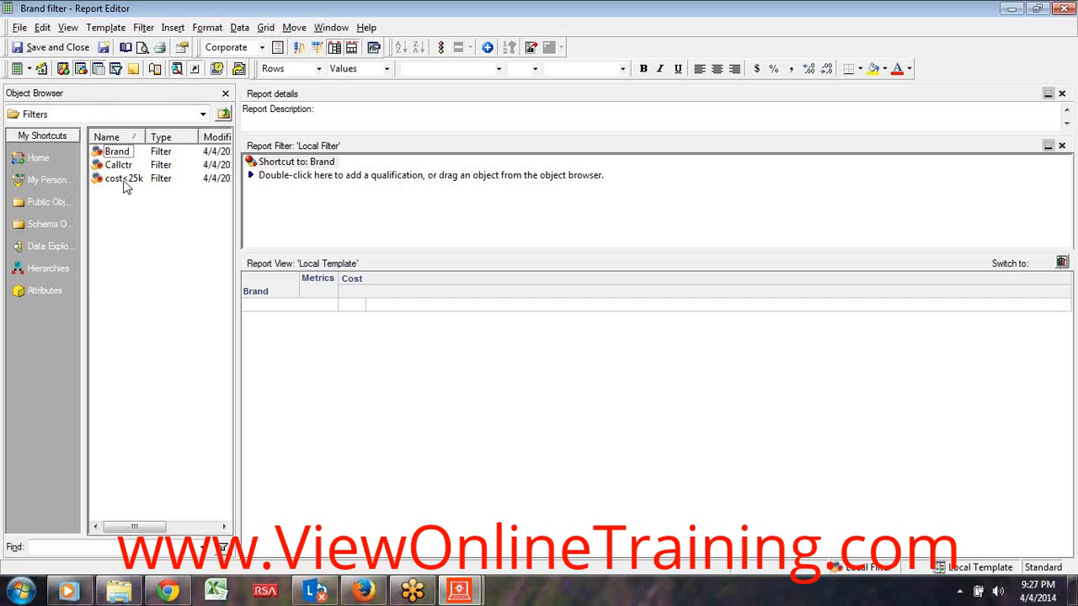
pyautogui.doubleClick(125, 180)
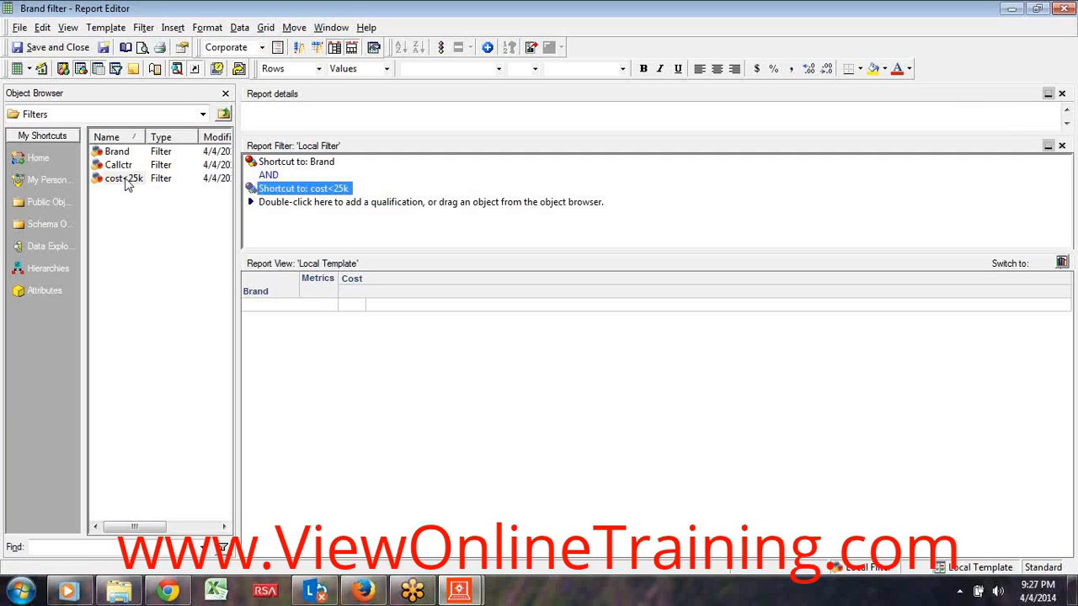
# Look at the operator choices for the AND joining the two filter shortcuts, keeping AND.
pyautogui.click(266, 175)
pyautogui.rightClick(264, 179)
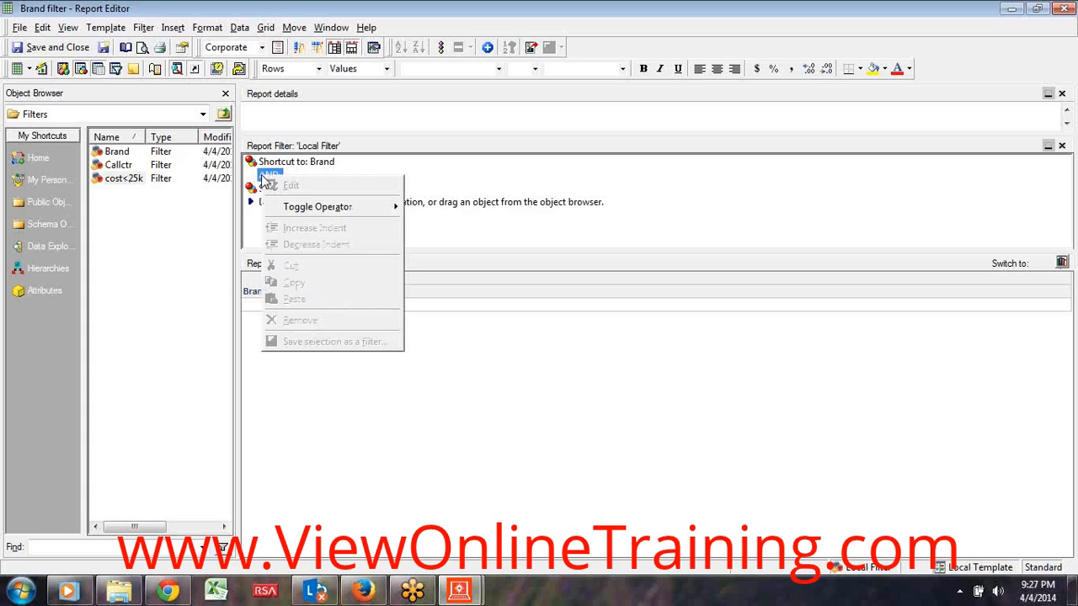
pyautogui.moveTo(339, 215)
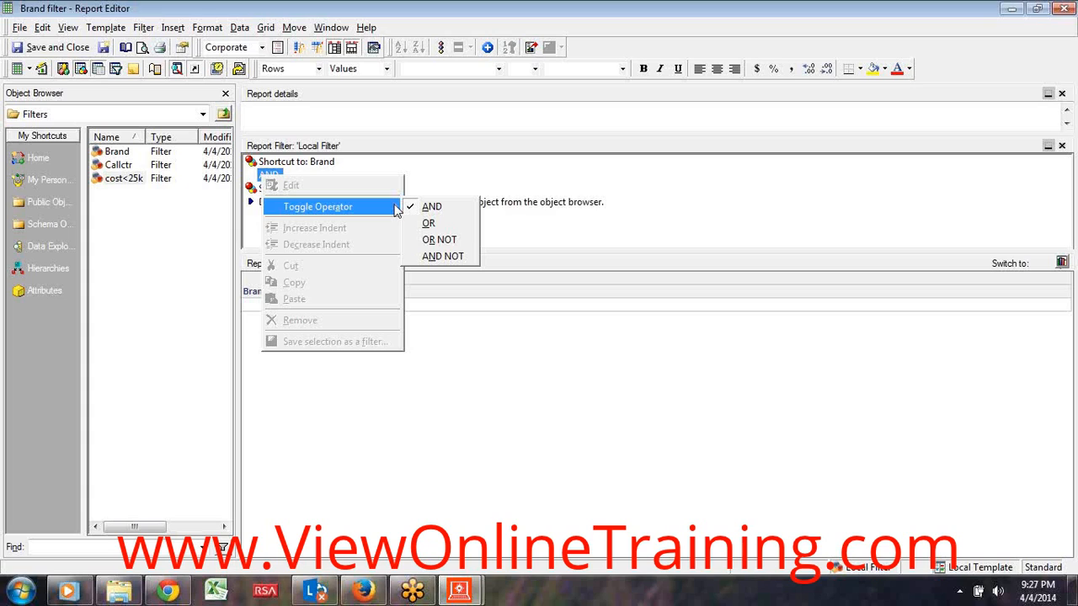
pyautogui.click(461, 162)
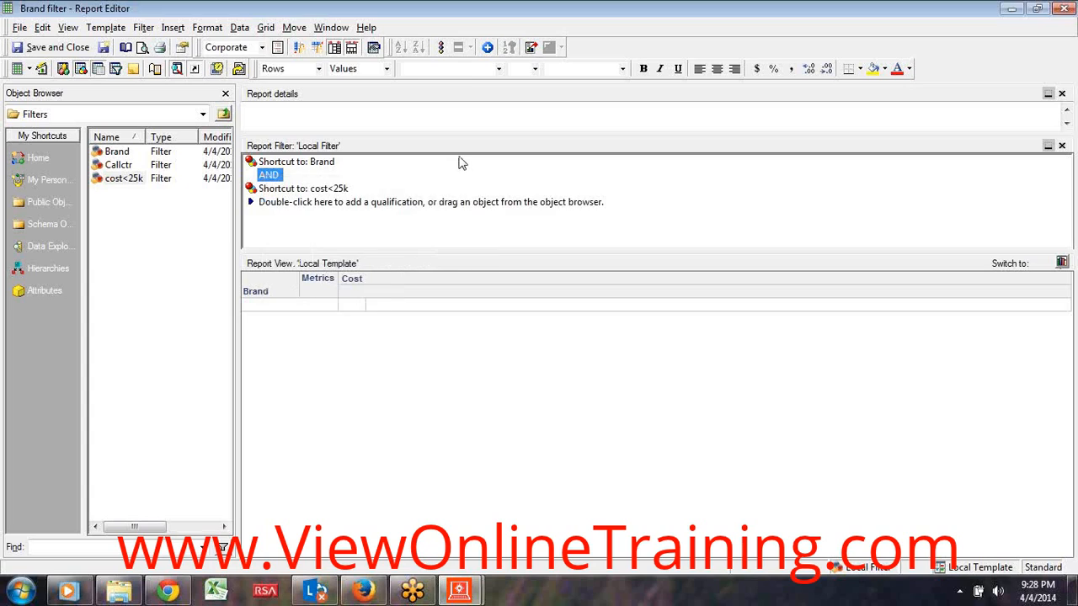
# Examine the report's SQL, including the group by and having clauses on total cost and the drop table statement.
pyautogui.click(29, 68)
pyautogui.click(34, 84)
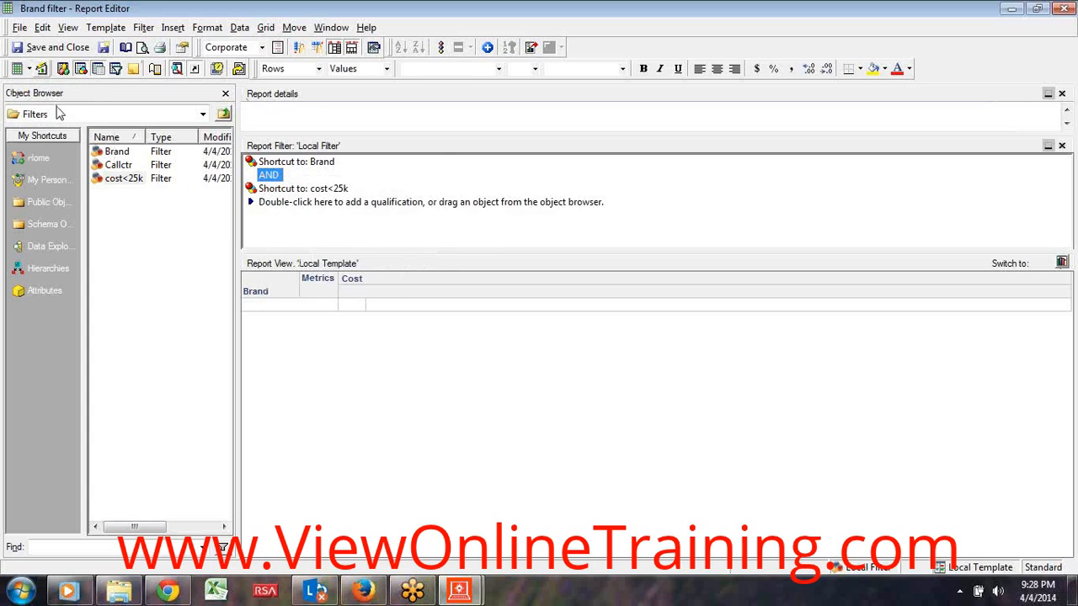
pyautogui.click(29, 68)
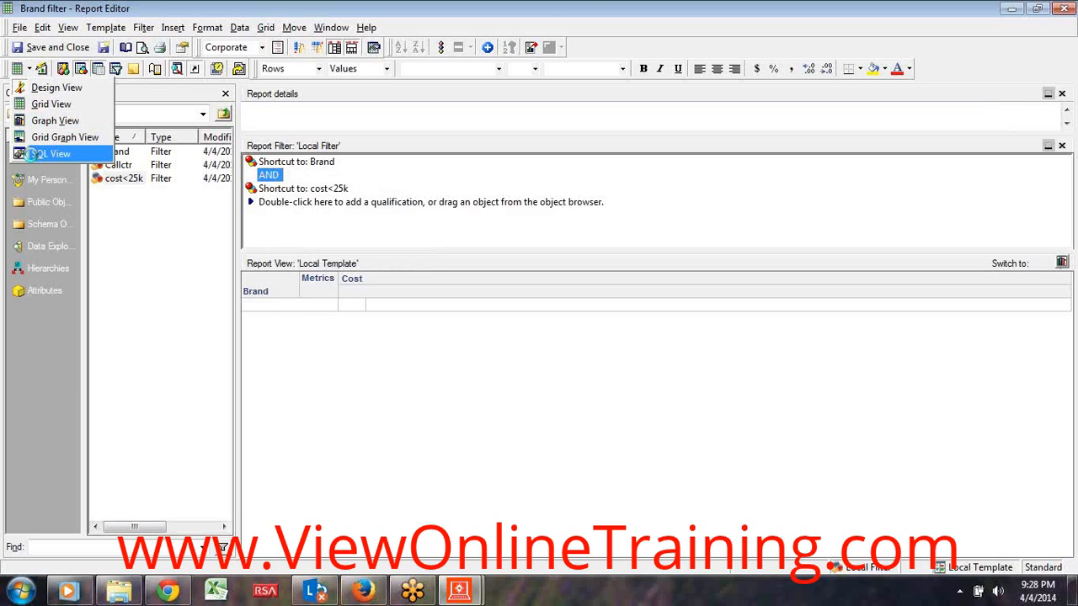
pyautogui.click(38, 154)
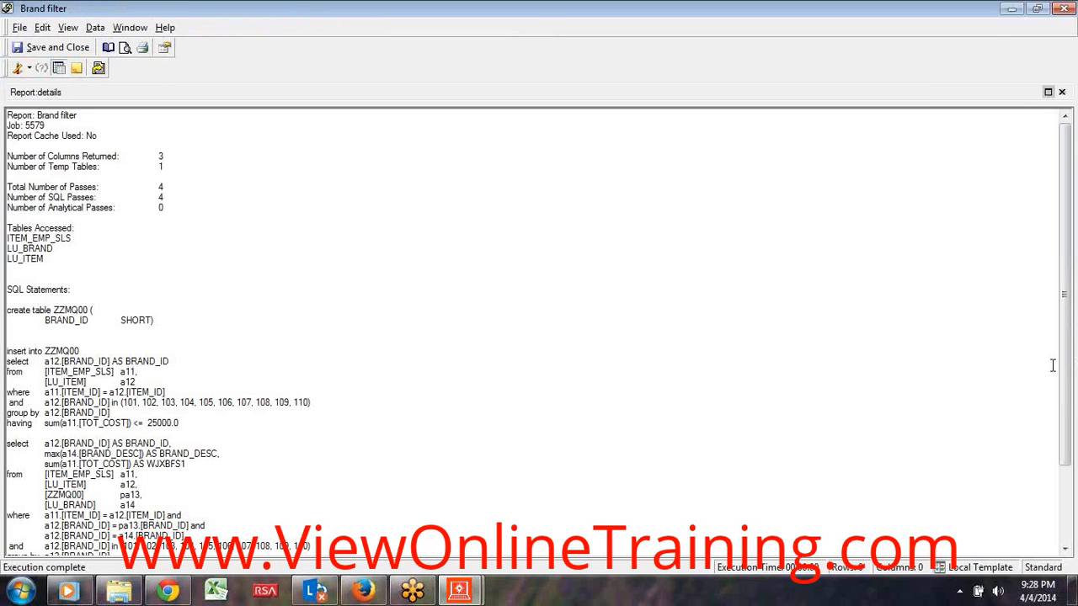
pyautogui.moveTo(1065, 364); pyautogui.dragTo(1063, 435)
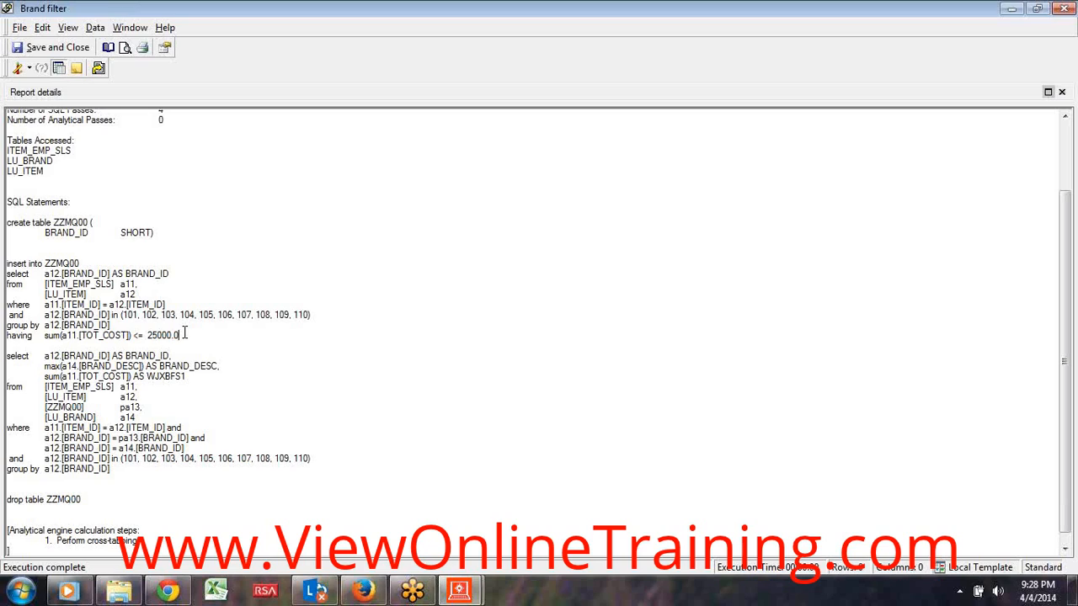
pyautogui.moveTo(183, 335); pyautogui.dragTo(5, 327)
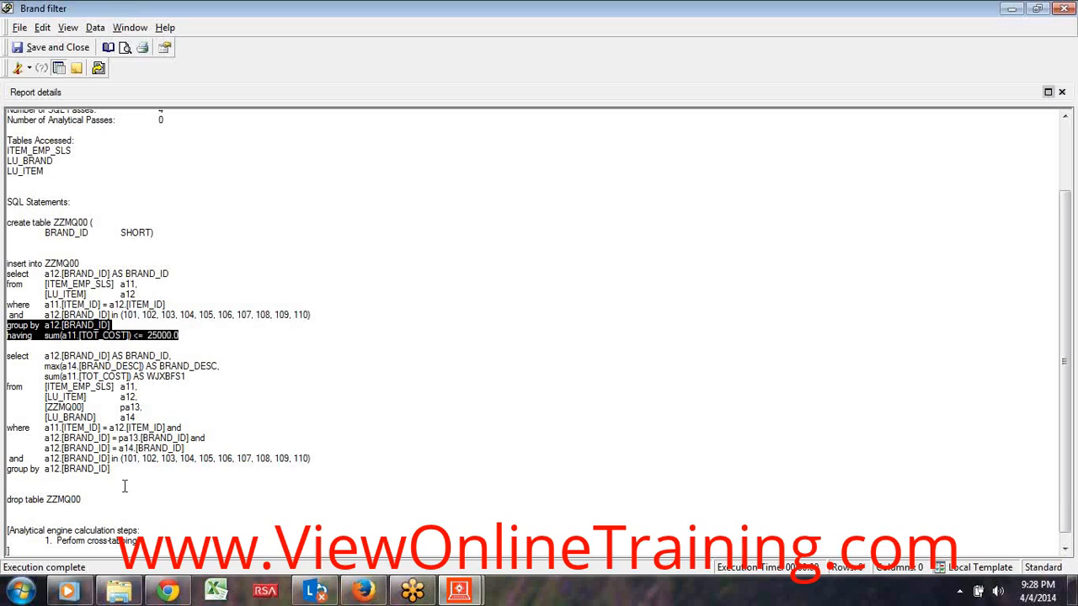
pyautogui.moveTo(83, 503); pyautogui.dragTo(3, 501)
pyautogui.scroll(-1, 185, 478)
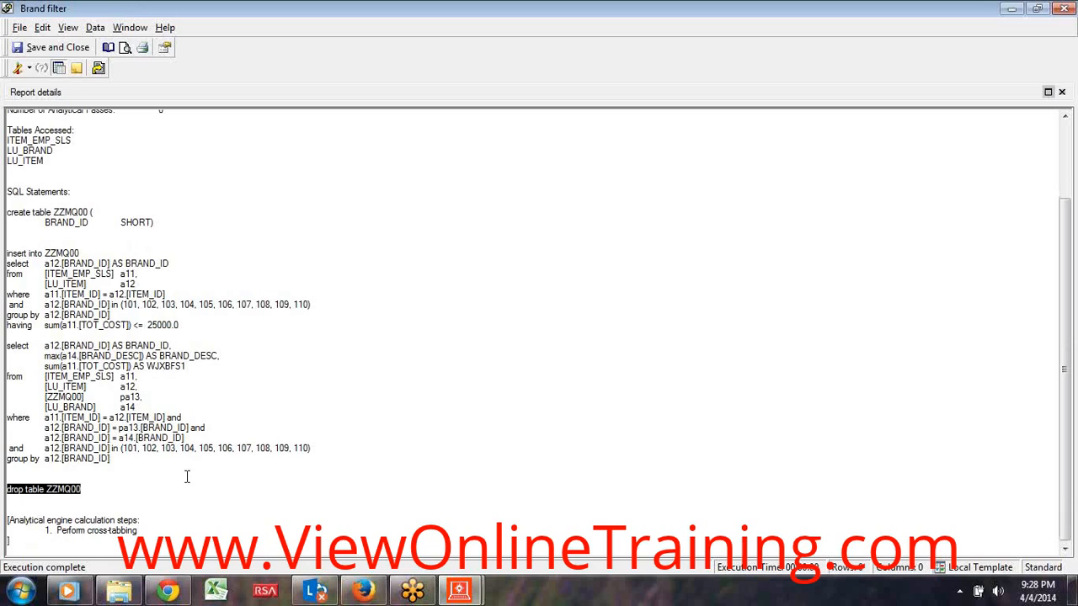
# Run the report in grid view, and save and close it without a change comment.
pyautogui.click(29, 71)
pyautogui.click(40, 105)
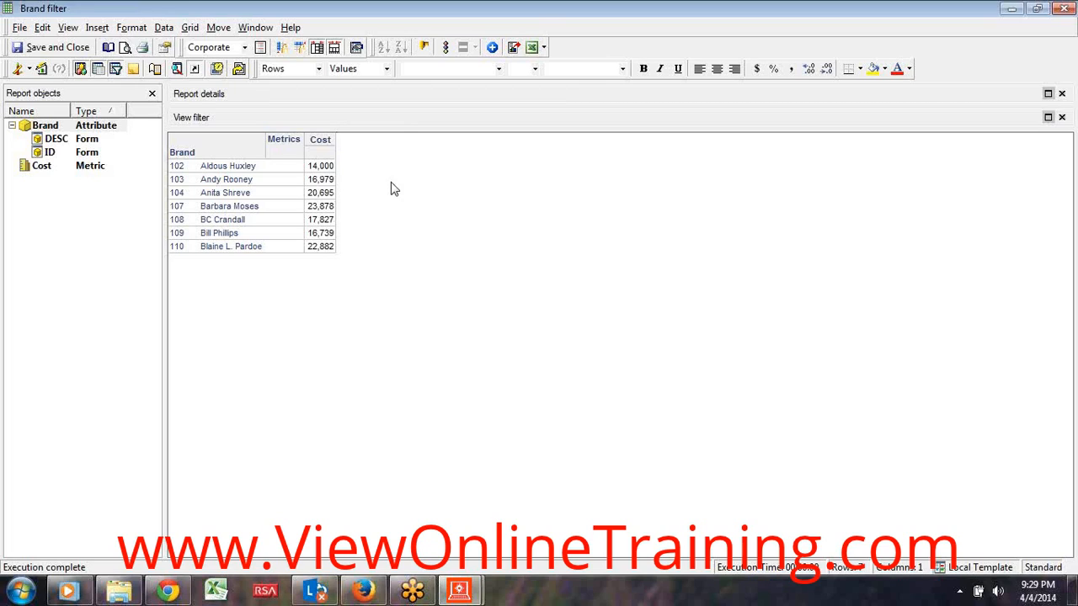
pyautogui.click(69, 50)
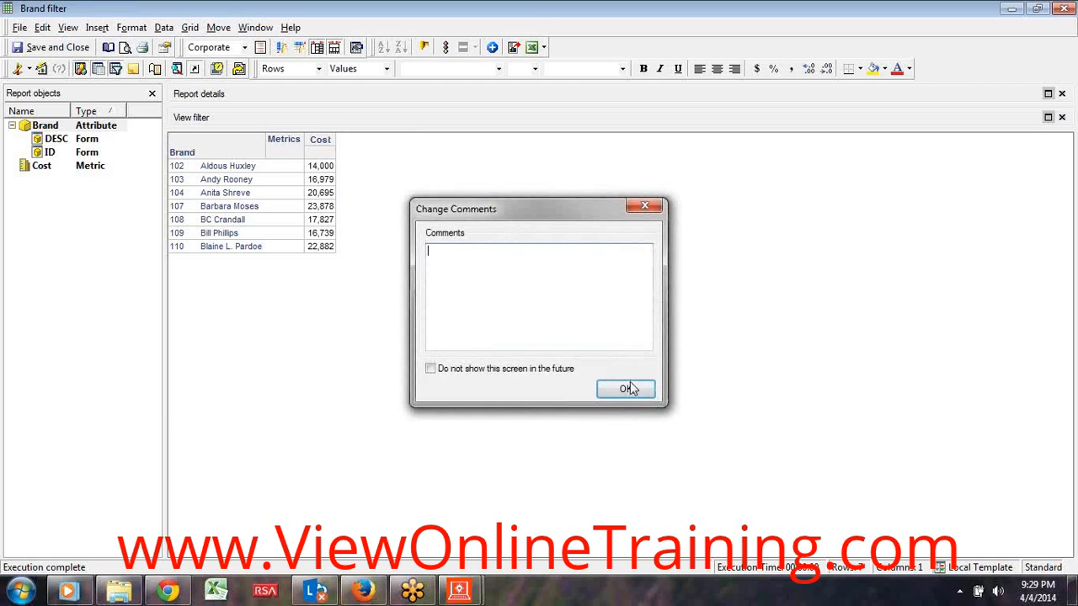
pyautogui.click(627, 388)
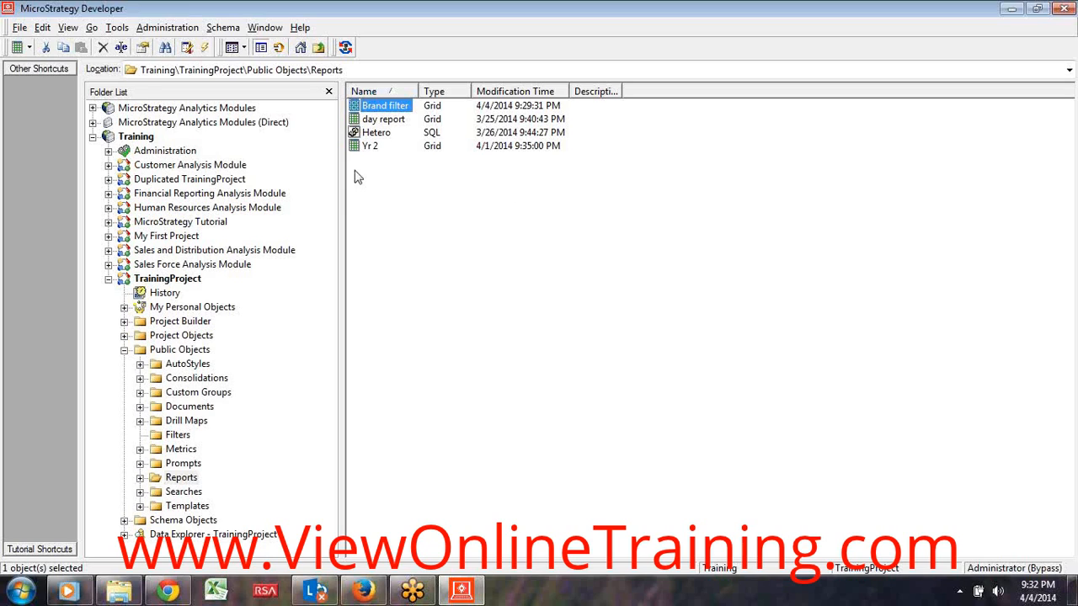
# Create a blank report in the Reports folder with the Item attribute and the Cost metric.
pyautogui.click(17, 48)
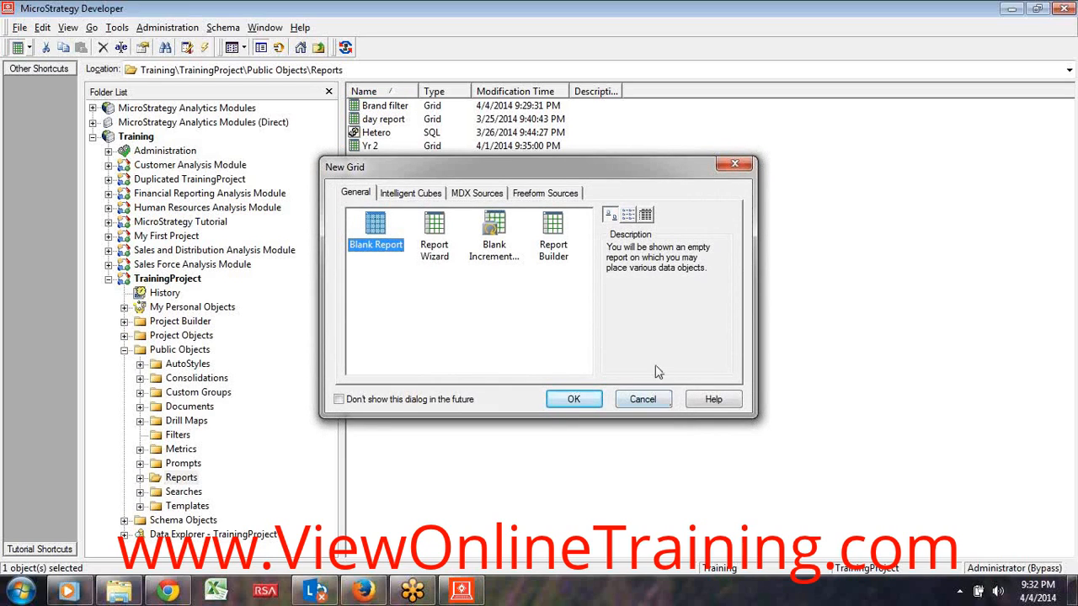
pyautogui.click(587, 400)
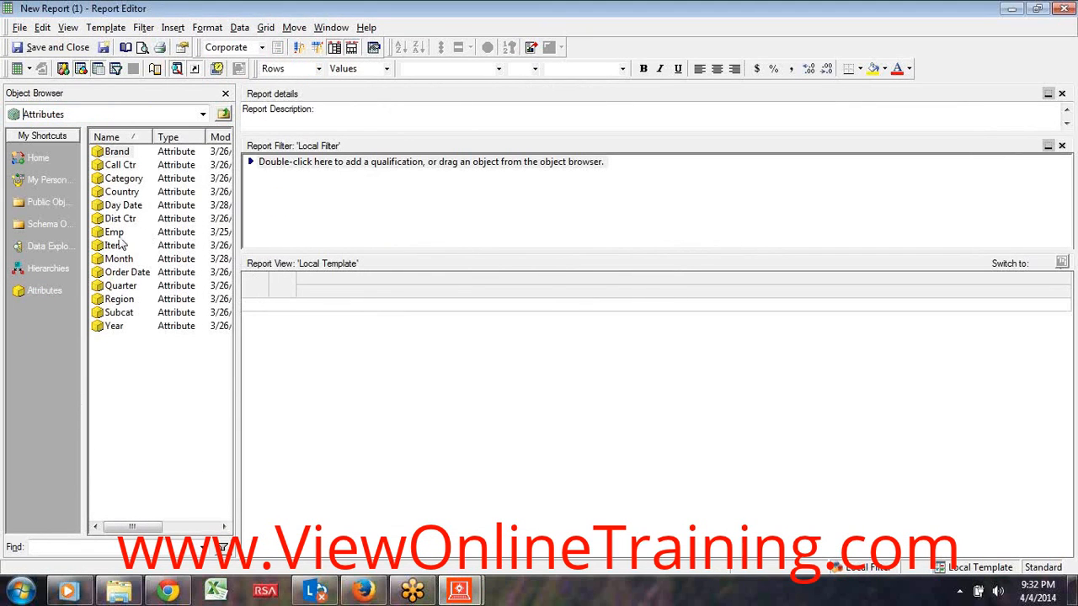
pyautogui.doubleClick(117, 245)
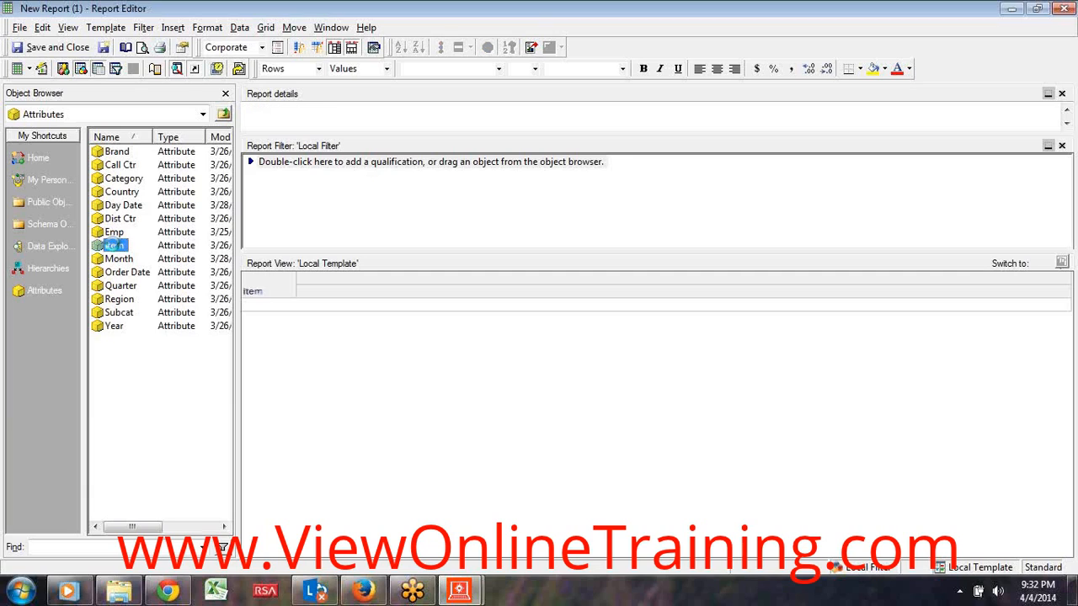
pyautogui.click(42, 211)
pyautogui.doubleClick(125, 233)
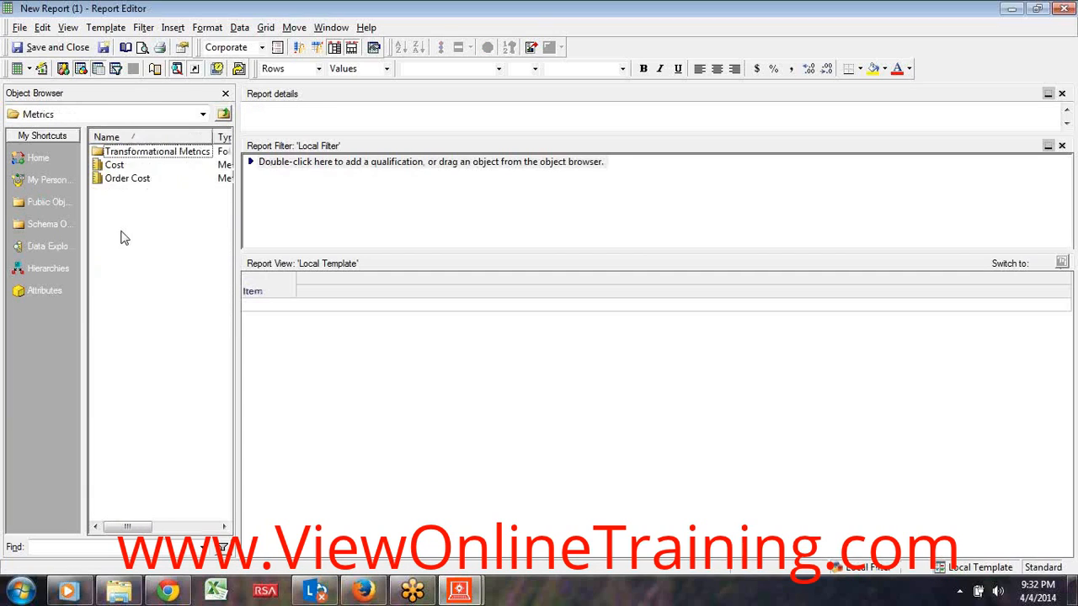
pyautogui.click(113, 165)
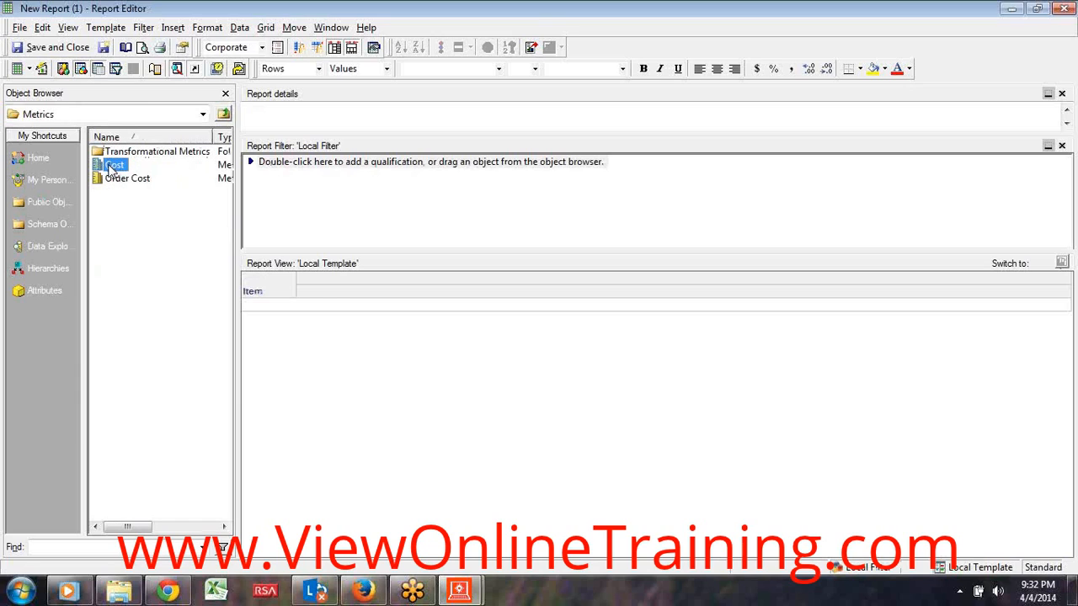
pyautogui.doubleClick(112, 166)
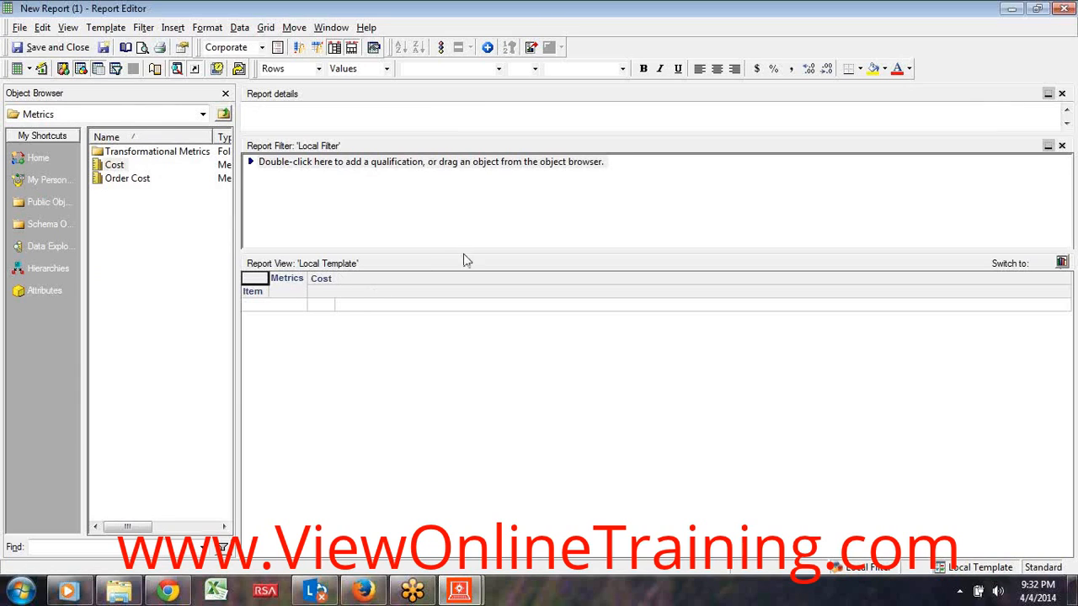
# Run the Item and Cost report, examine its SQL, and close it without saving.
pyautogui.click(32, 69)
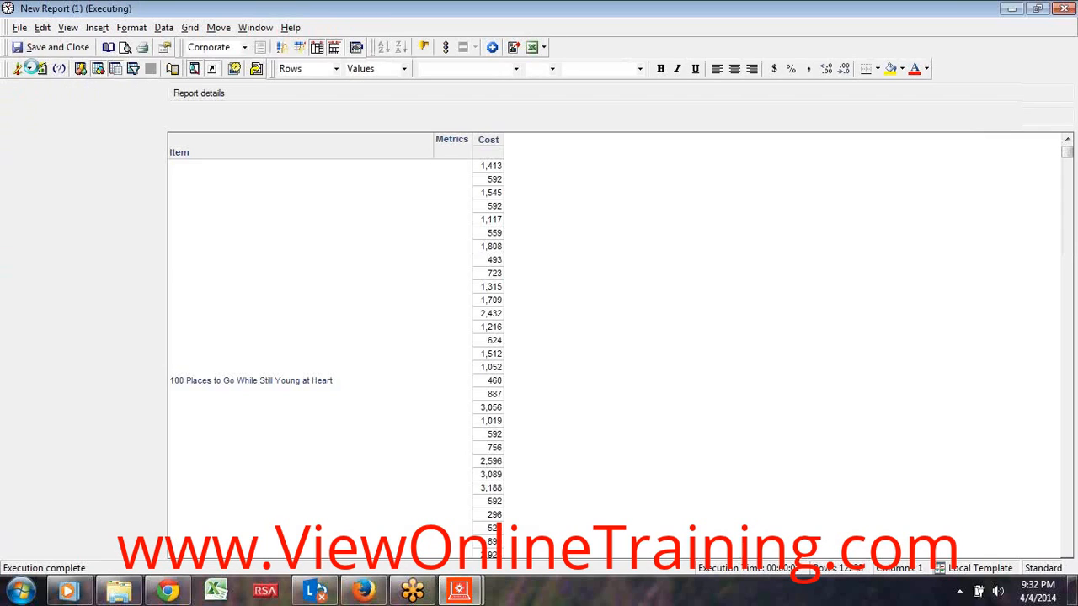
pyautogui.click(29, 70)
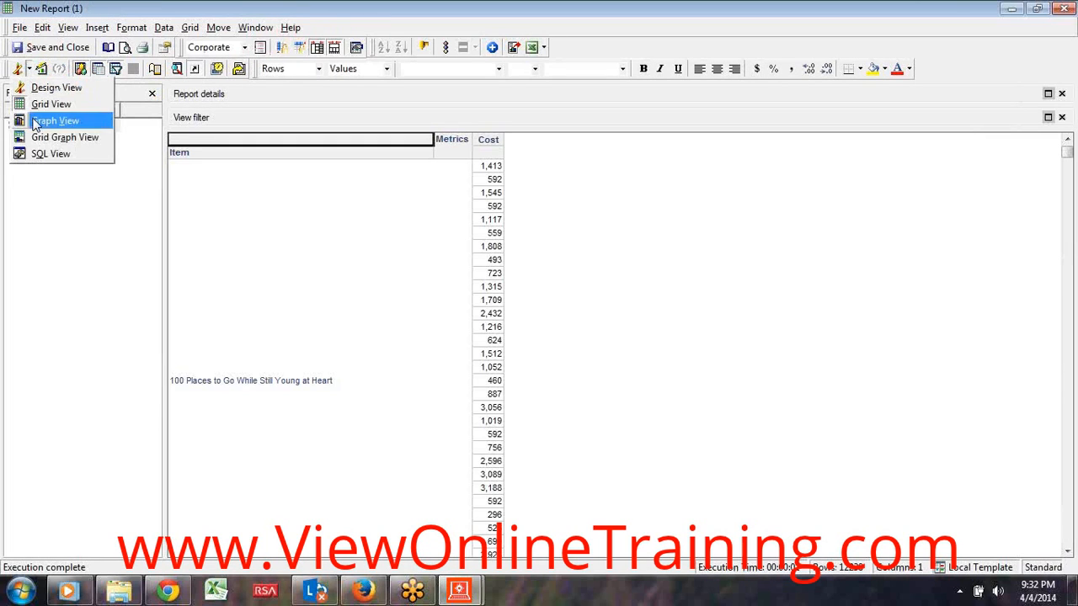
pyautogui.click(40, 155)
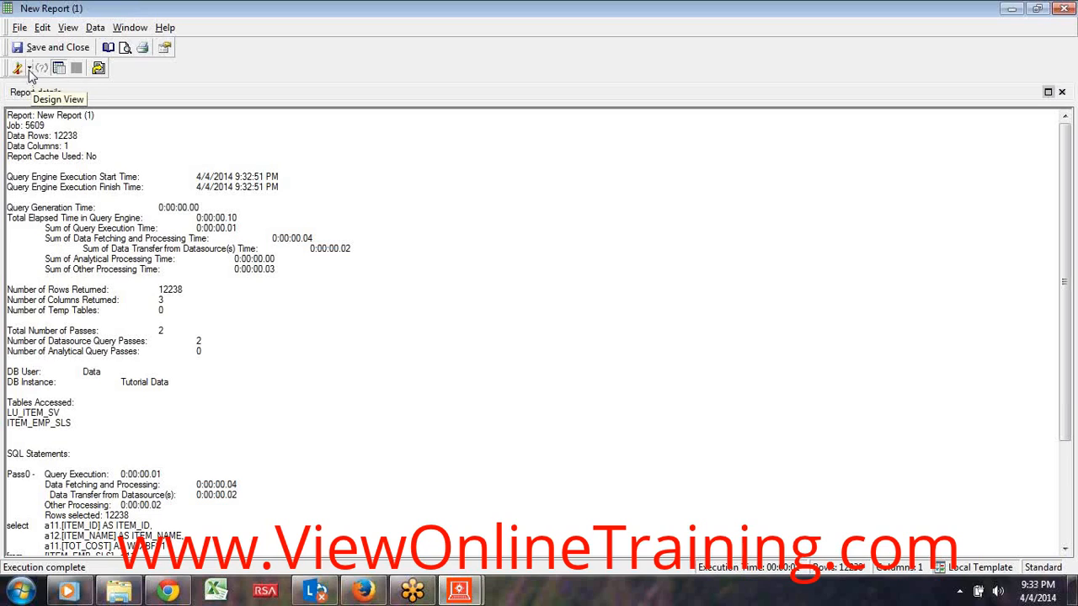
pyautogui.click(29, 69)
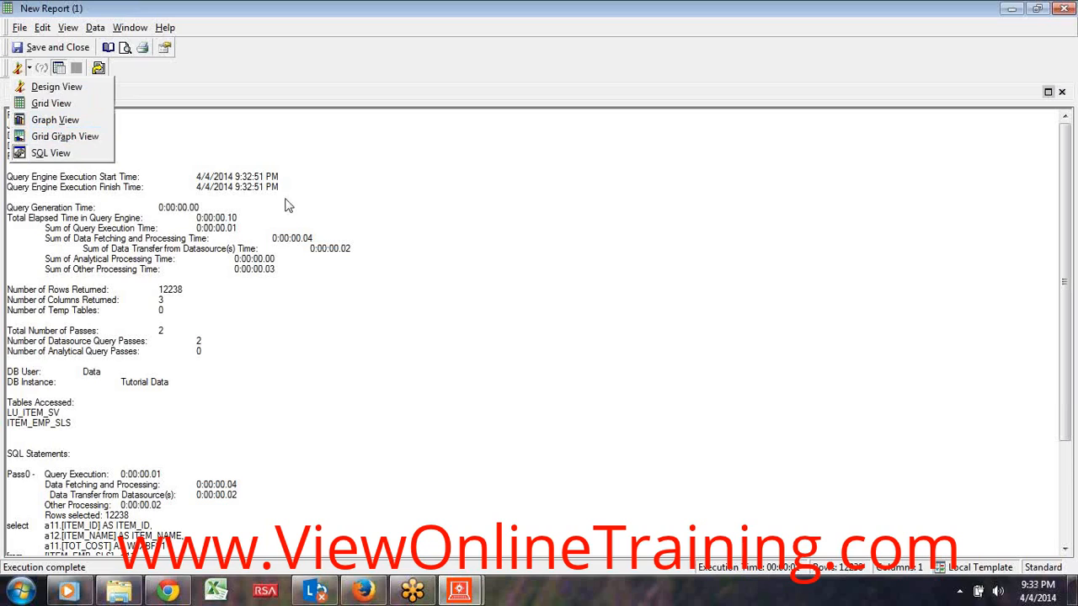
pyautogui.click(563, 188)
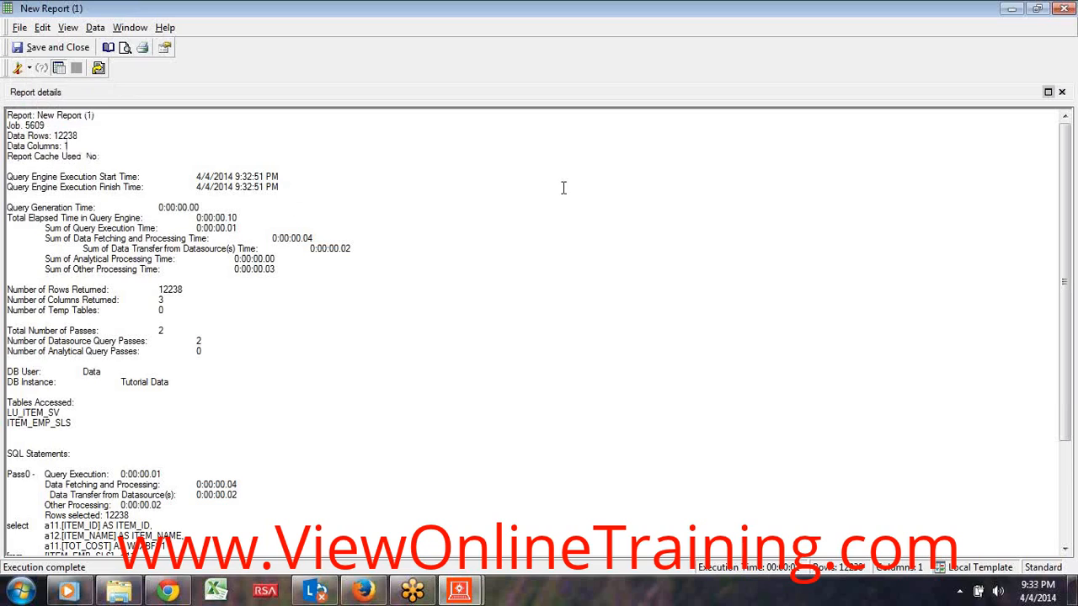
pyautogui.click(1062, 7)
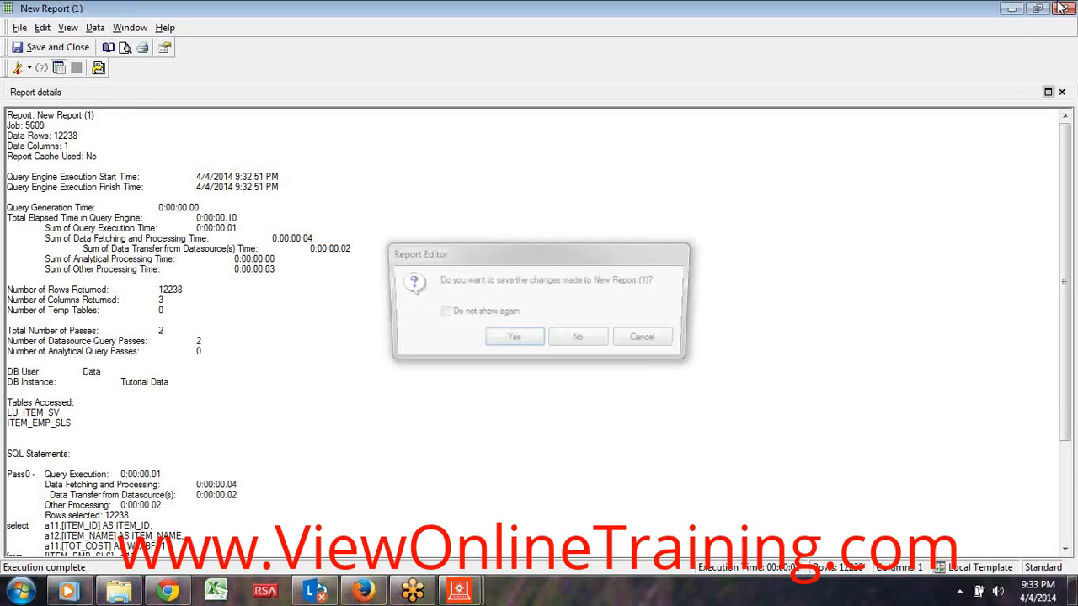
pyautogui.click(581, 341)
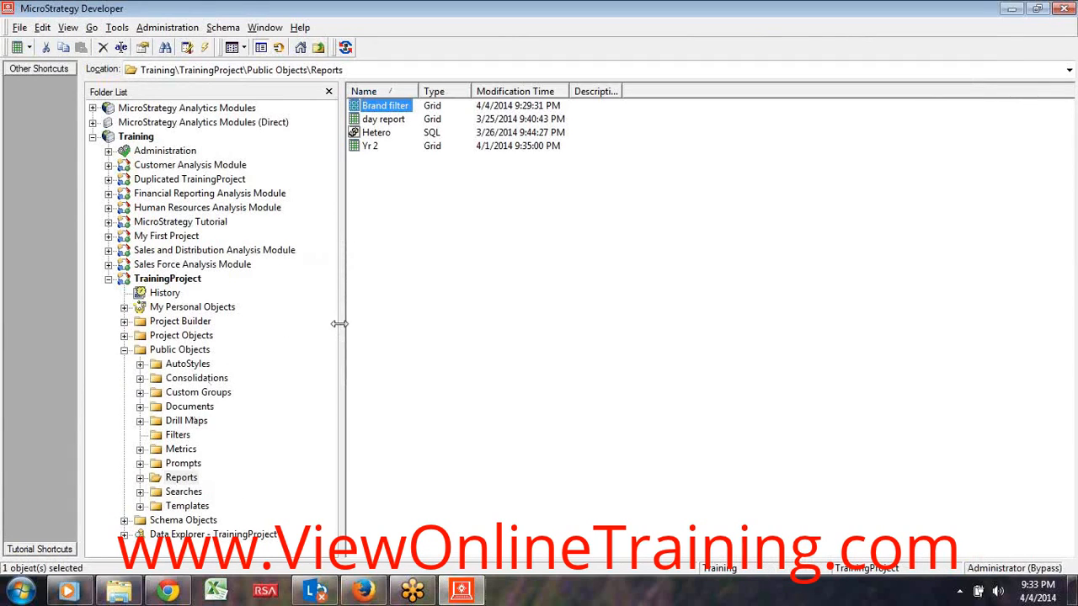
# Start a new attribute in the Attributes folder under TrainingProject's Schema Objects.
pyautogui.moveTo(341, 331); pyautogui.dragTo(376, 337)
pyautogui.click(124, 520)
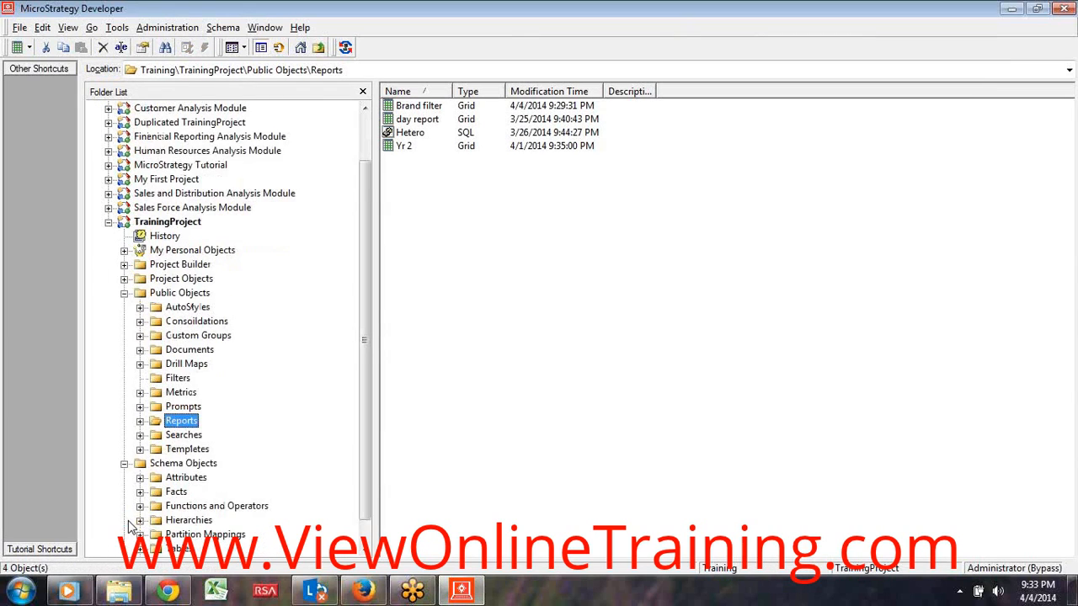
pyautogui.click(194, 450)
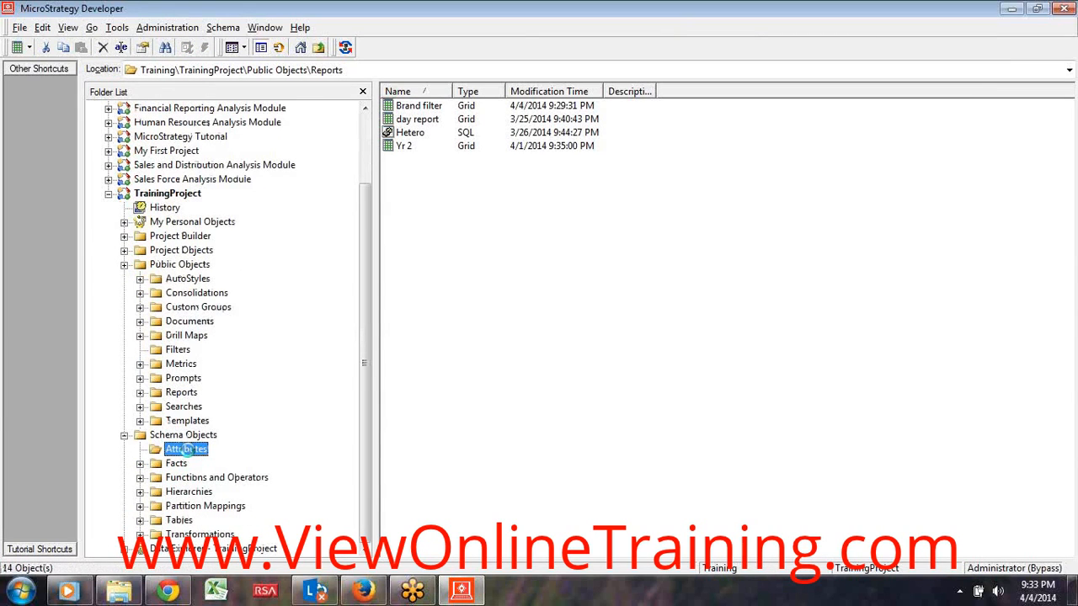
pyautogui.click(17, 49)
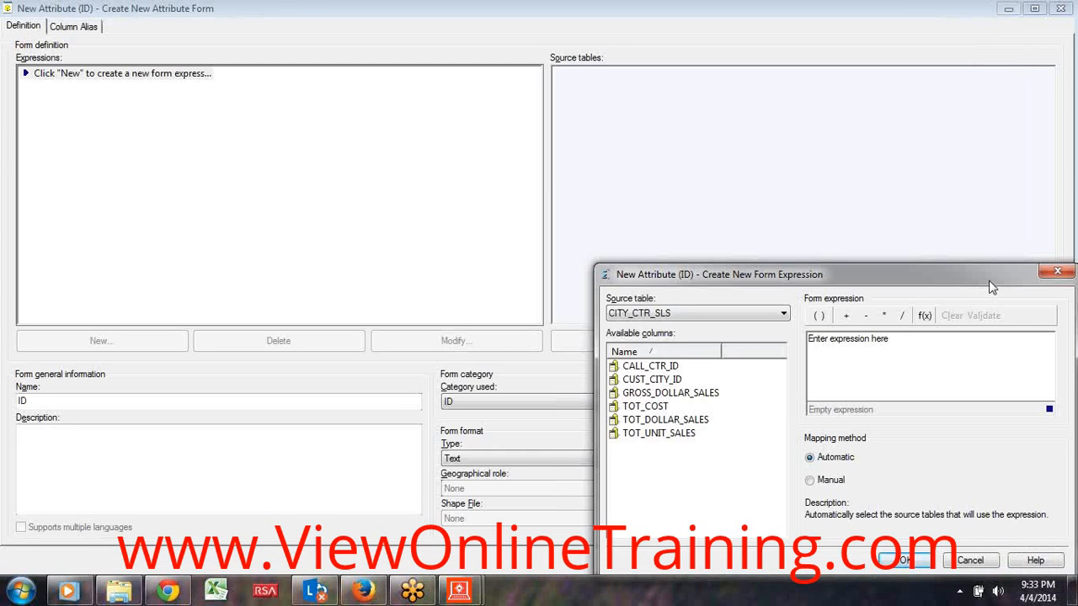
# Define the attribute's ID form with the ITEM_ID column from the LU_ITEM source table, using automatic mapping.
pyautogui.moveTo(956, 272); pyautogui.dragTo(546, 85)
pyautogui.click(371, 127)
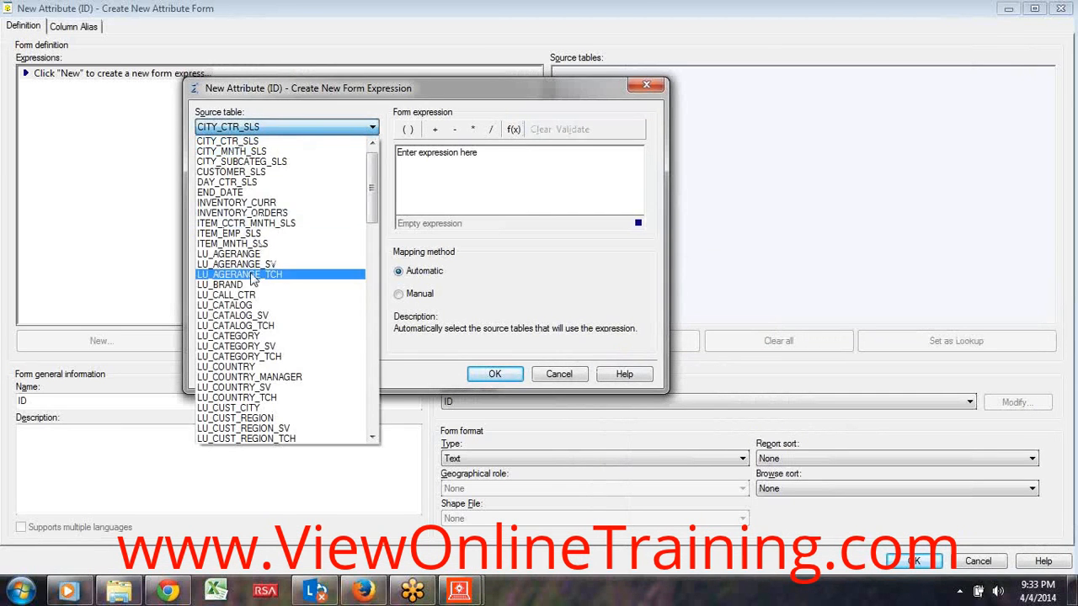
pyautogui.scroll(-2, 243, 410)
pyautogui.scroll(-7, 243, 408)
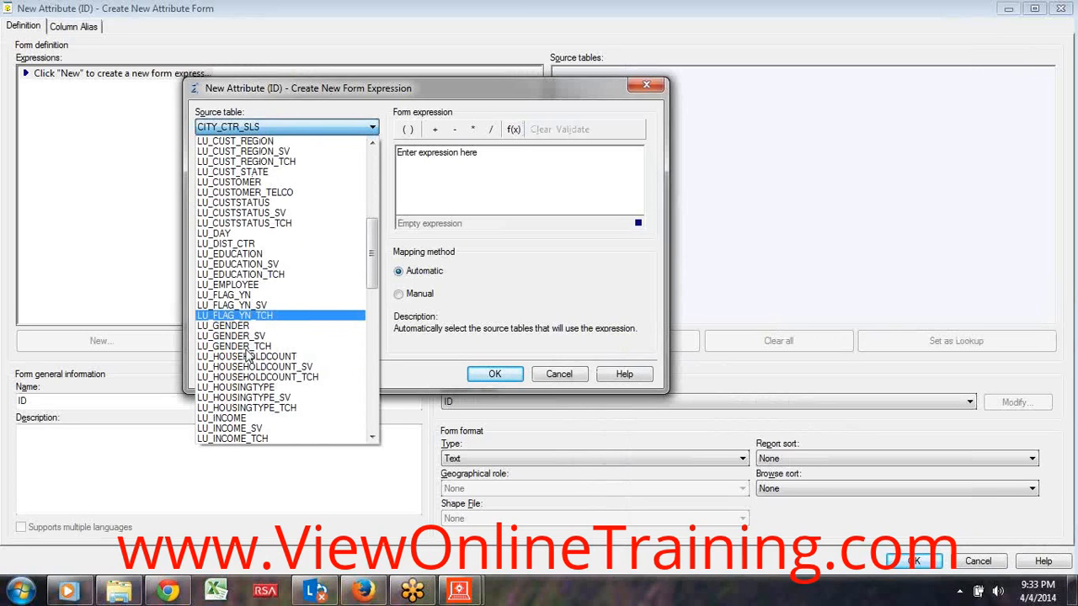
pyautogui.scroll(-1, 253, 411)
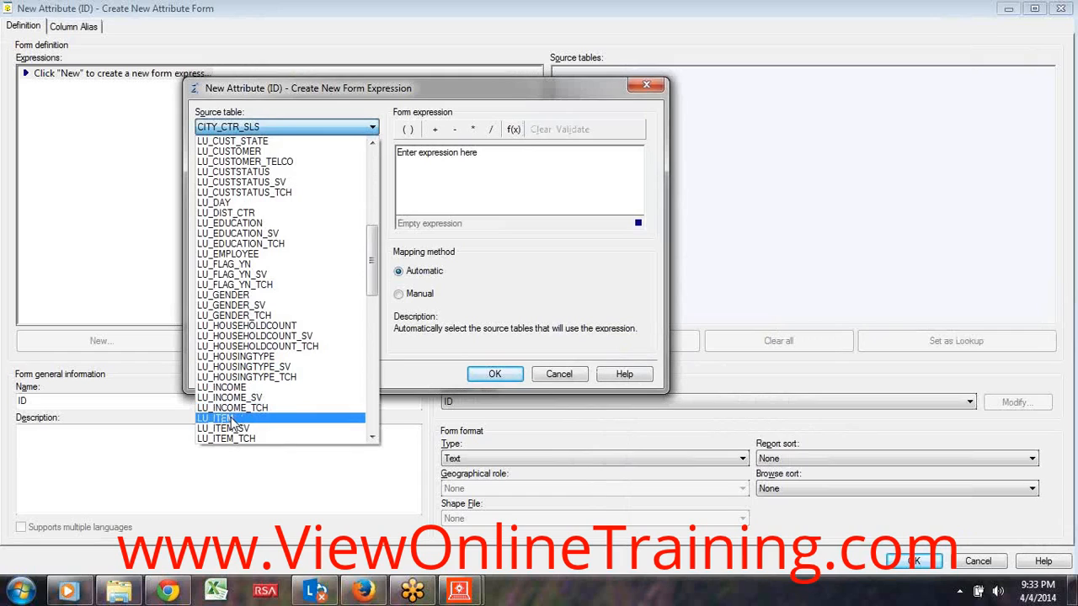
pyautogui.click(226, 418)
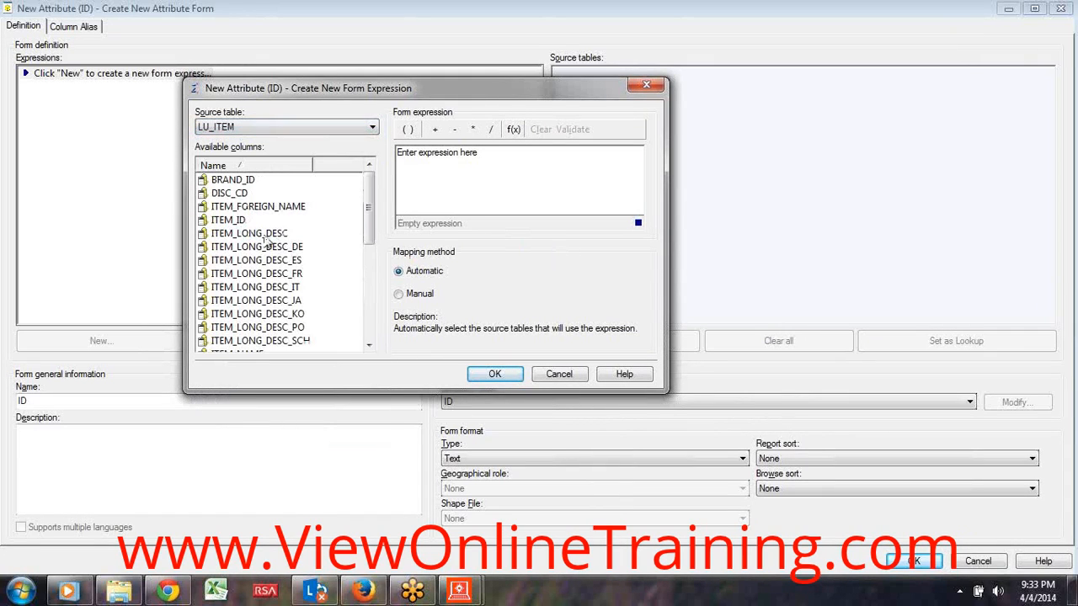
pyautogui.click(229, 220)
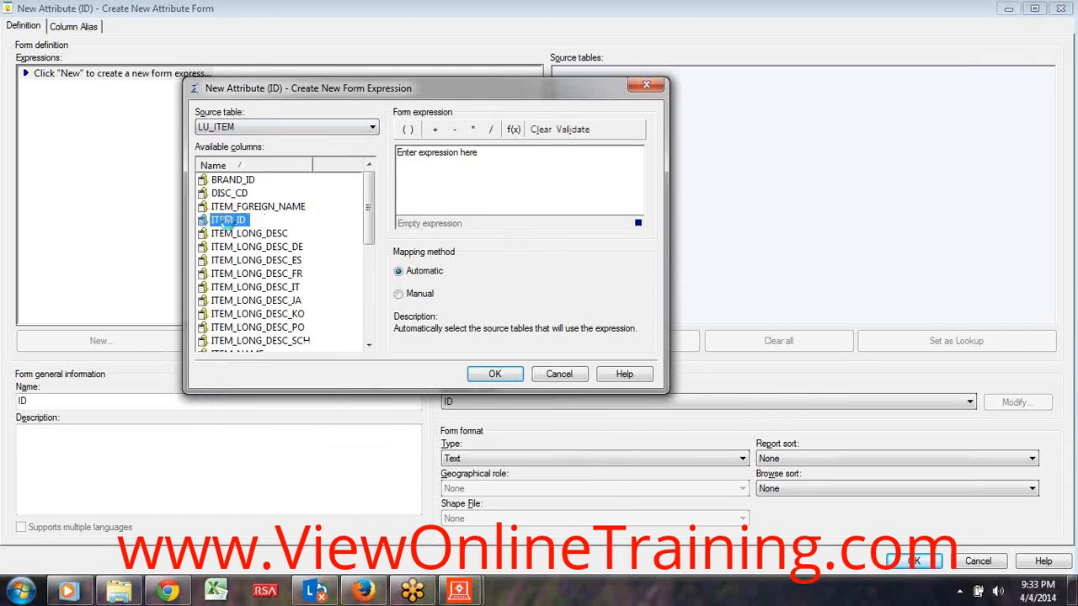
pyautogui.doubleClick(227, 220)
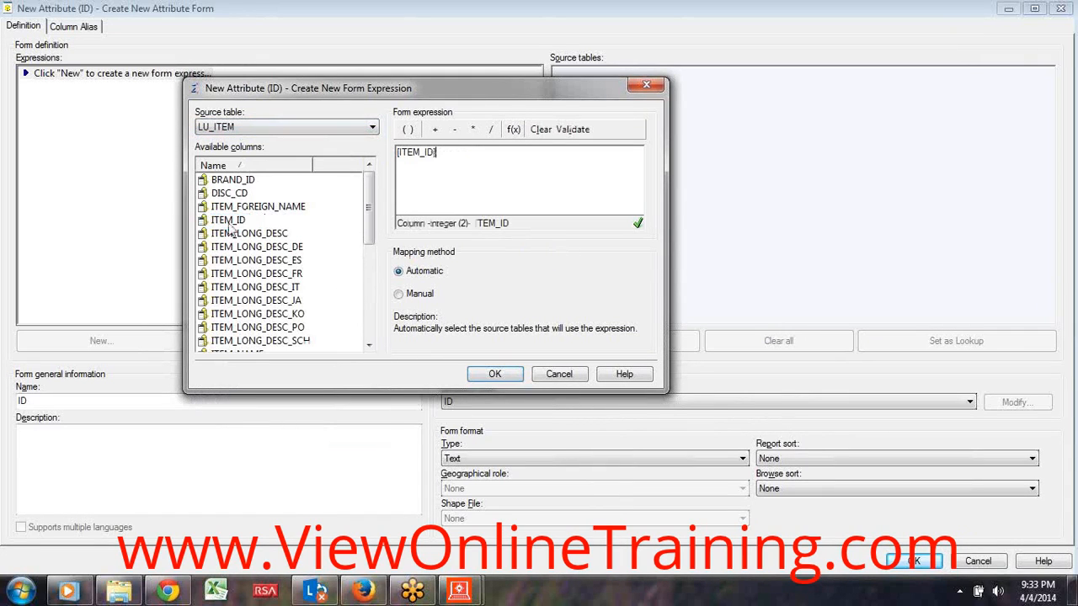
pyautogui.click(495, 374)
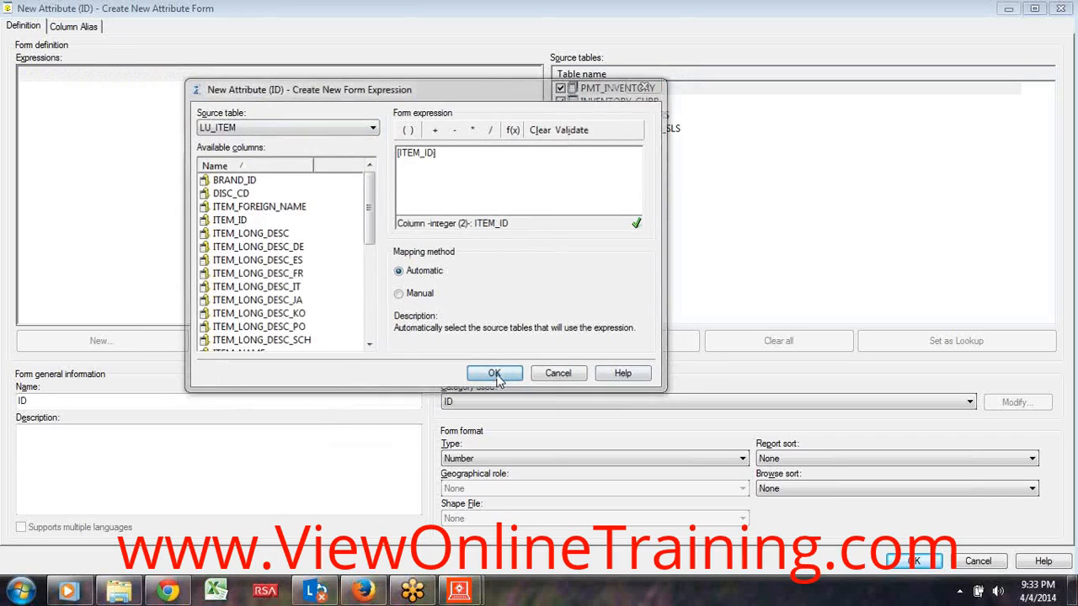
pyautogui.click(935, 564)
# Add a DESC form to the attribute using the ITEM_NAME column from LU_ITEM with automatic mapping.
pyautogui.click(786, 170)
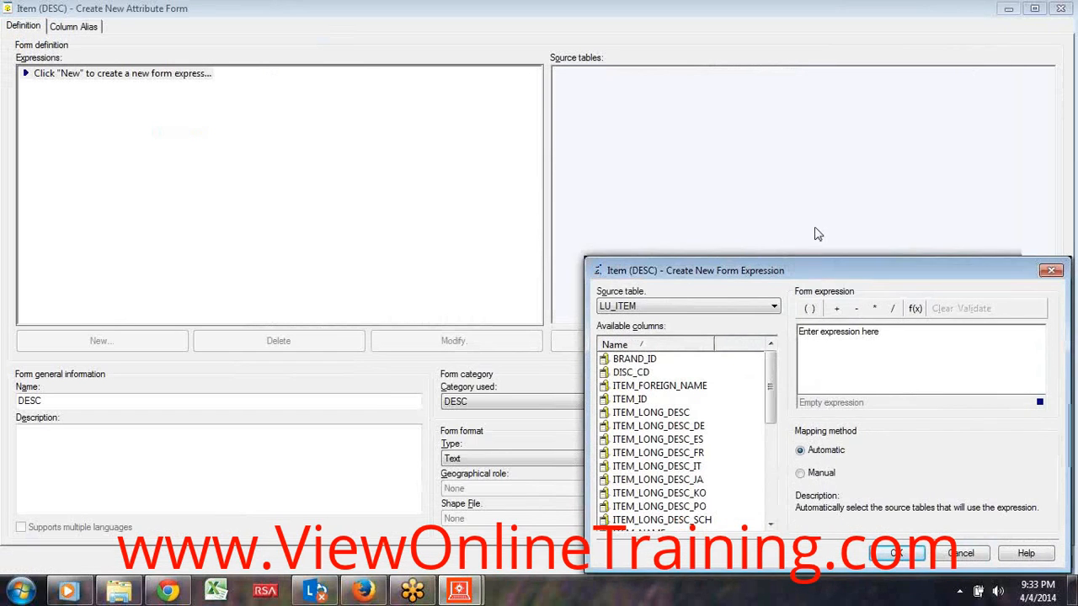
pyautogui.moveTo(907, 266); pyautogui.dragTo(647, 127)
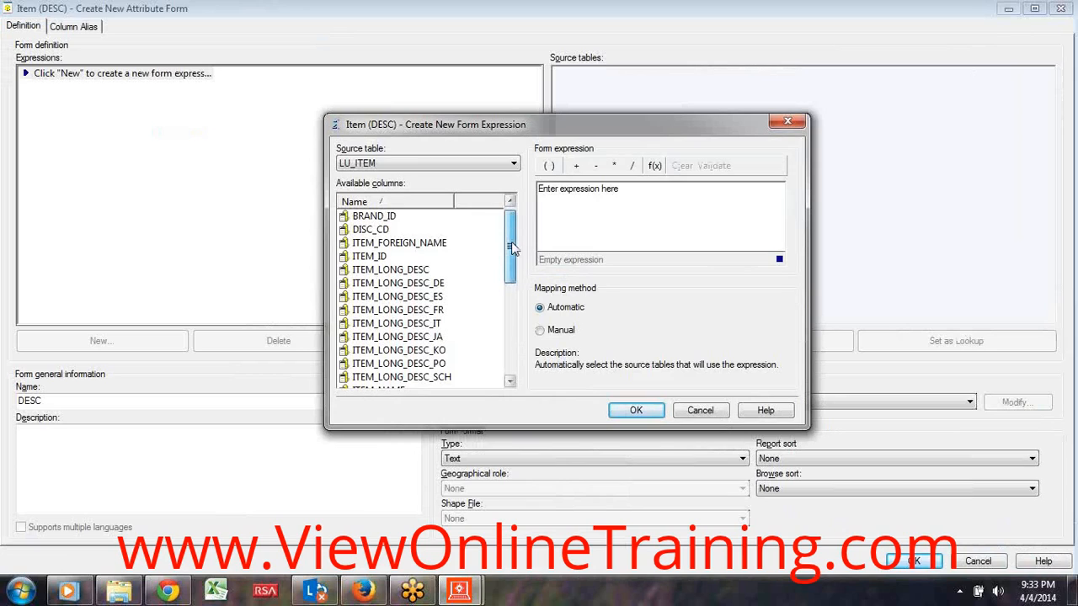
pyautogui.moveTo(508, 245); pyautogui.dragTo(512, 253)
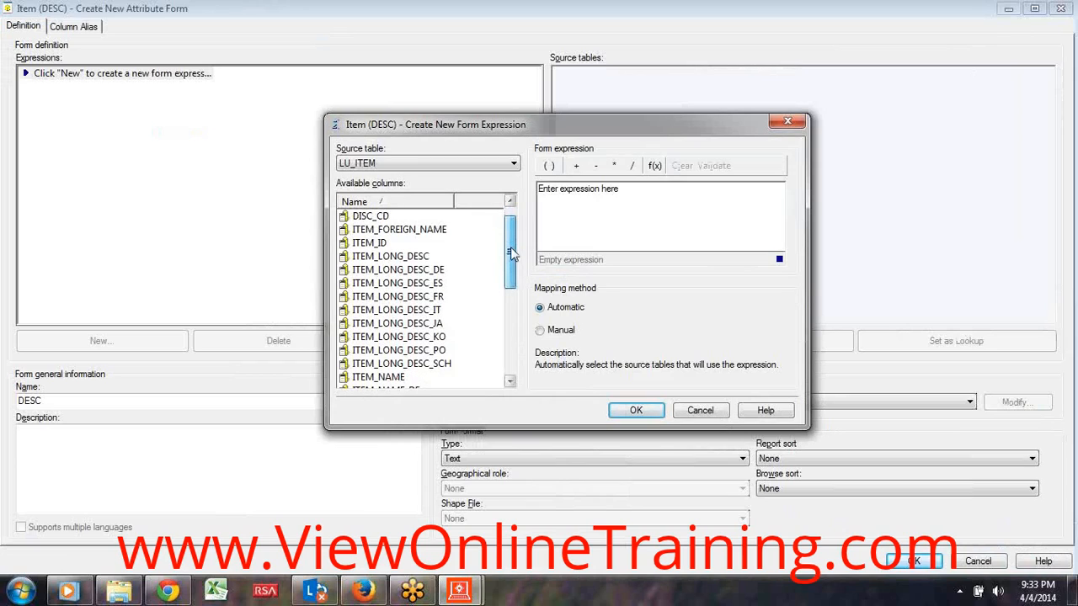
pyautogui.click(381, 377)
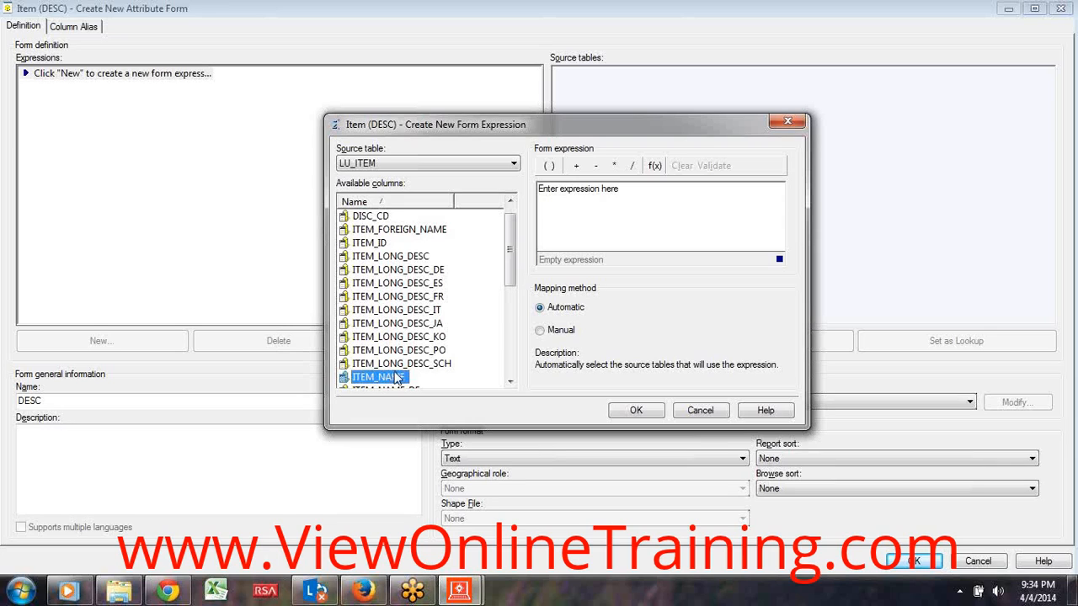
pyautogui.doubleClick(392, 378)
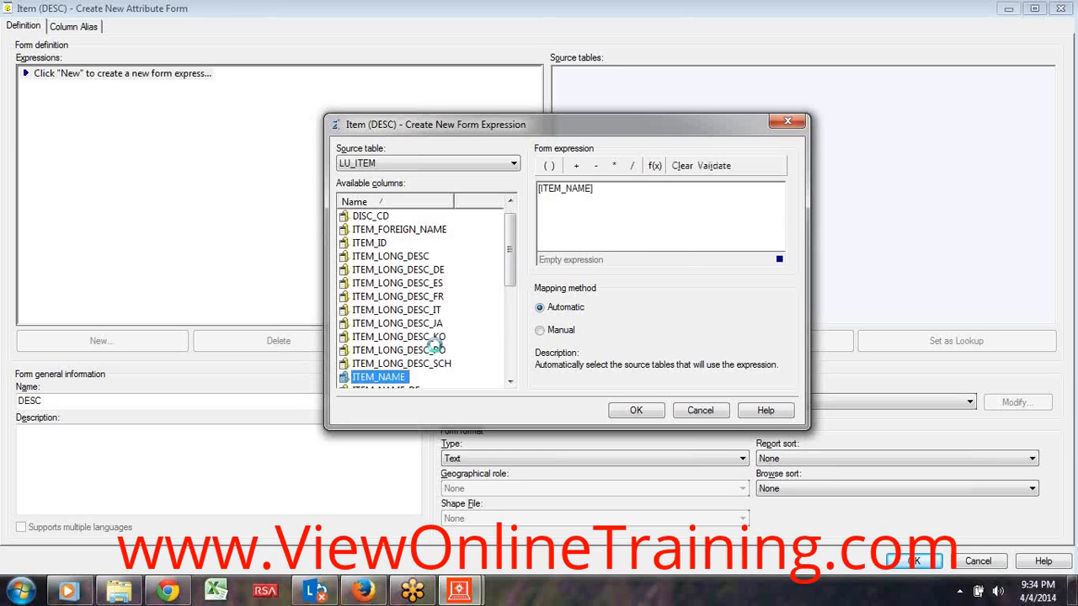
pyautogui.click(636, 411)
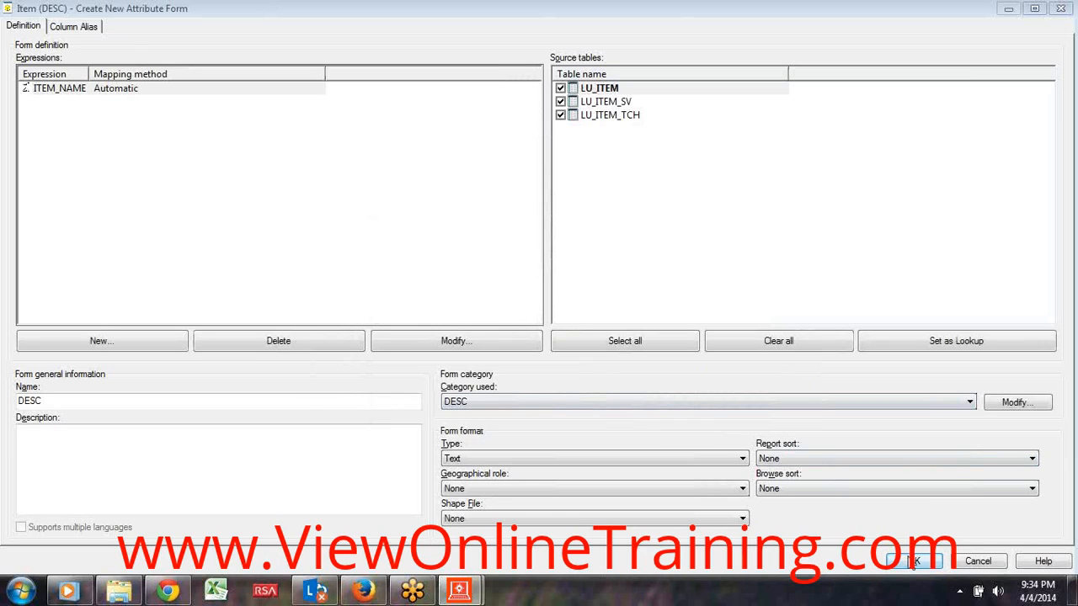
pyautogui.click(912, 565)
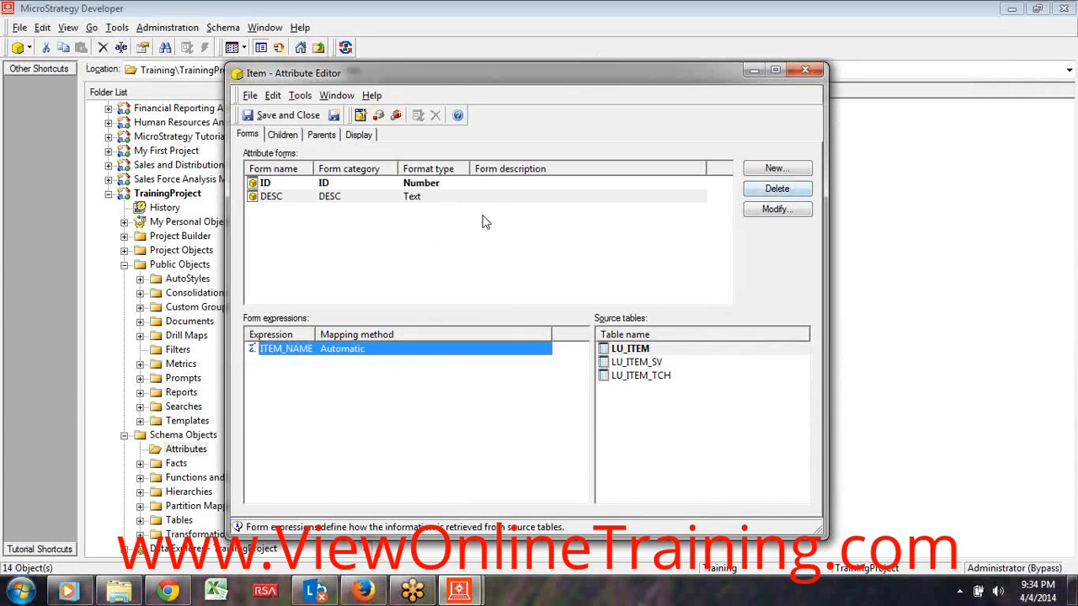
# Save the new attribute as Item1 in the Attributes folder and update the project schema.
pyautogui.click(281, 116)
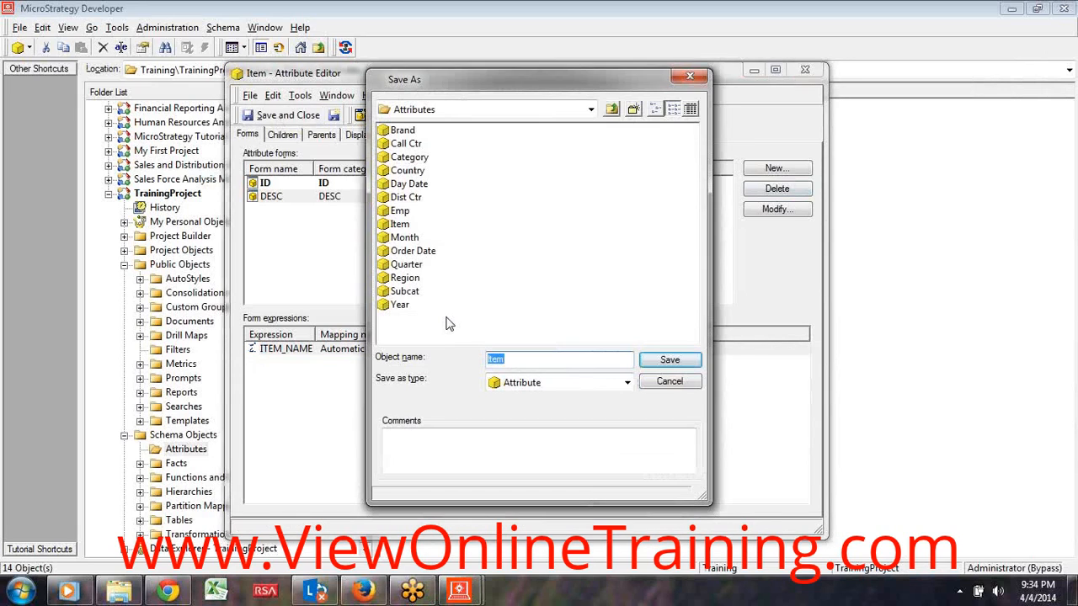
pyautogui.click(449, 324)
pyautogui.write('1')
pyautogui.click(670, 362)
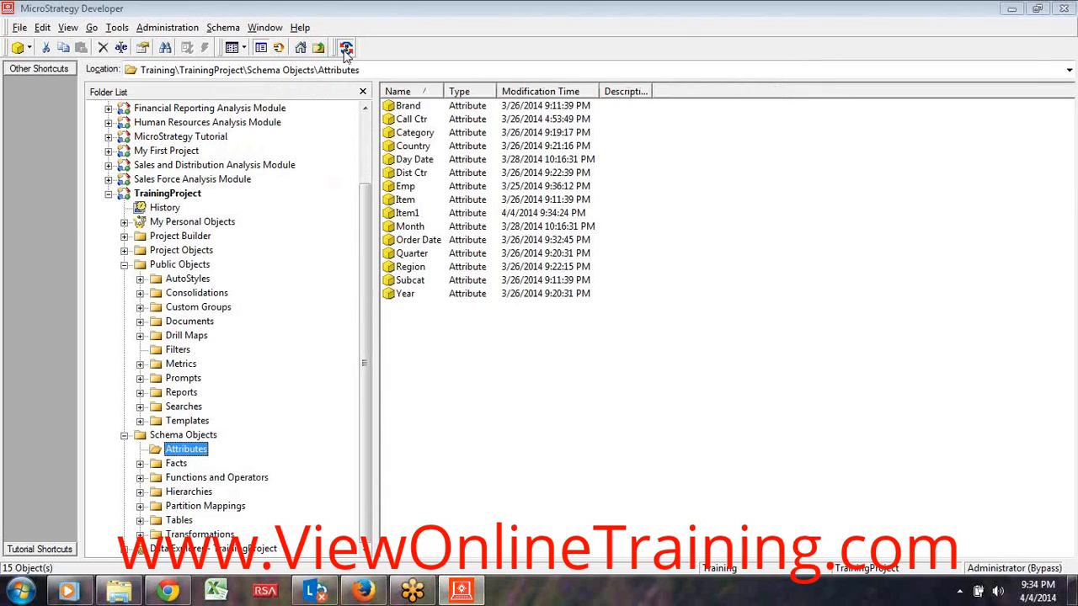
pyautogui.click(345, 48)
pyautogui.click(539, 375)
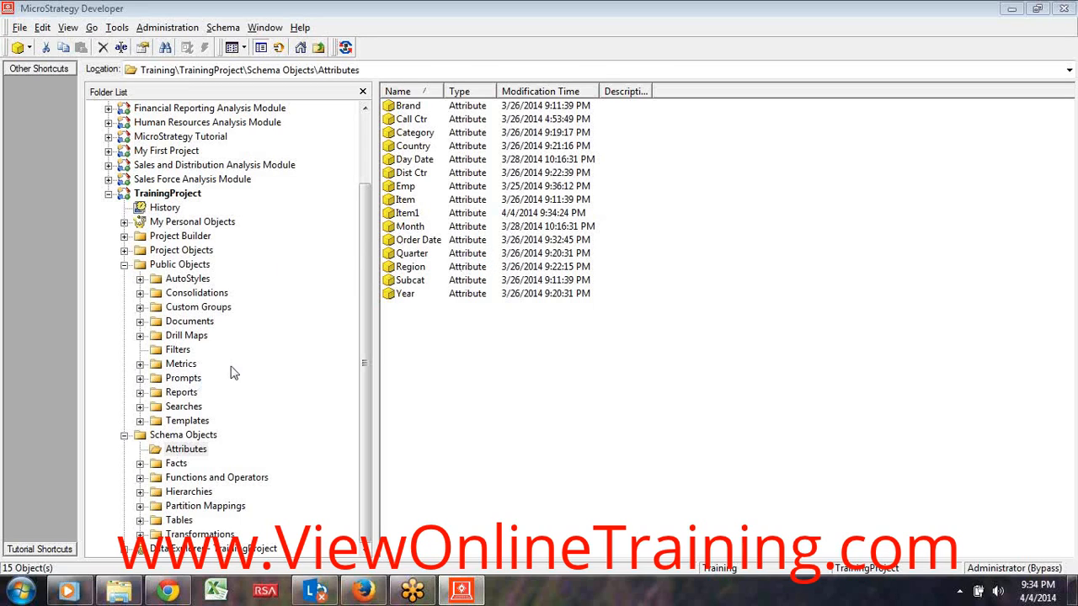
# Open the Item1 attribute for editing and add Brand as its parent attribute.
pyautogui.click(191, 394)
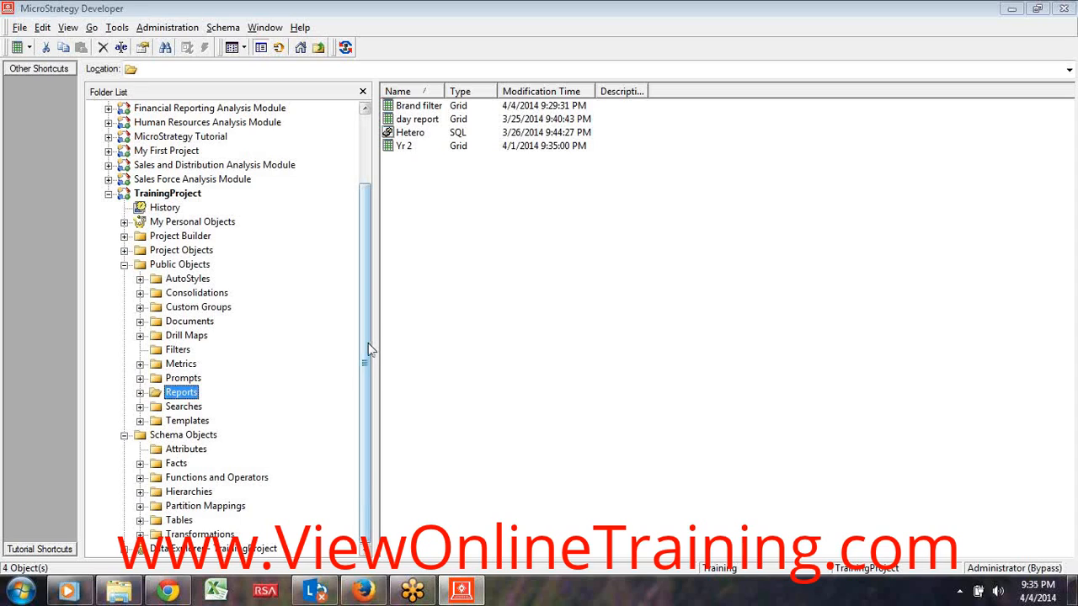
pyautogui.click(187, 450)
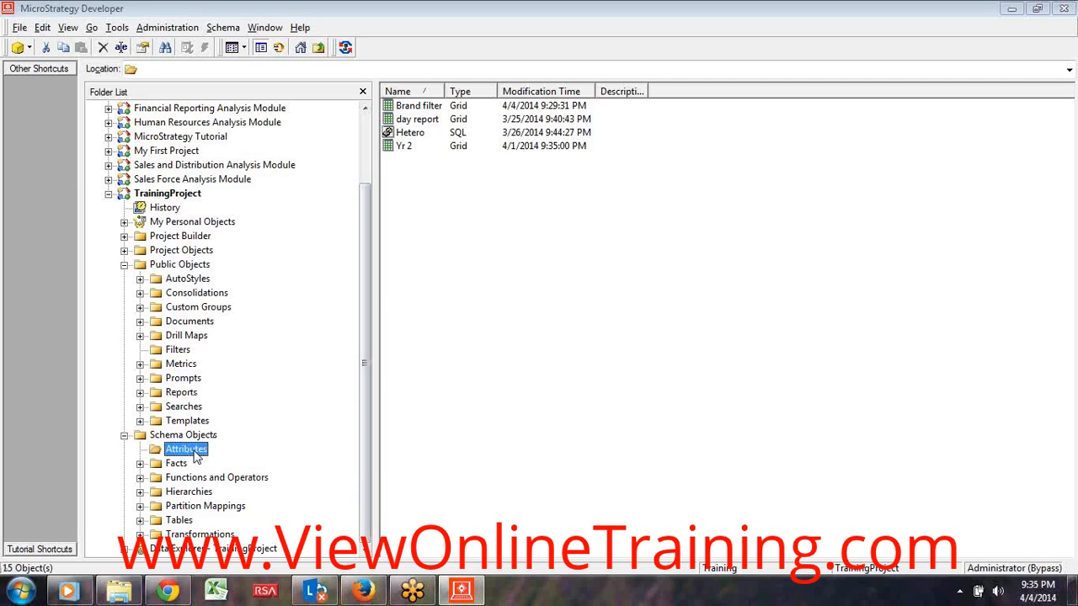
pyautogui.click(405, 215)
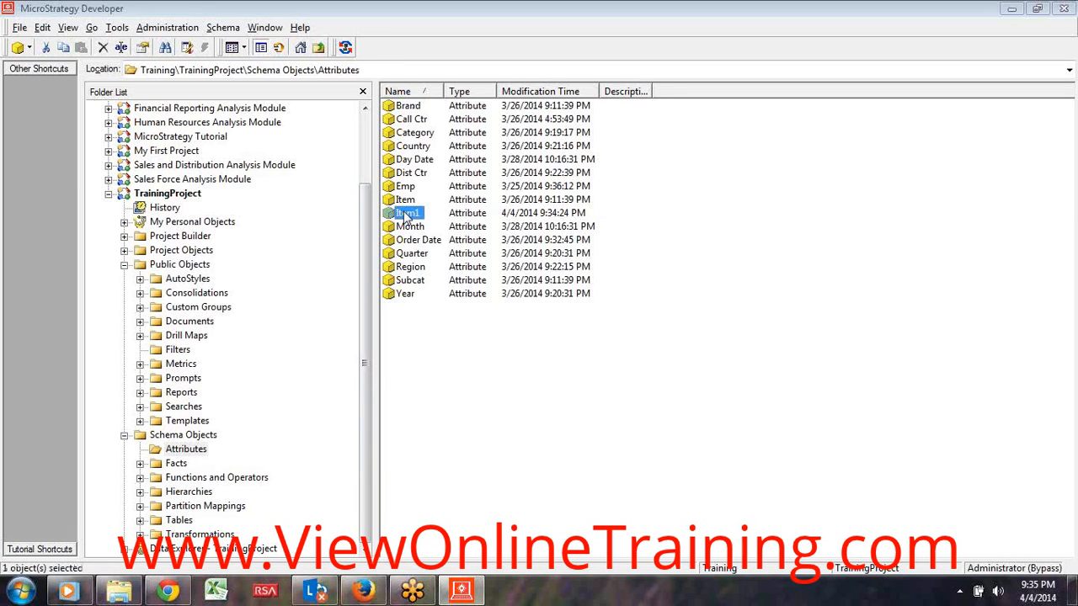
pyautogui.rightClick(405, 213)
pyautogui.click(434, 224)
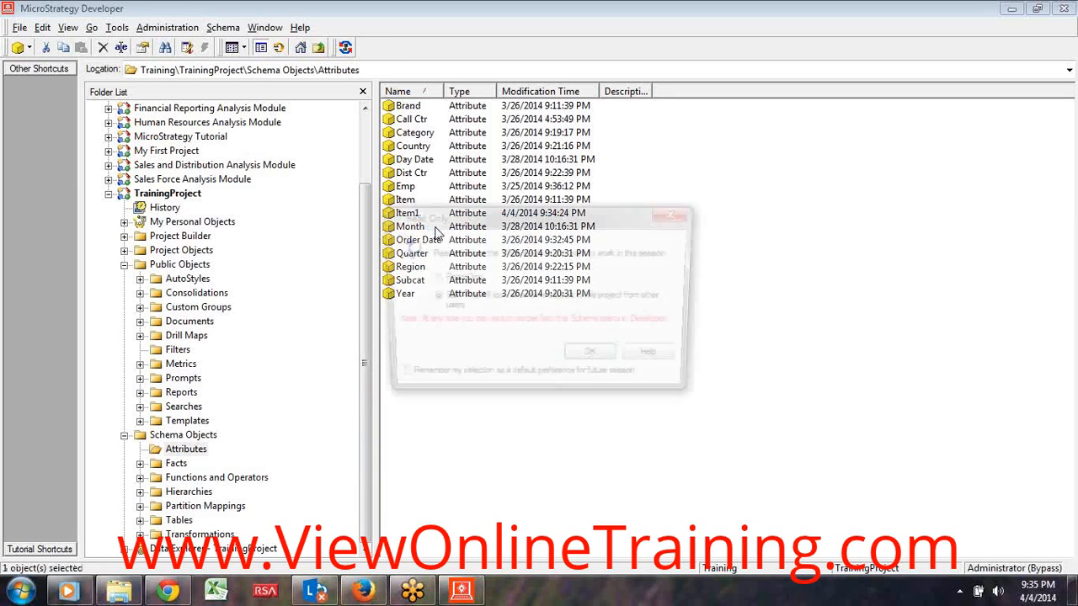
pyautogui.click(594, 358)
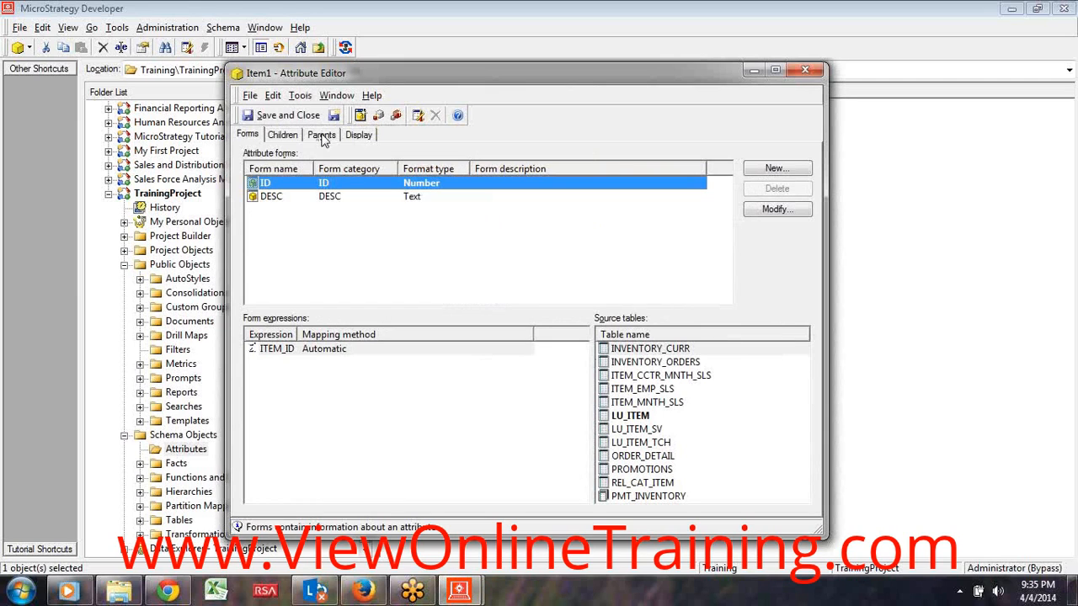
pyautogui.click(321, 134)
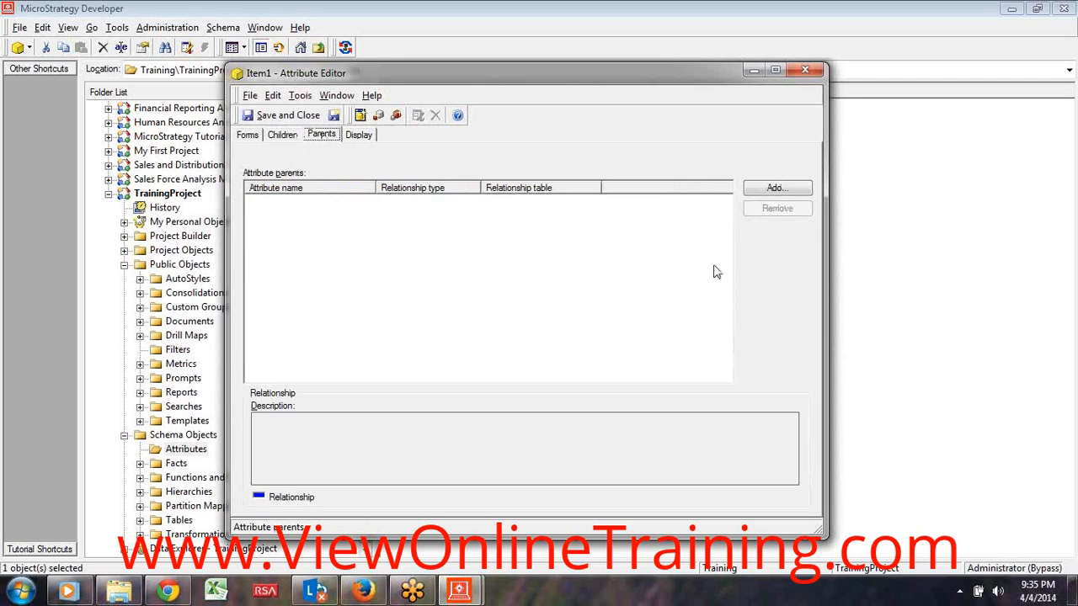
pyautogui.click(791, 191)
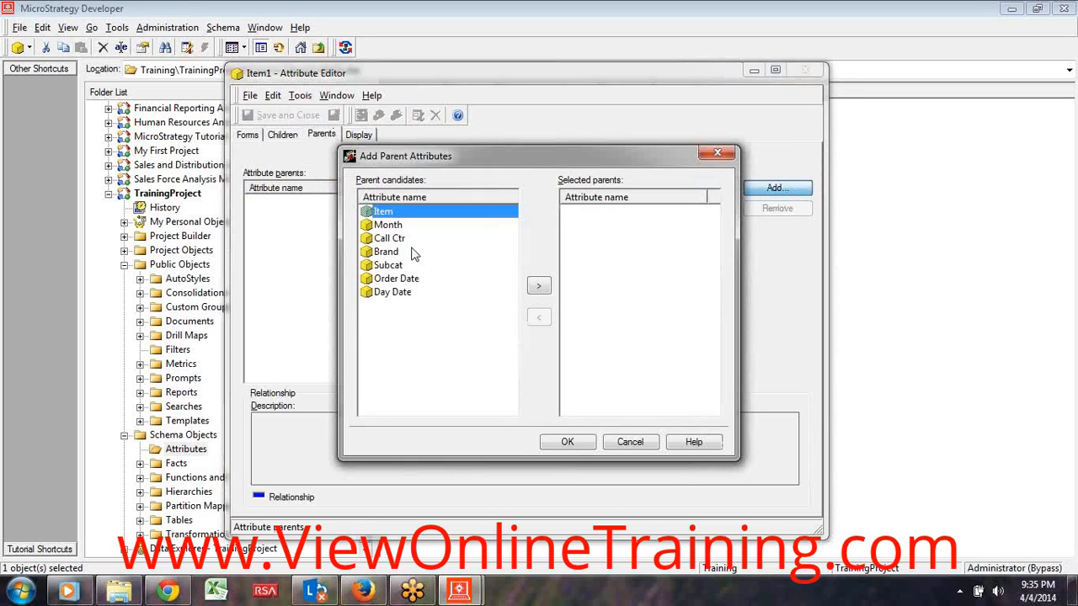
pyautogui.click(394, 252)
pyautogui.click(539, 286)
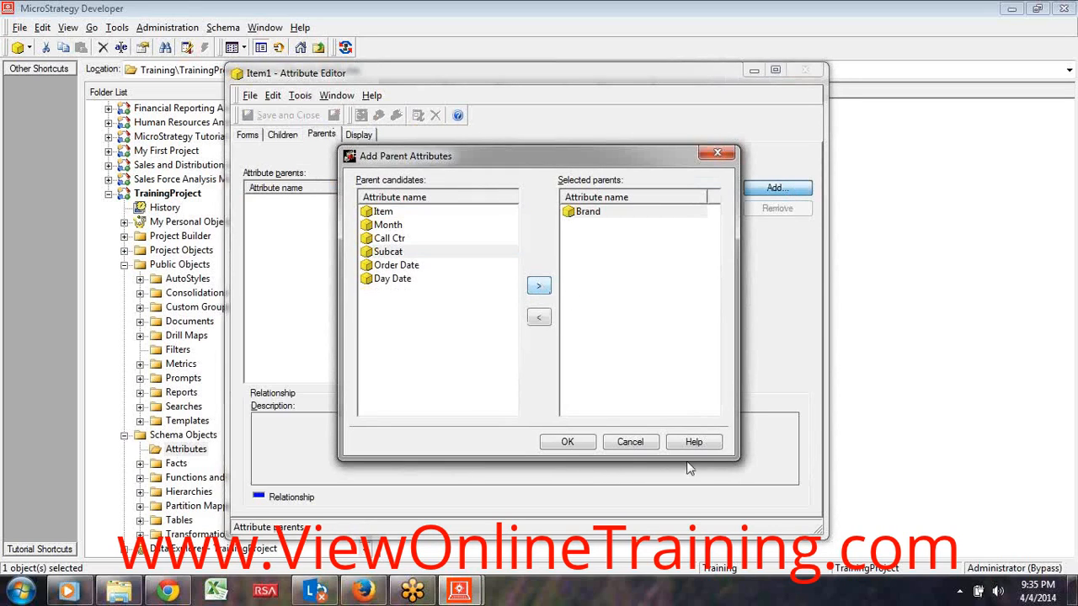
pyautogui.click(568, 442)
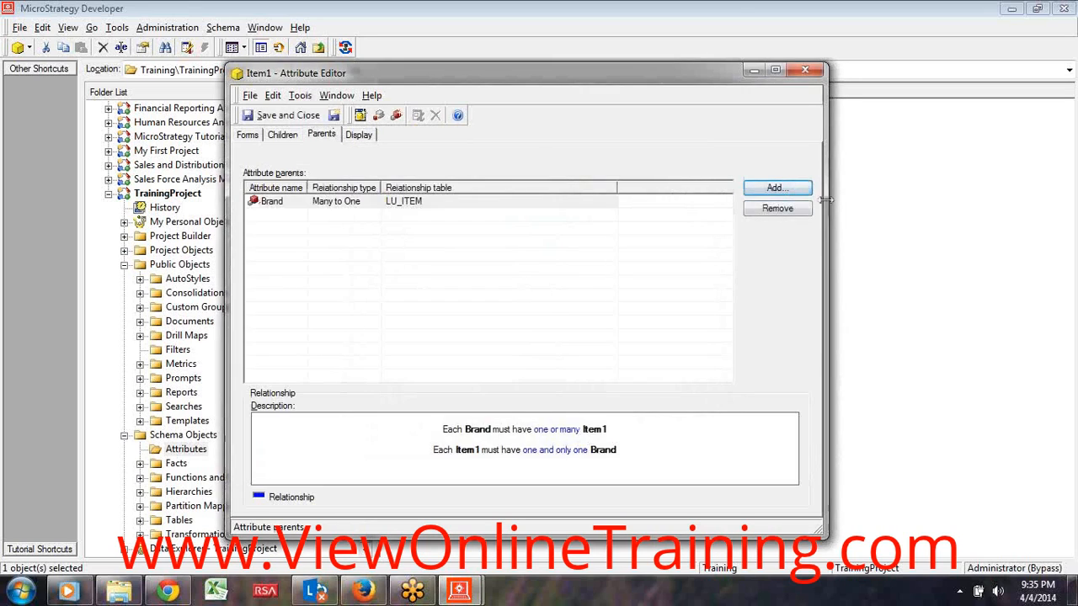
# Save and close the Item1 attribute, and update the project schema.
pyautogui.click(270, 117)
pyautogui.click(625, 388)
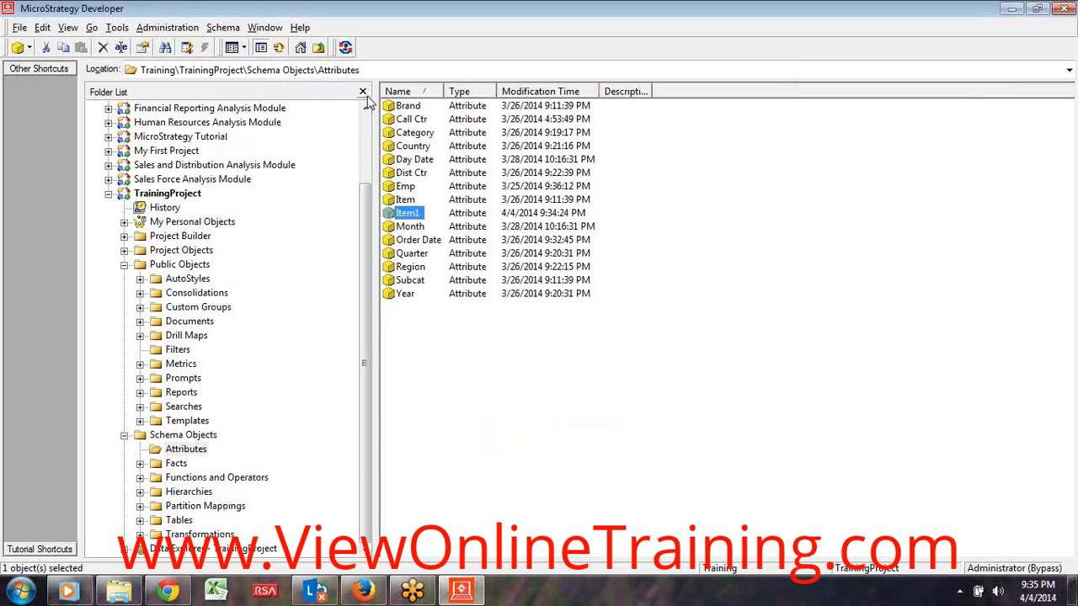
pyautogui.click(345, 47)
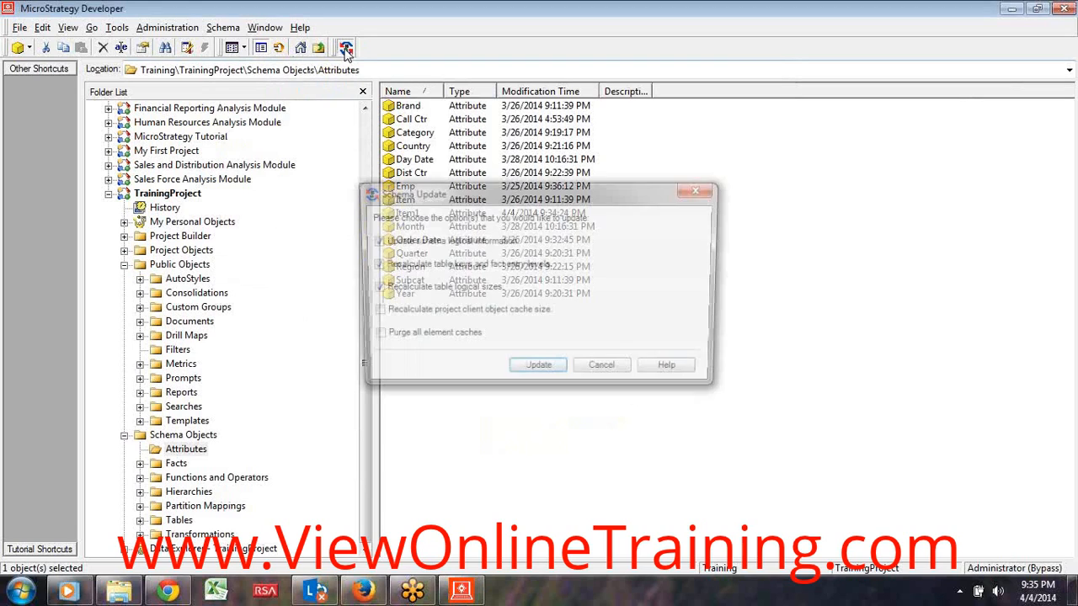
pyautogui.click(539, 372)
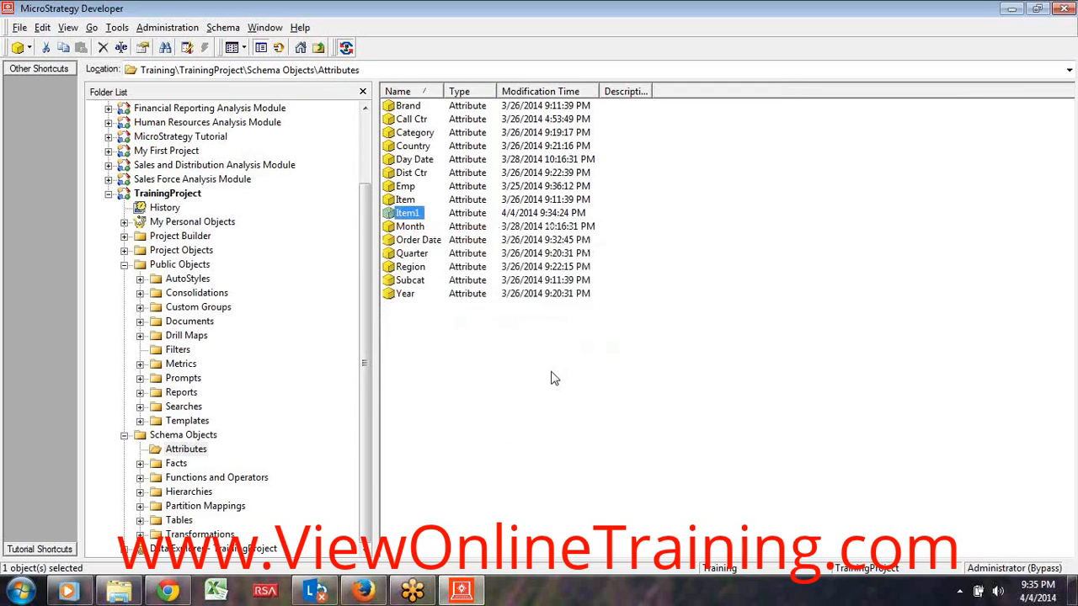
# Create a blank report in the Reports folder and add the Item1 attribute to its template.
pyautogui.click(183, 393)
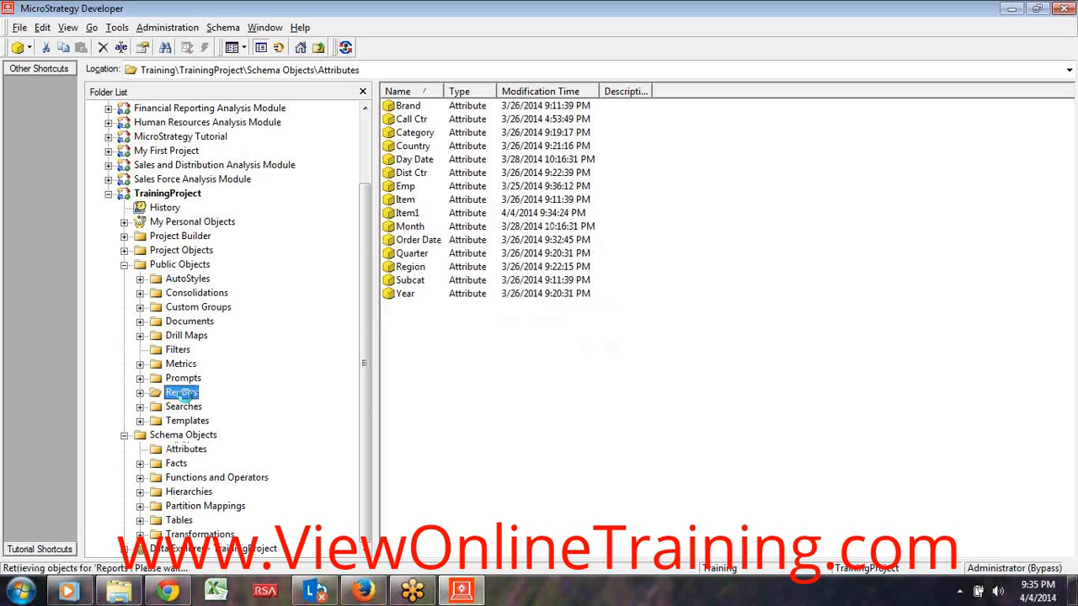
pyautogui.click(17, 47)
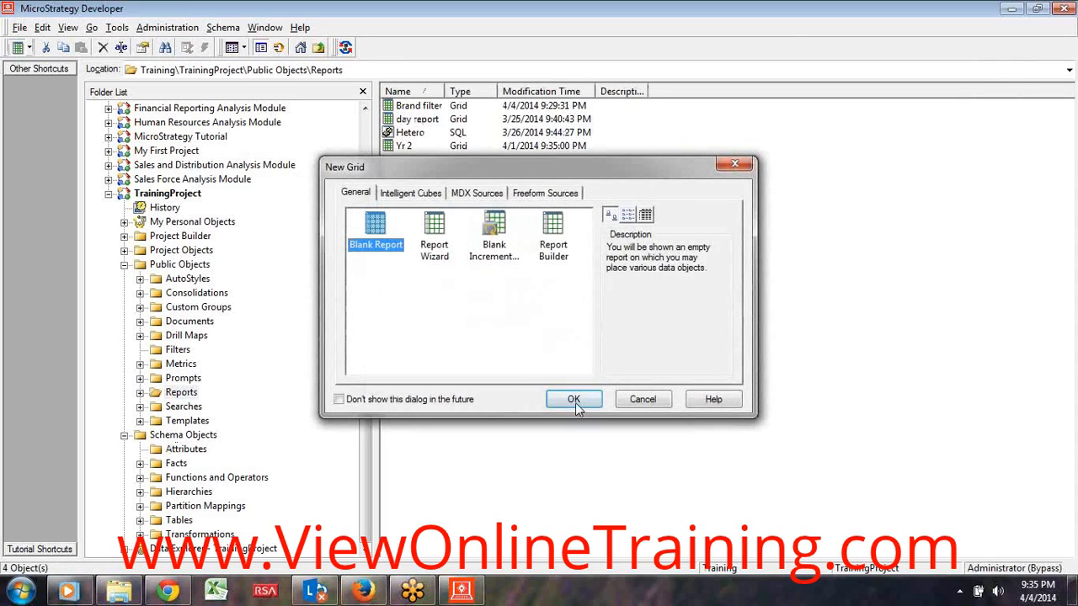
pyautogui.click(574, 400)
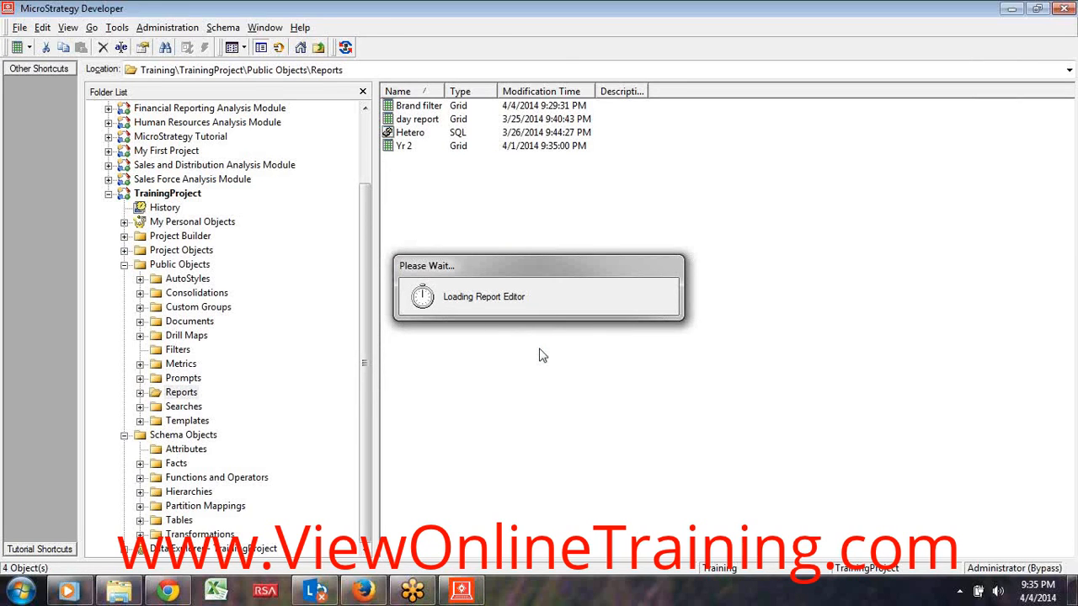
pyautogui.click(43, 292)
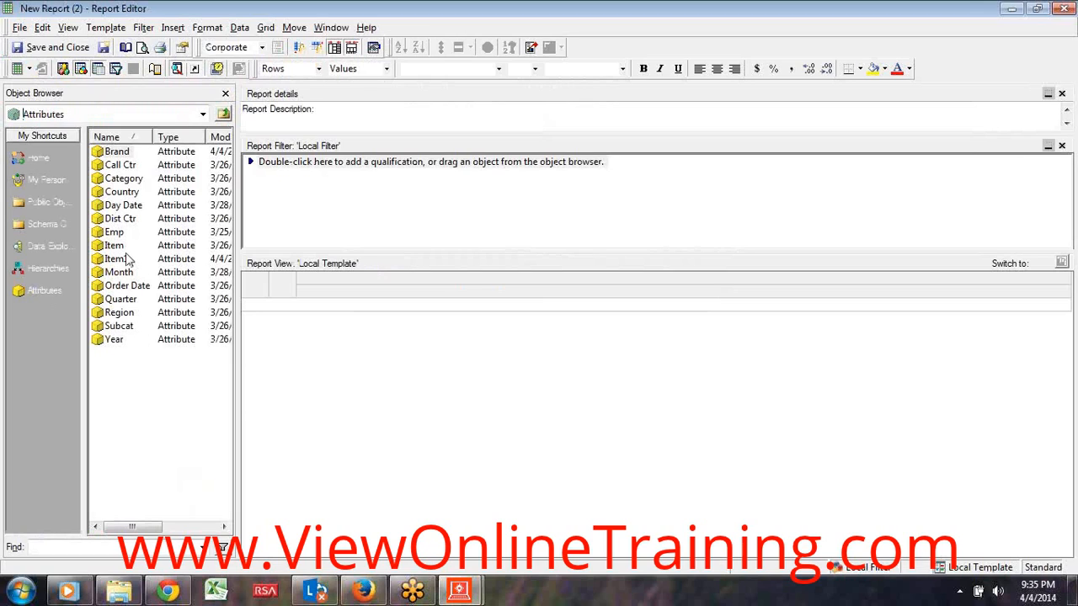
pyautogui.doubleClick(117, 259)
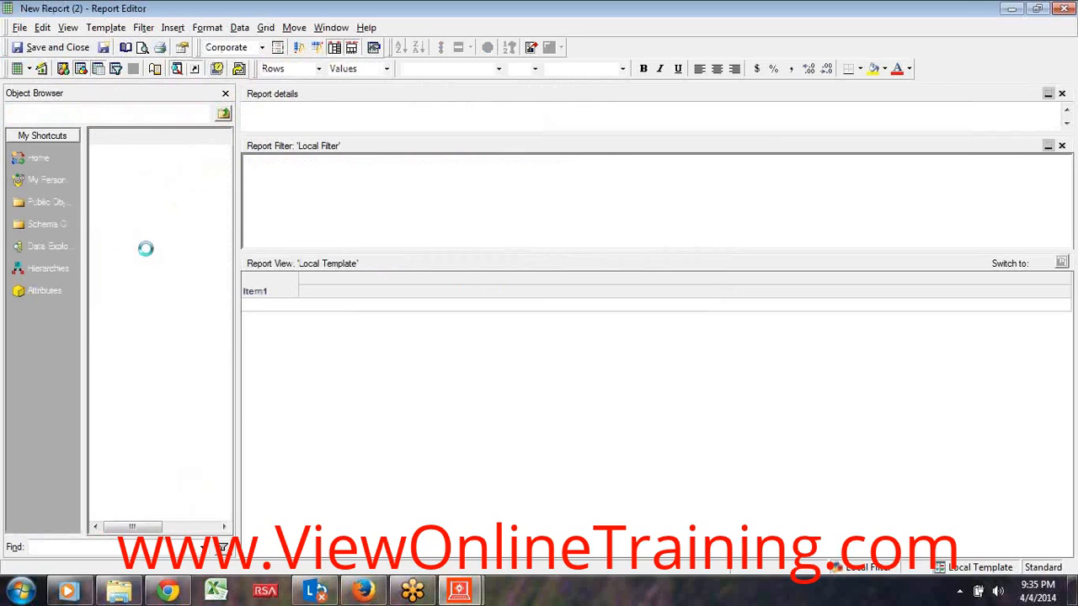
# Add the Cost metric from the public Metrics folder to the report and run it in Grid View.
pyautogui.click(37, 205)
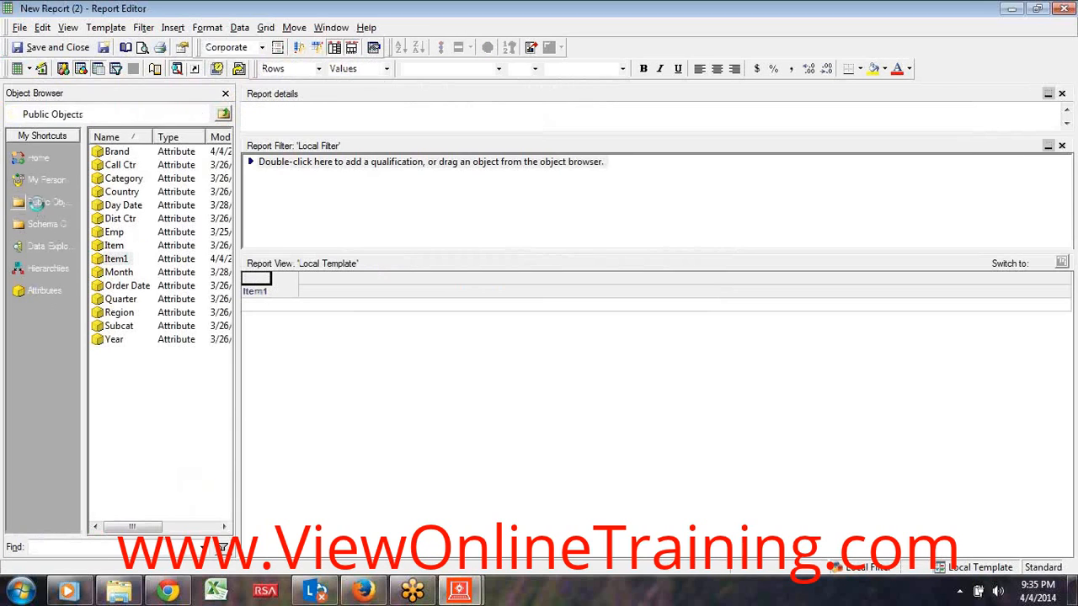
pyautogui.doubleClick(120, 233)
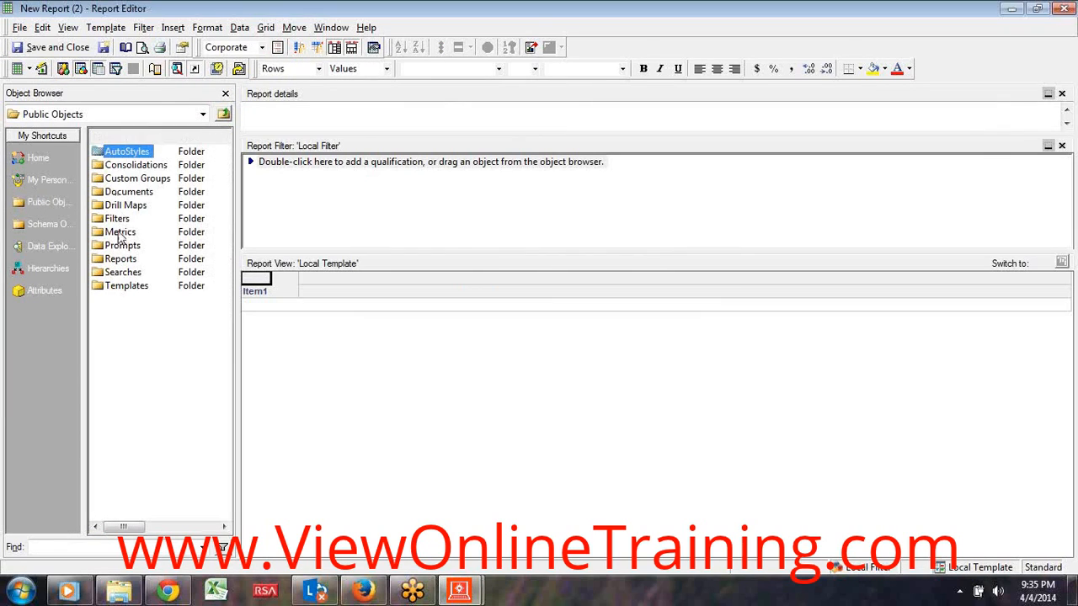
pyautogui.doubleClick(115, 165)
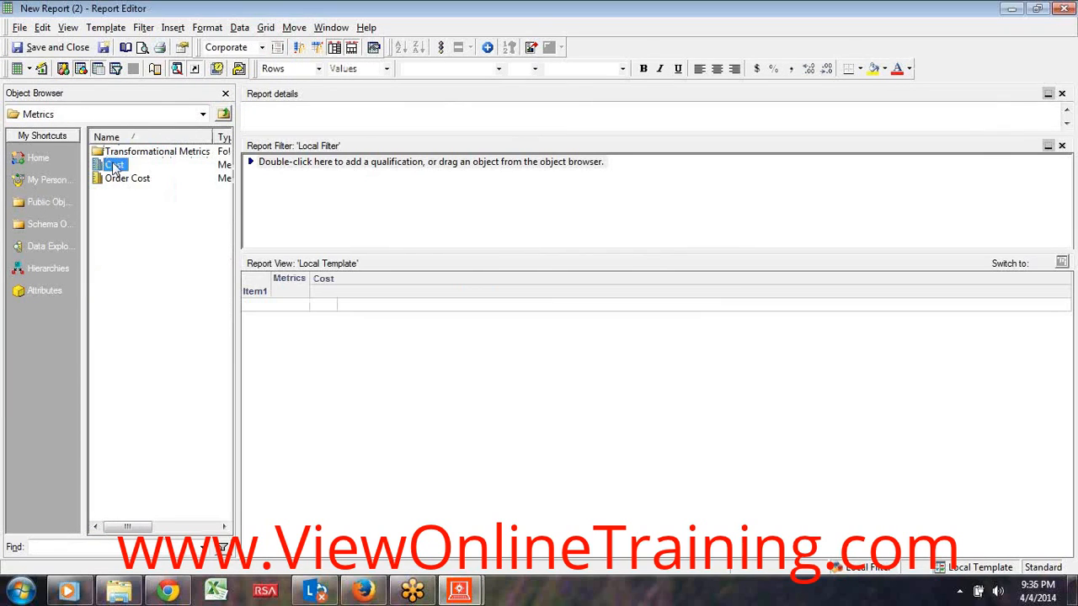
pyautogui.click(29, 68)
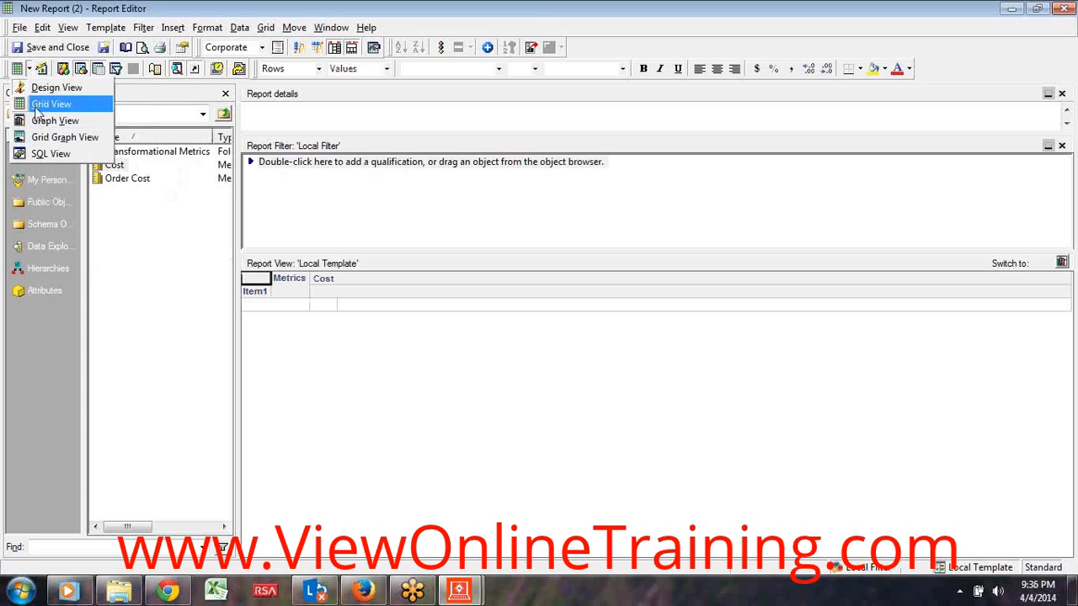
pyautogui.click(39, 103)
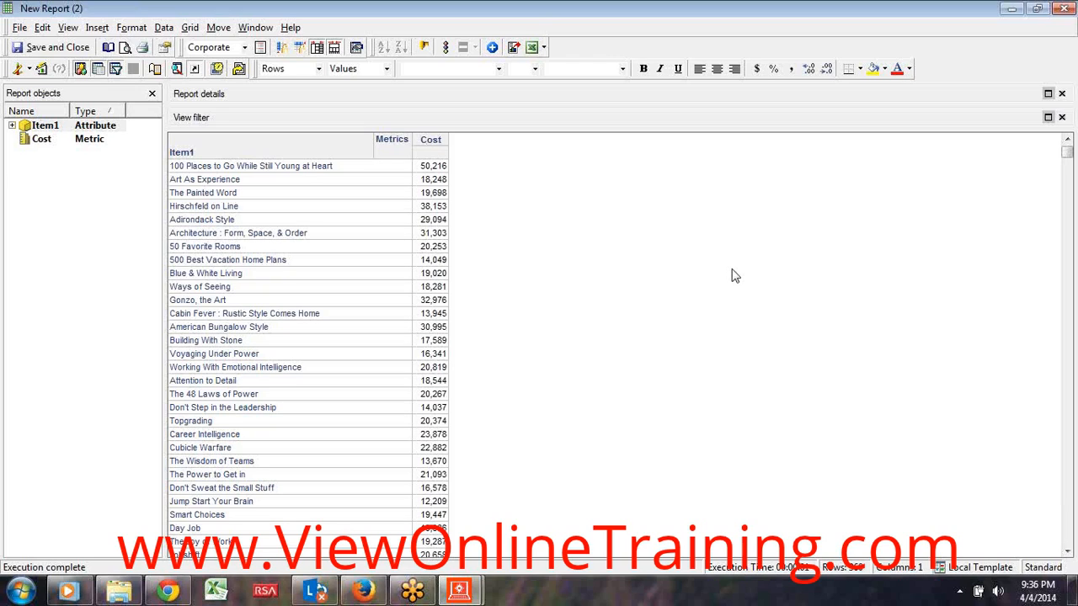
# Save and close the report as Item-cost in the Reports folder, and widen the Name column of the object list.
pyautogui.click(49, 48)
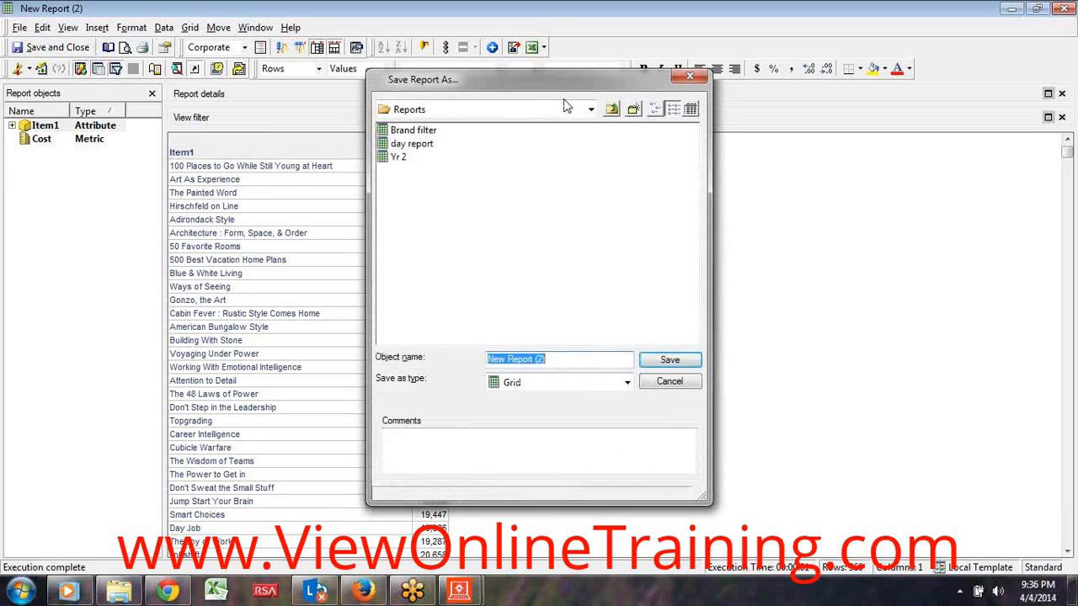
pyautogui.moveTo(549, 88); pyautogui.dragTo(692, 117)
pyautogui.press('BackSpace')
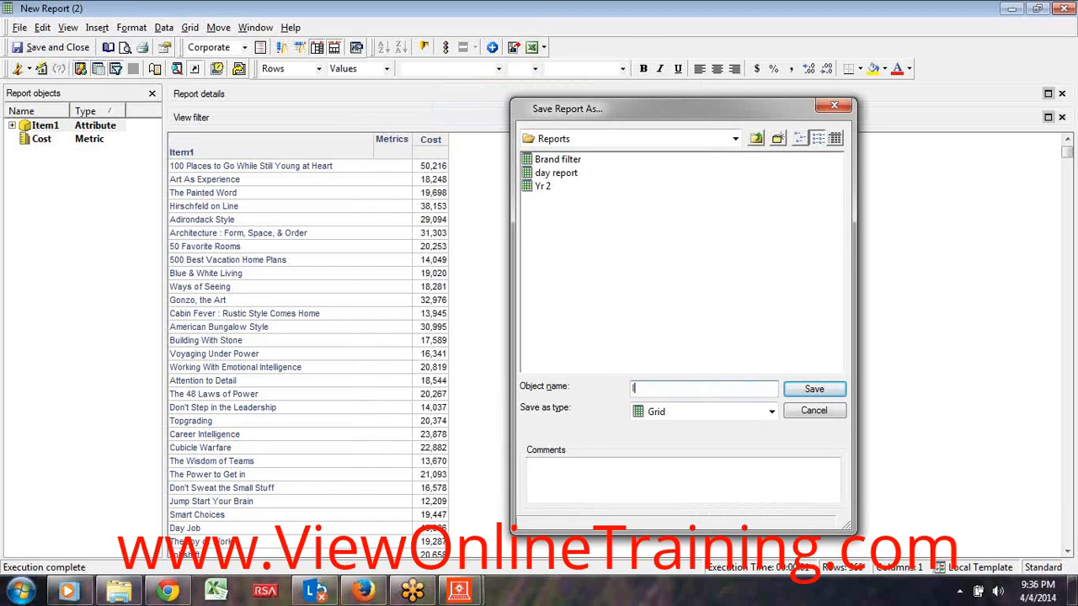
pyautogui.write('Item-cost')
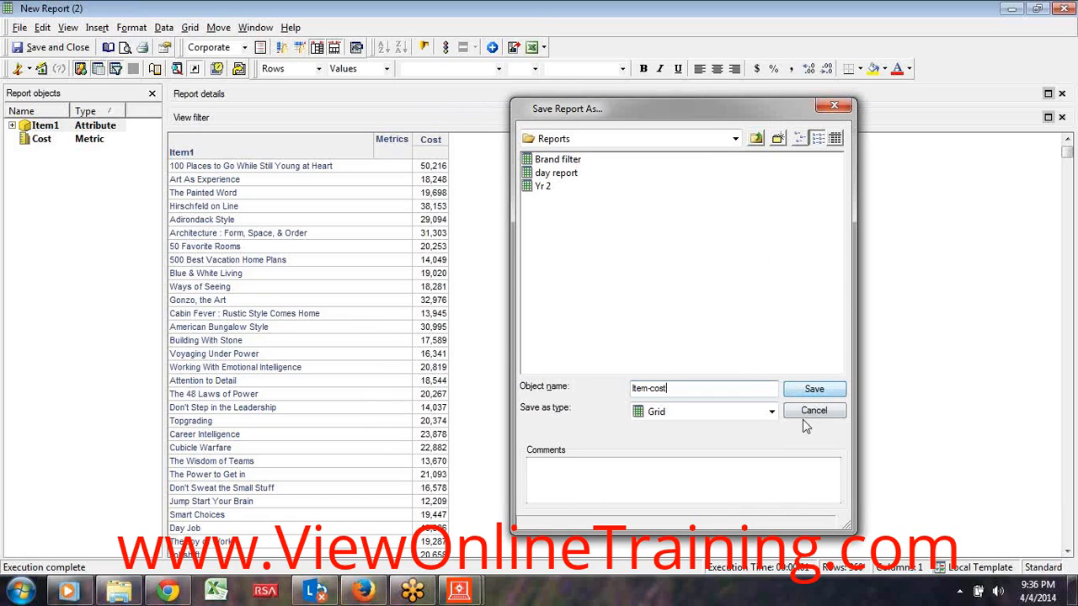
pyautogui.click(814, 394)
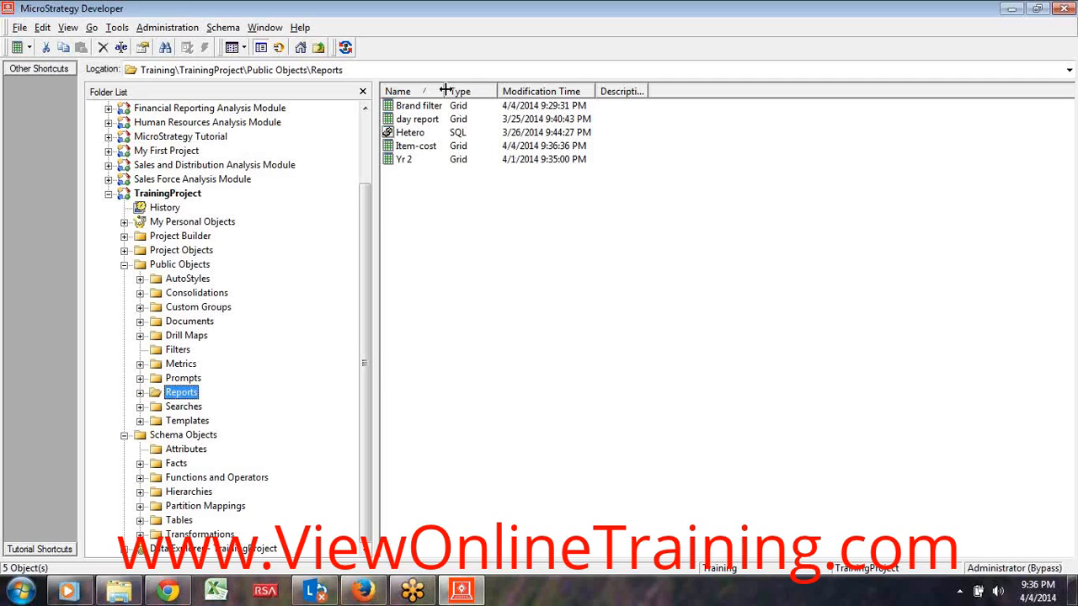
pyautogui.moveTo(446, 91); pyautogui.dragTo(459, 90)
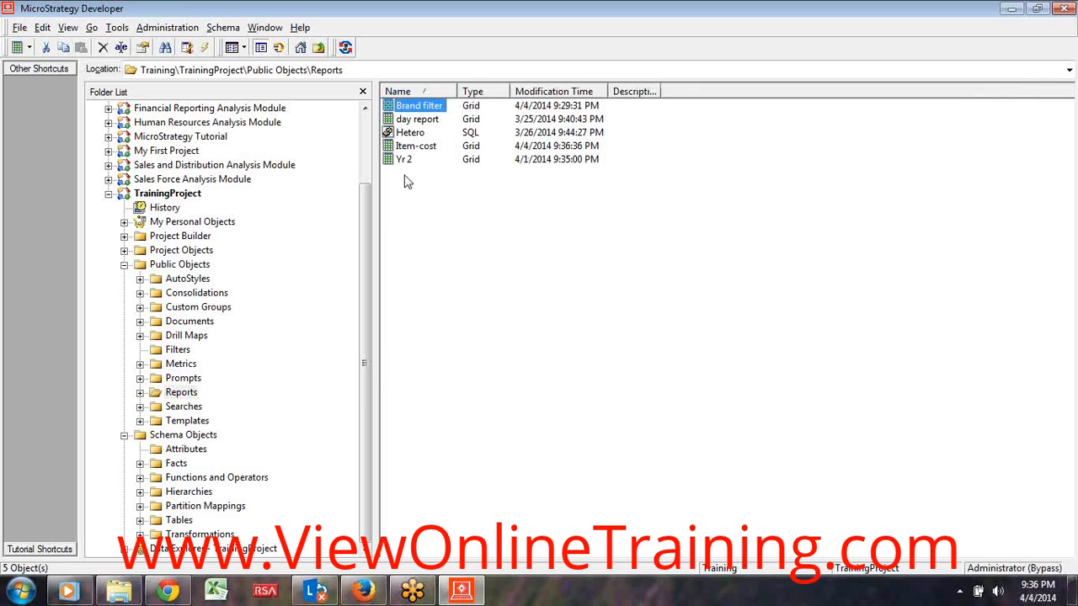
# Start a new empty filter in the public Filters folder.
pyautogui.click(175, 350)
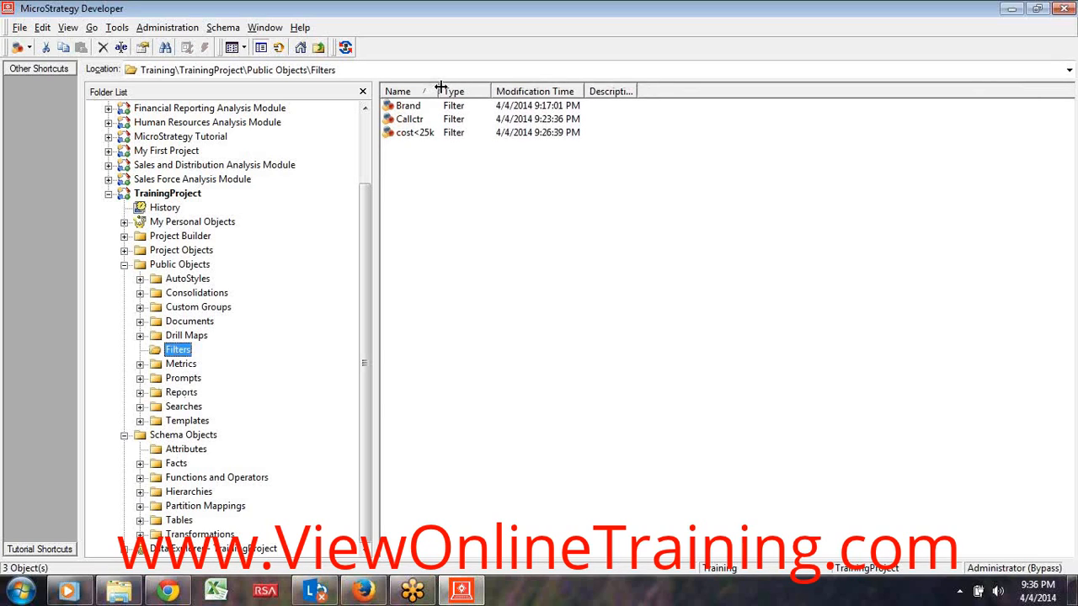
pyautogui.moveTo(441, 87); pyautogui.dragTo(455, 88)
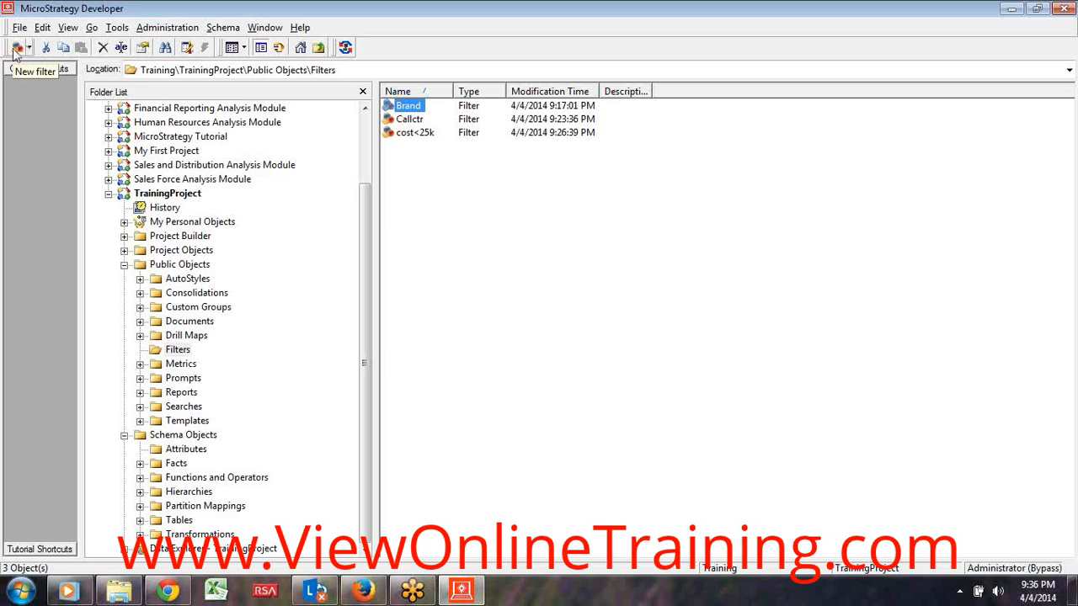
pyautogui.click(15, 49)
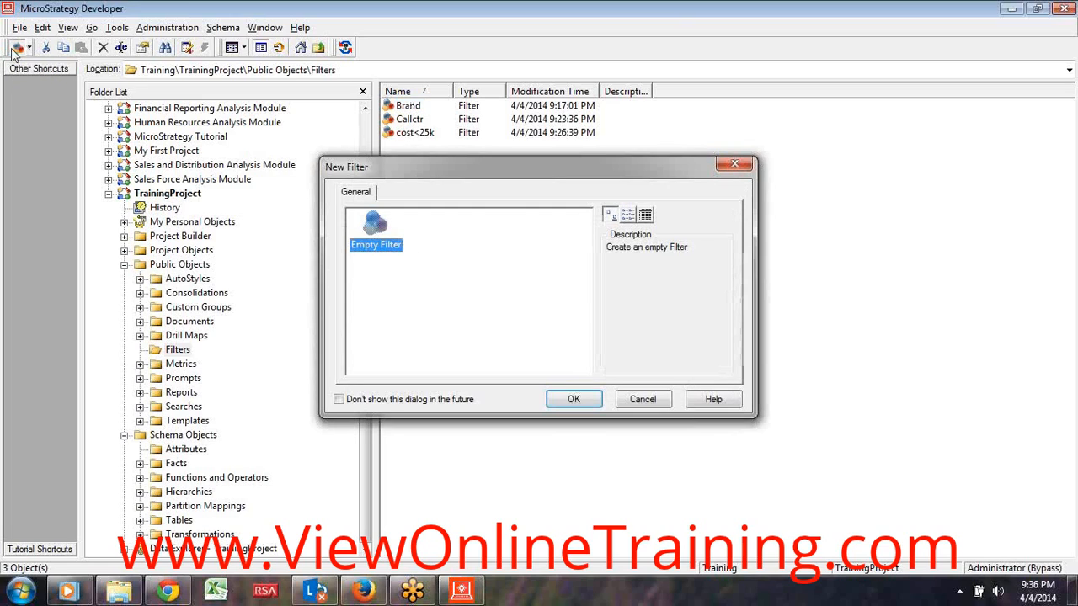
pyautogui.moveTo(541, 166); pyautogui.dragTo(661, 195)
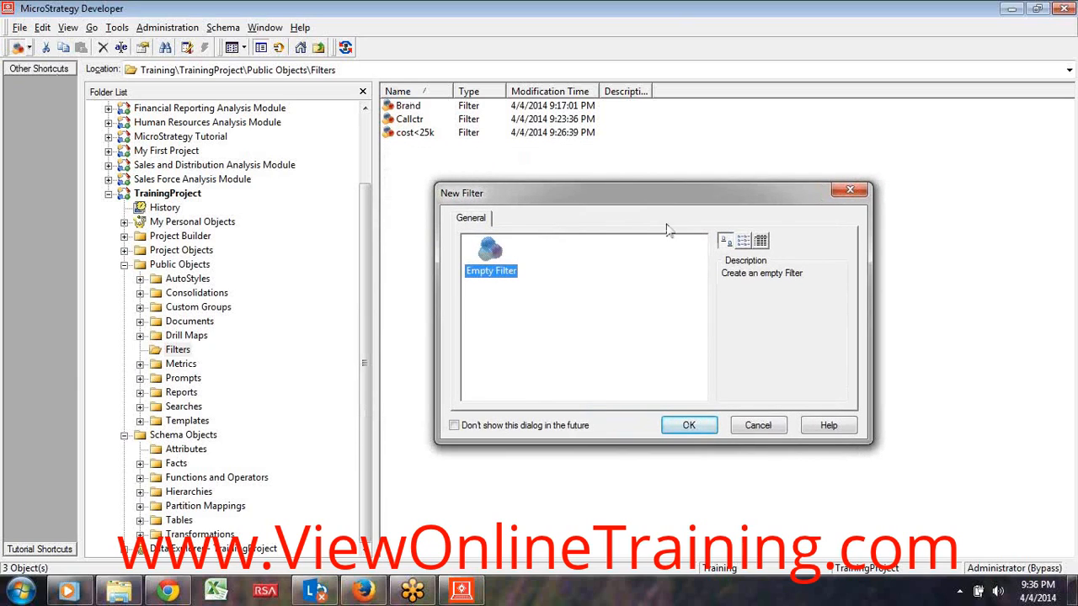
pyautogui.click(689, 423)
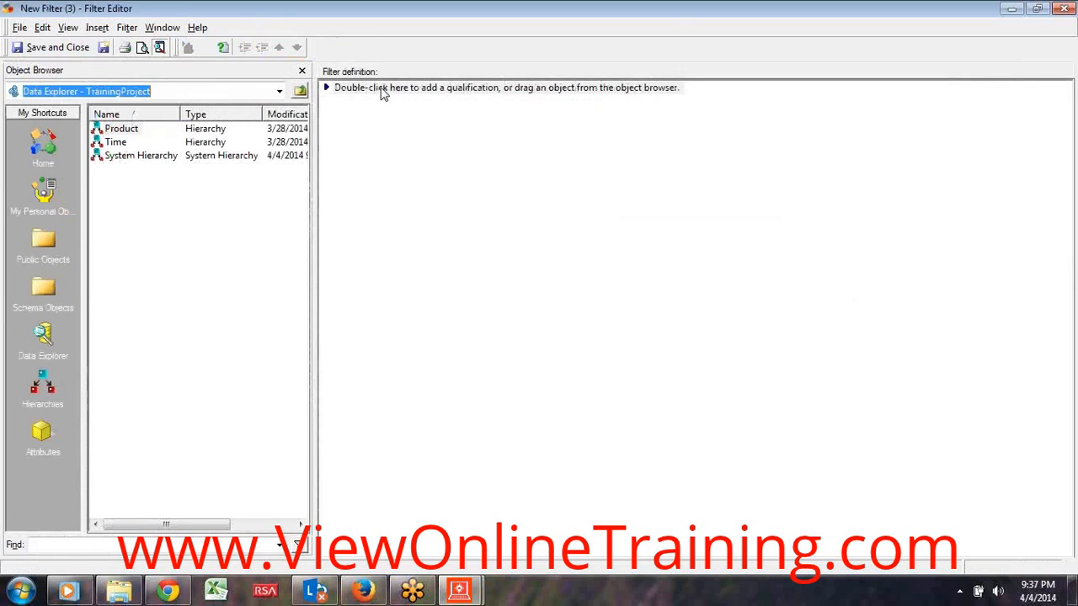
# Add a report shortcut qualification to the filter that points to the Brand filter report.
pyautogui.doubleClick(379, 88)
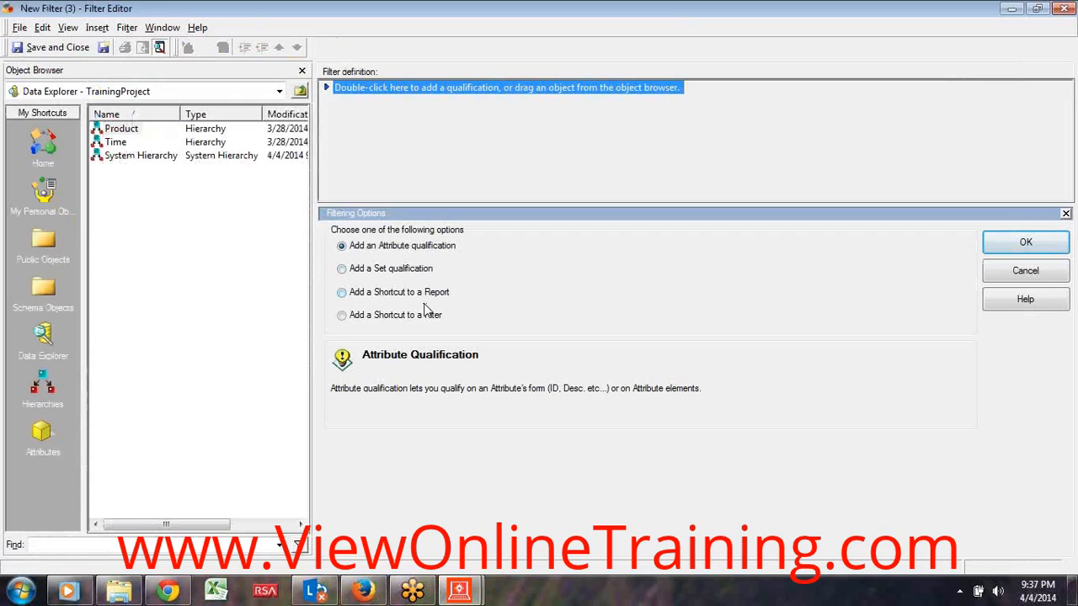
pyautogui.click(342, 293)
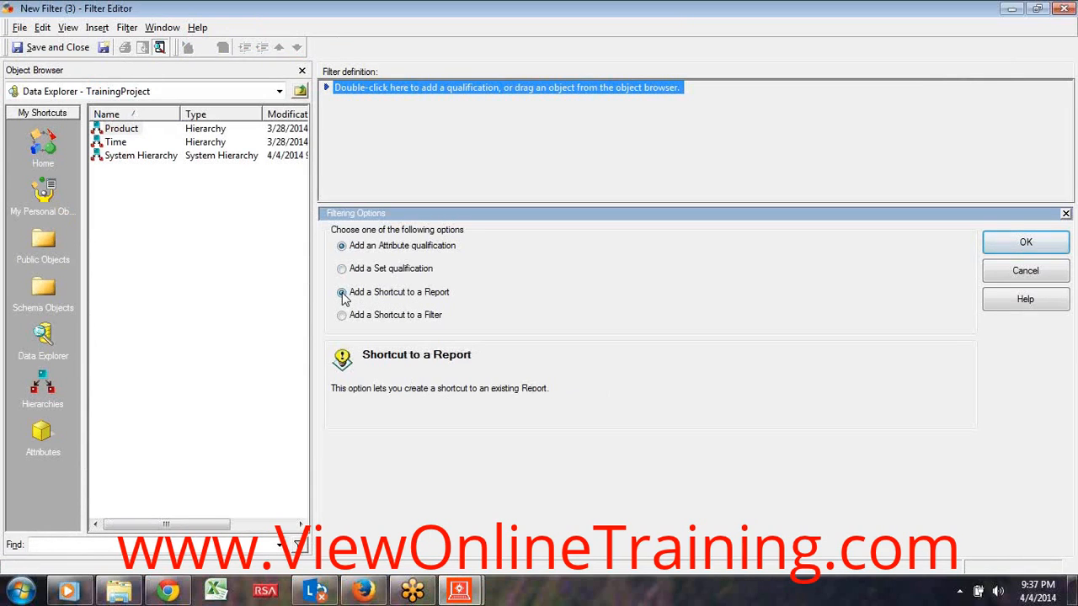
pyautogui.click(1030, 251)
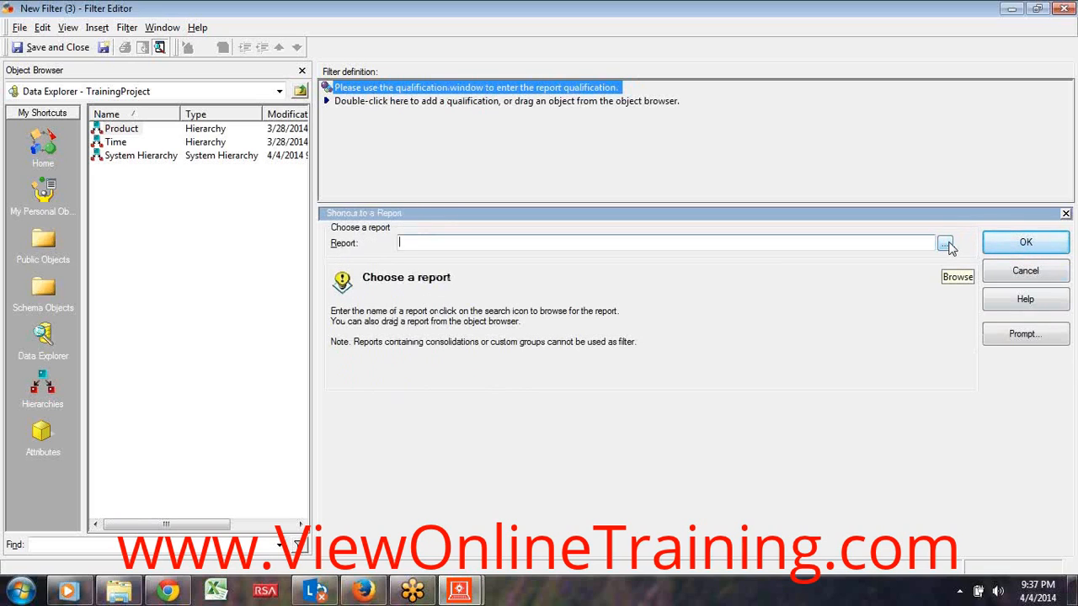
pyautogui.click(946, 243)
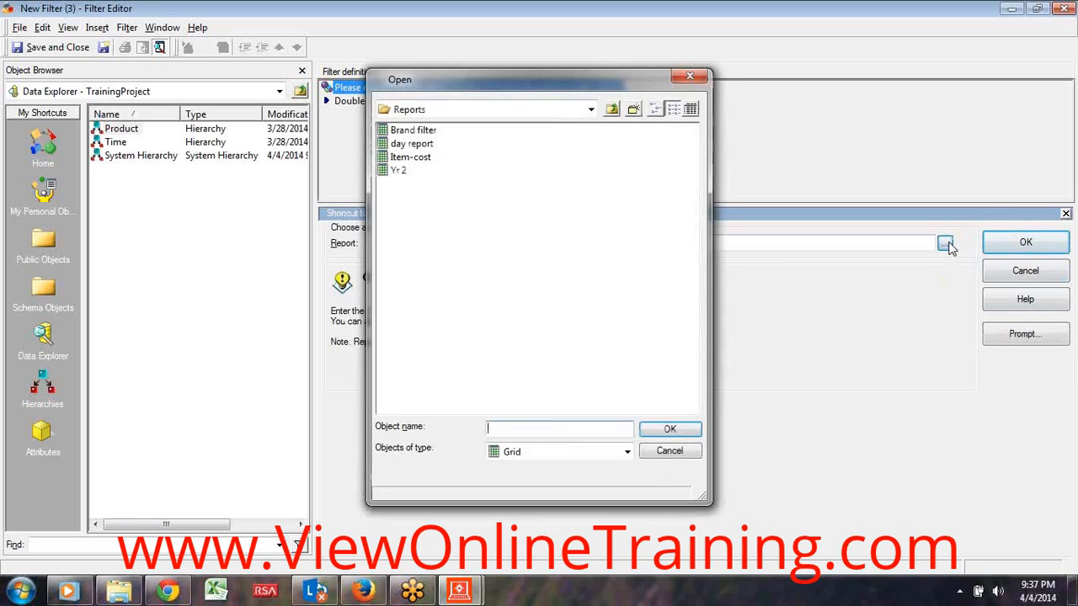
pyautogui.click(421, 158)
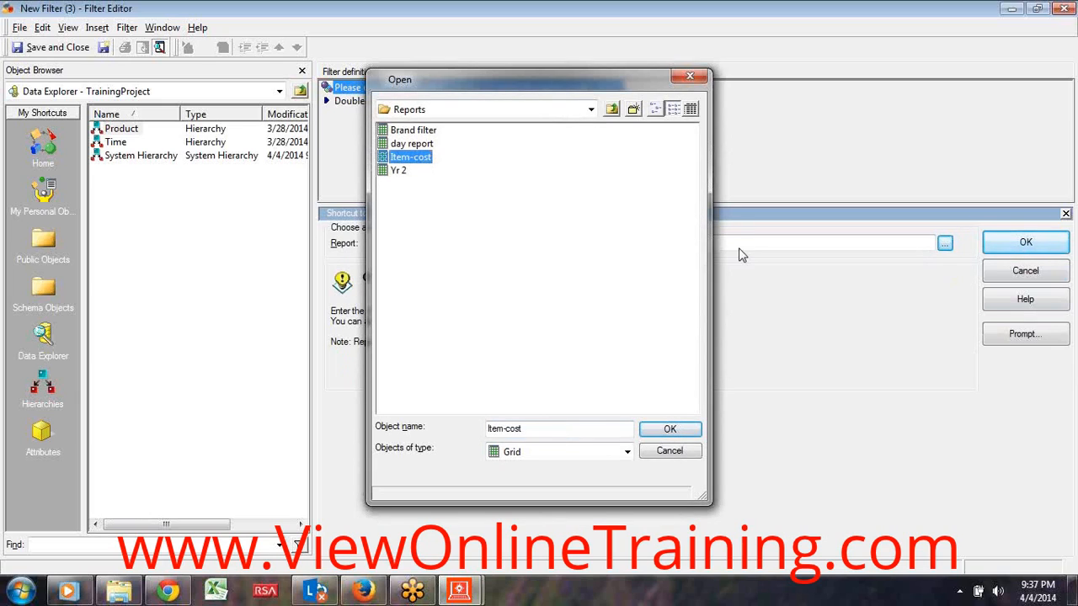
pyautogui.click(417, 132)
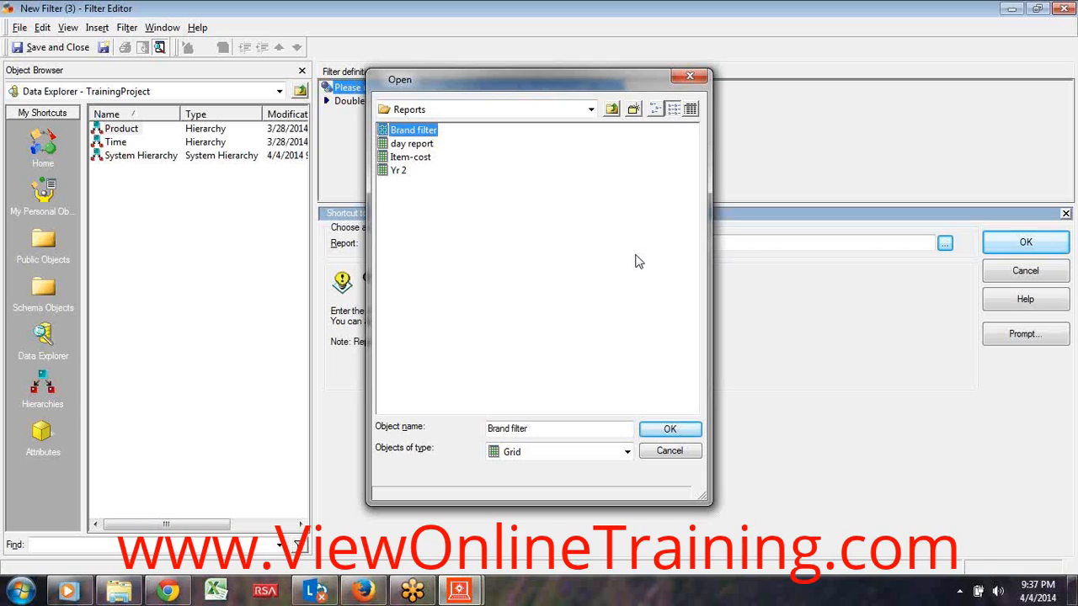
pyautogui.click(669, 430)
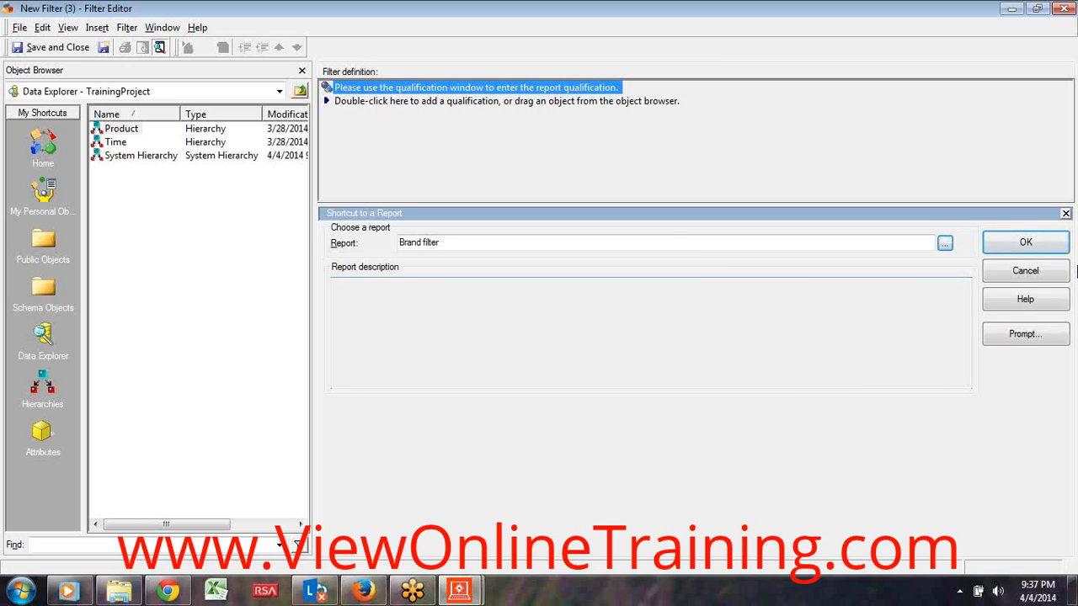
pyautogui.click(1027, 243)
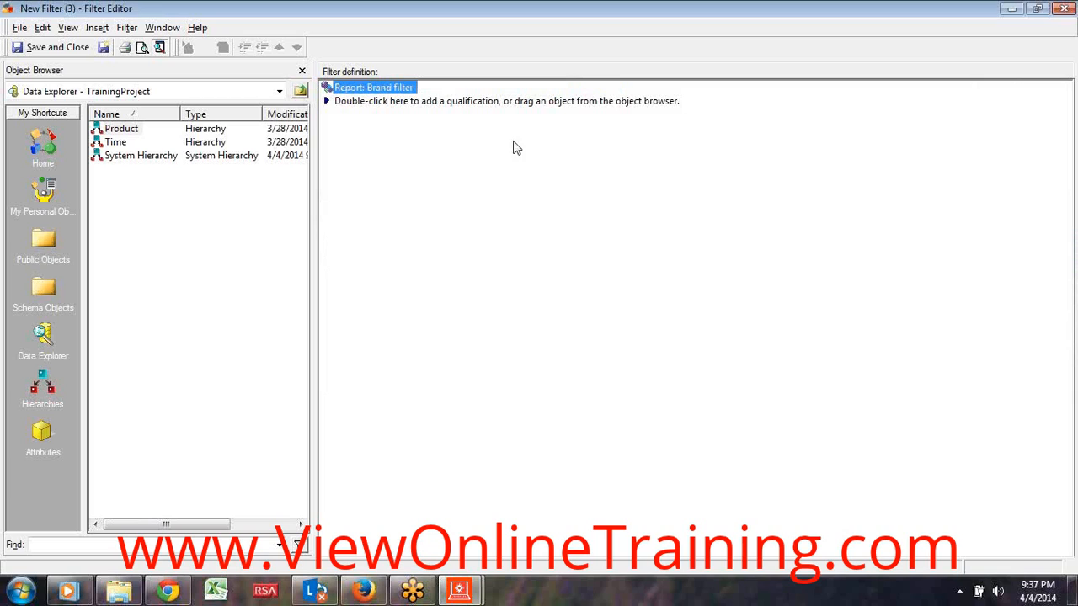
# Save and close the filter as ReportFilter in the Filters folder.
pyautogui.click(48, 51)
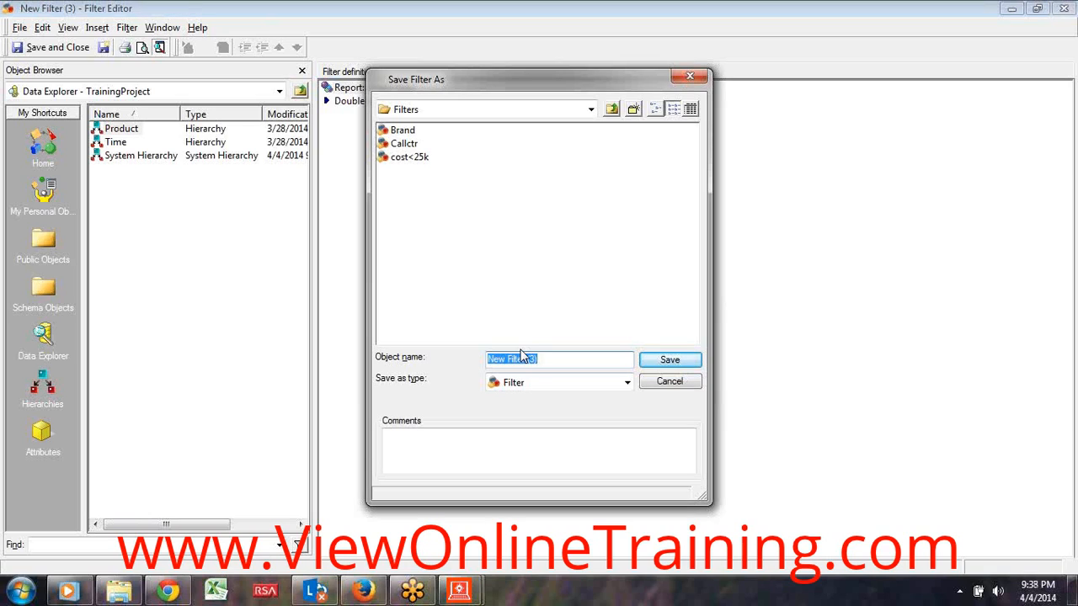
pyautogui.write('rport')
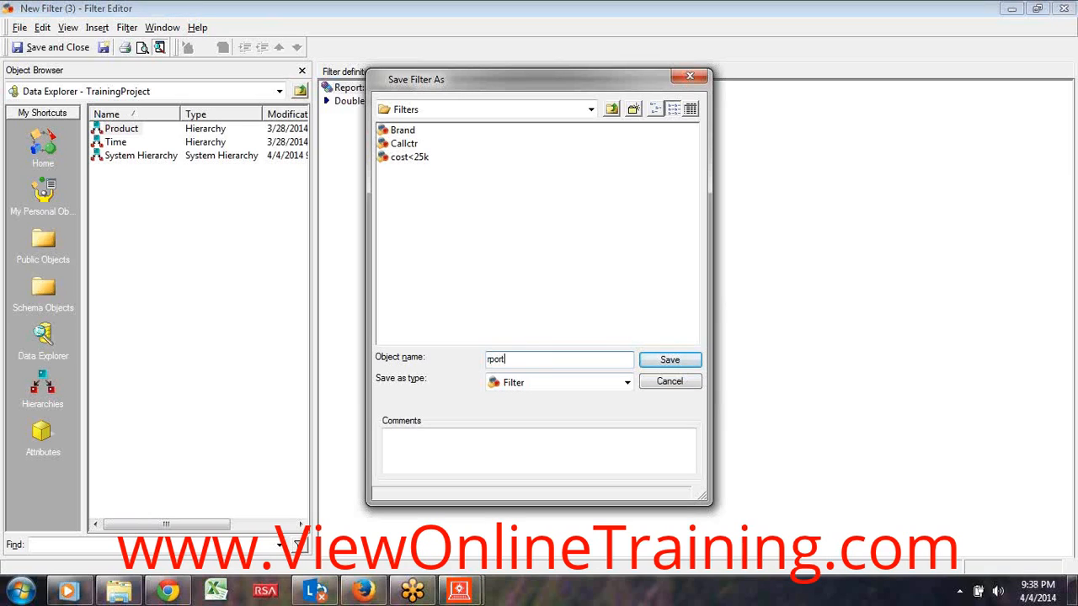
pyautogui.press('BackSpace')
pyautogui.press('BackSpace')
pyautogui.press('BackSpace')
pyautogui.press('BackSpace')
pyautogui.press('BackSpace')
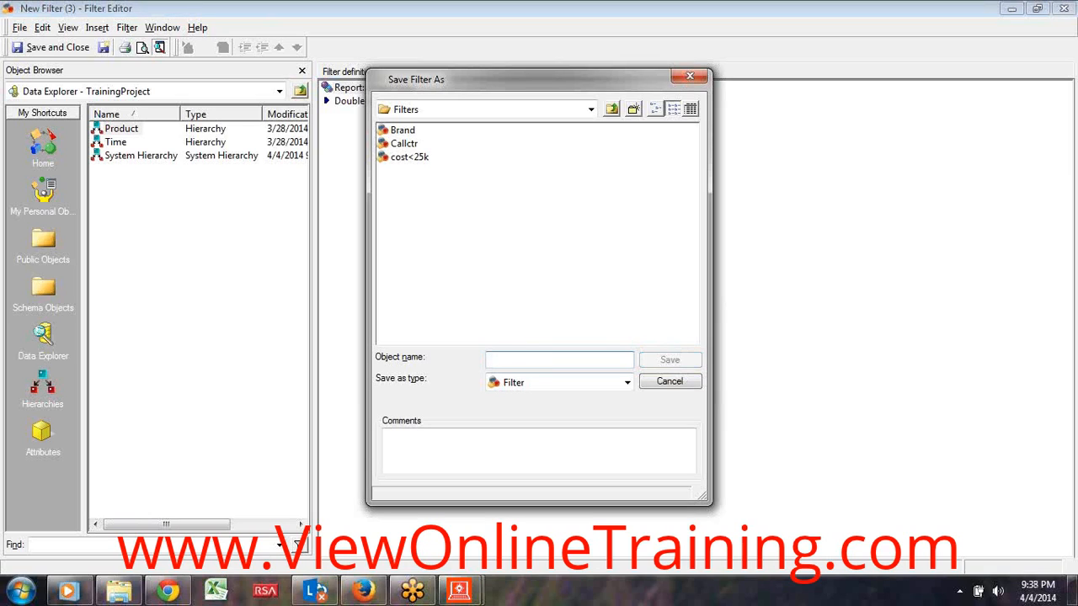
pyautogui.write('Repor')
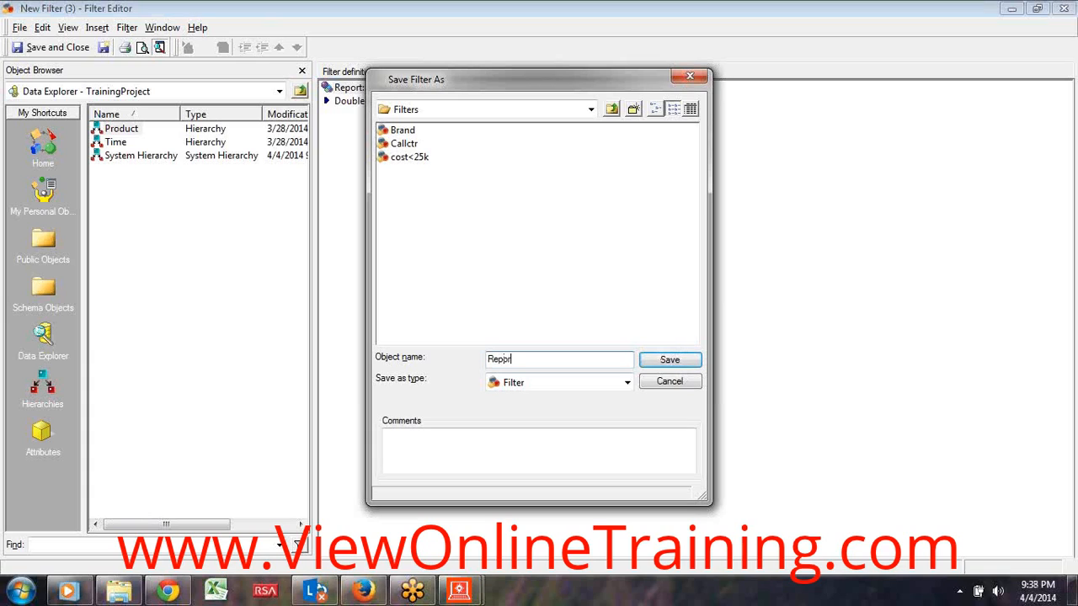
pyautogui.write('tFilter')
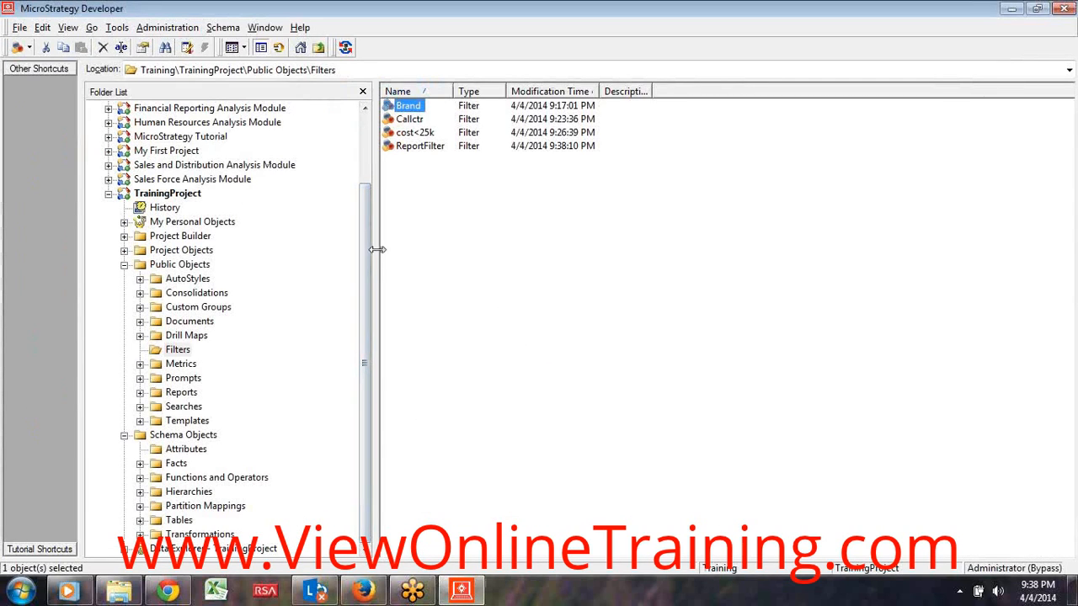
pyautogui.moveTo(374, 243); pyautogui.dragTo(380, 247)
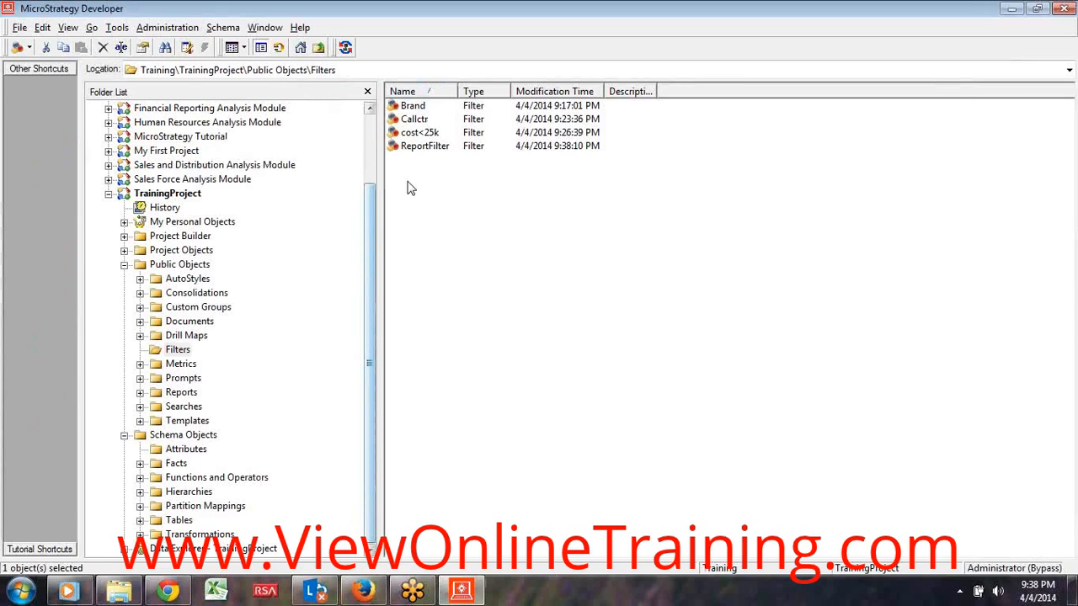
# Open the Item-cost report from the public Reports folder and switch it to Design View.
pyautogui.click(182, 393)
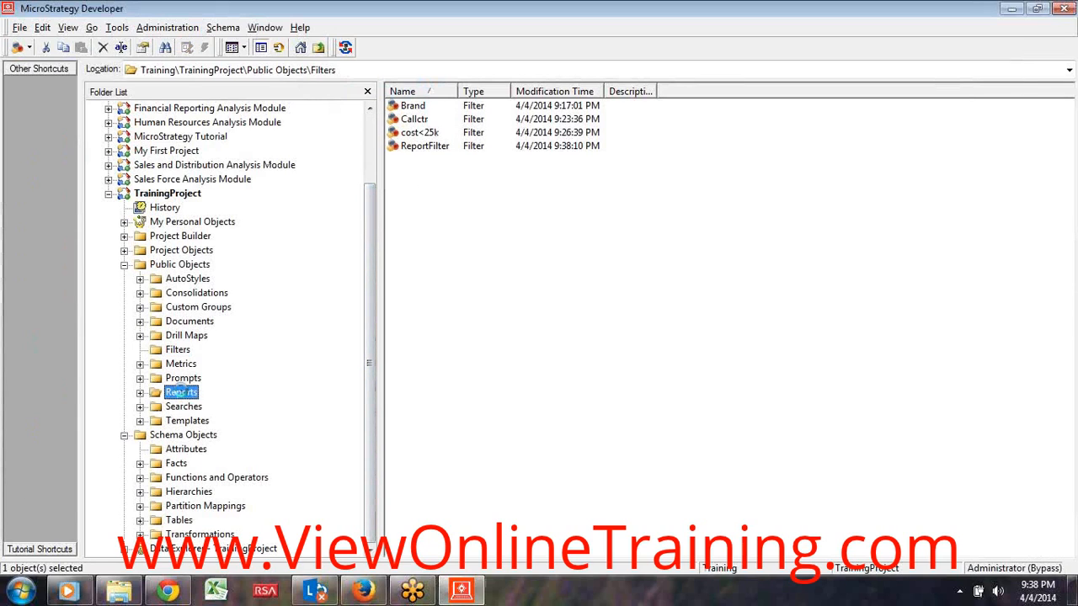
pyautogui.moveTo(450, 91); pyautogui.dragTo(475, 91)
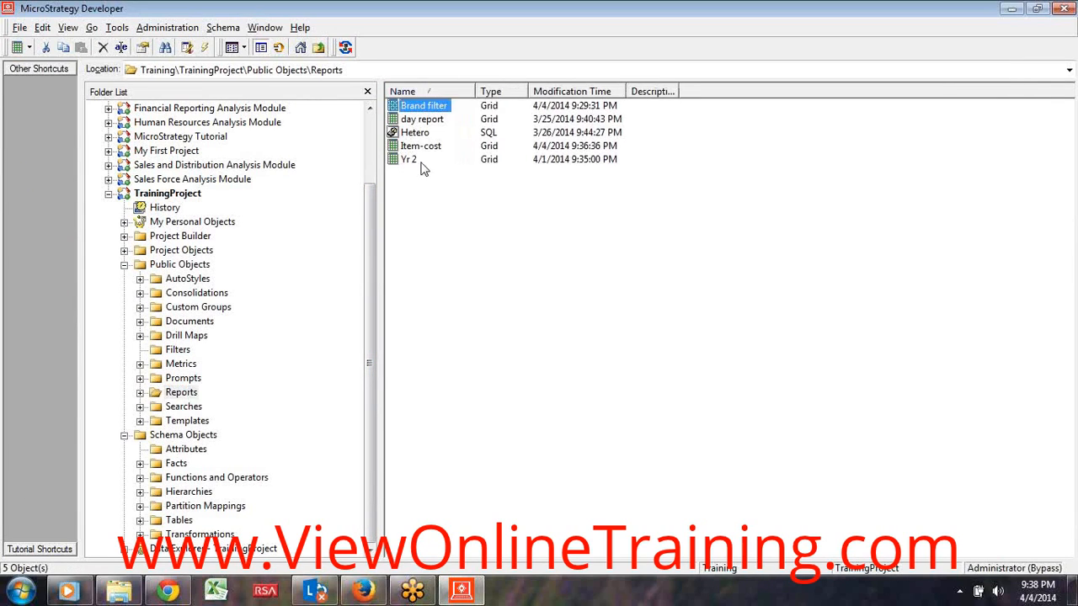
pyautogui.click(421, 145)
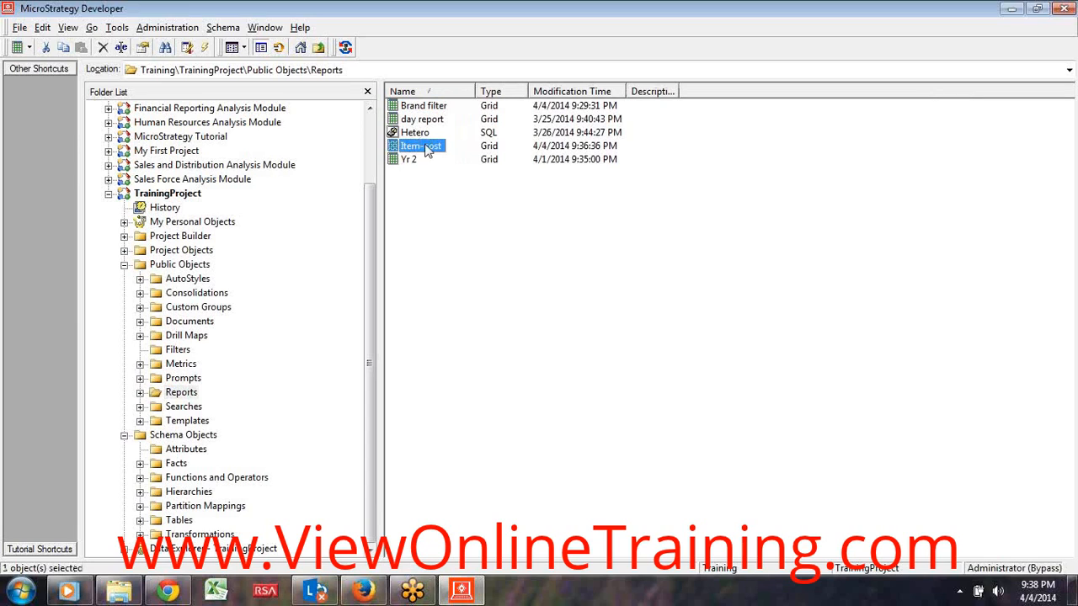
pyautogui.doubleClick(427, 149)
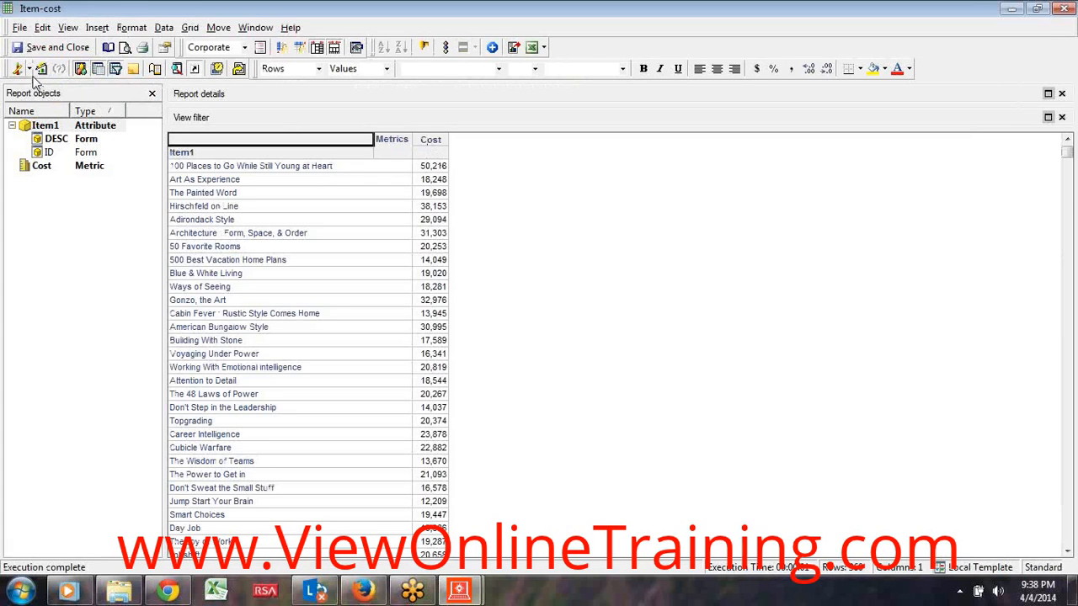
pyautogui.click(30, 69)
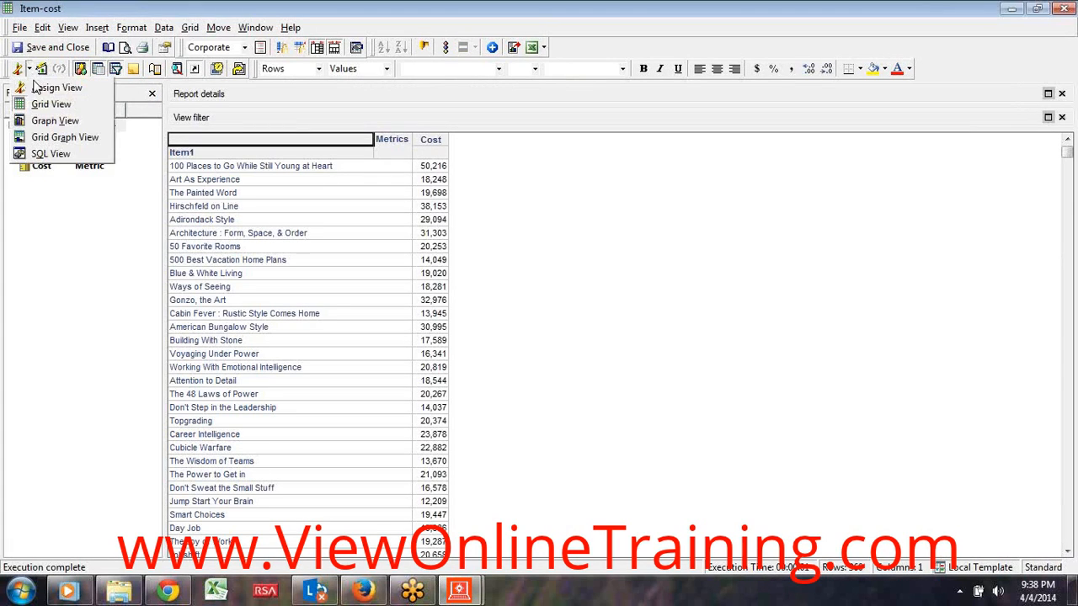
pyautogui.click(31, 85)
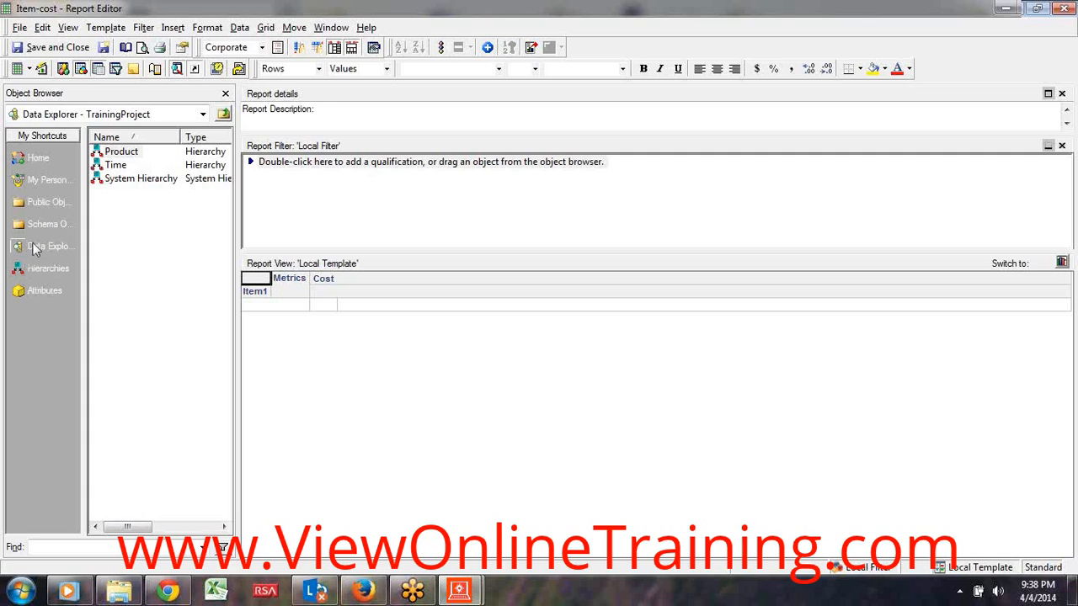
# Add the ReportFilter filter from the public Filters folder to the report filter of Item-cost.
pyautogui.click(29, 203)
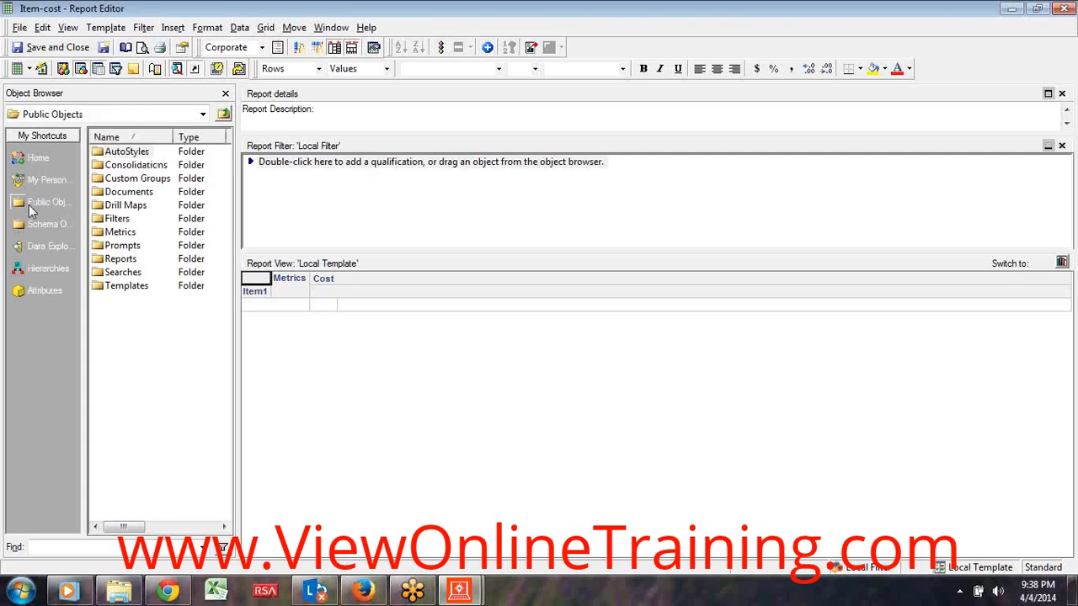
pyautogui.doubleClick(113, 219)
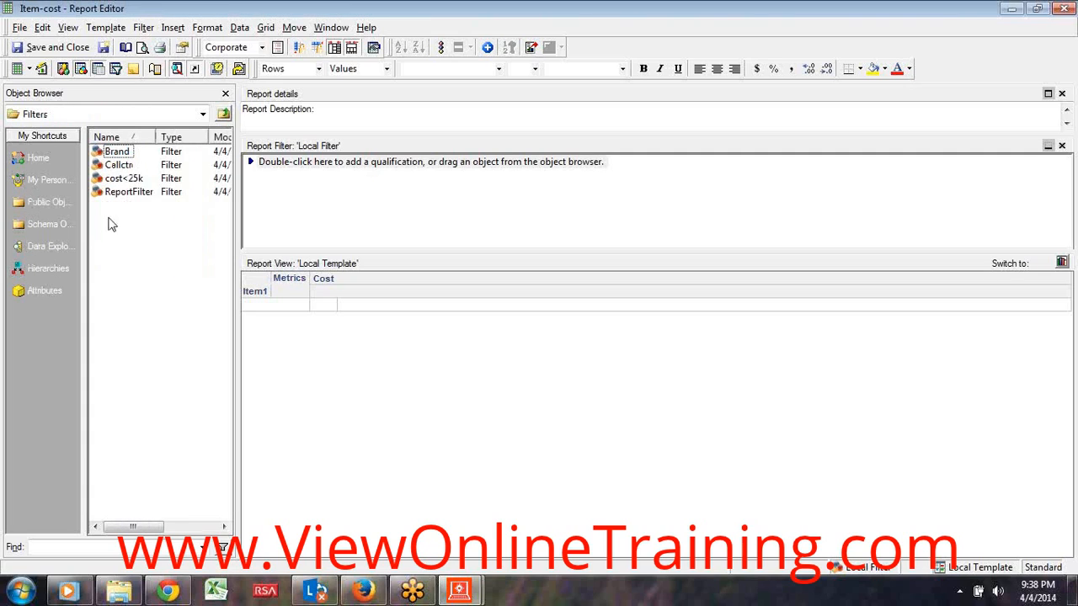
pyautogui.moveTo(236, 219); pyautogui.dragTo(270, 221)
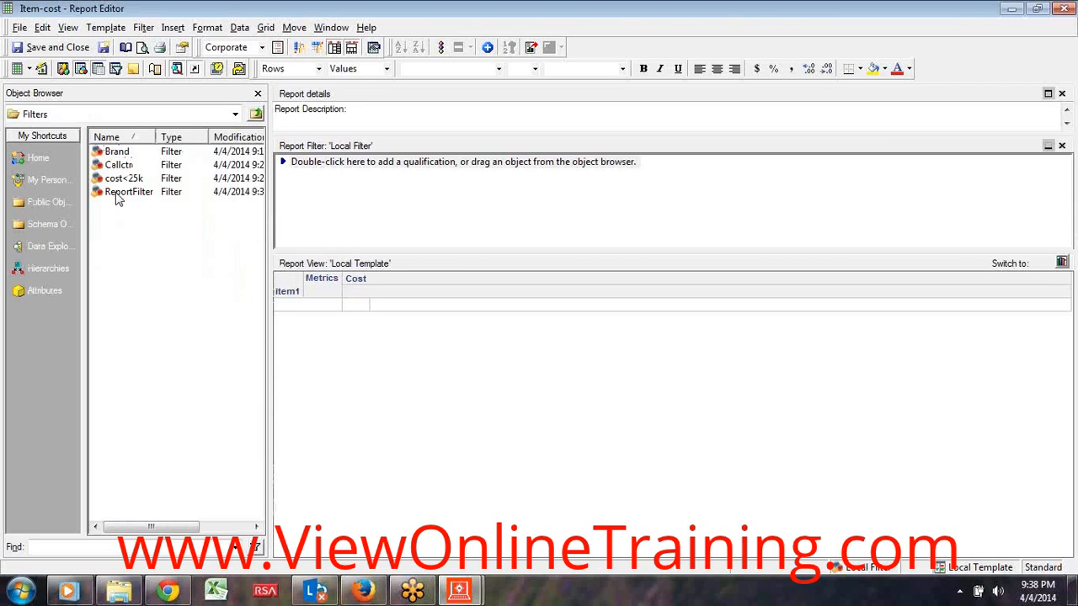
pyautogui.moveTo(118, 193); pyautogui.dragTo(332, 200)
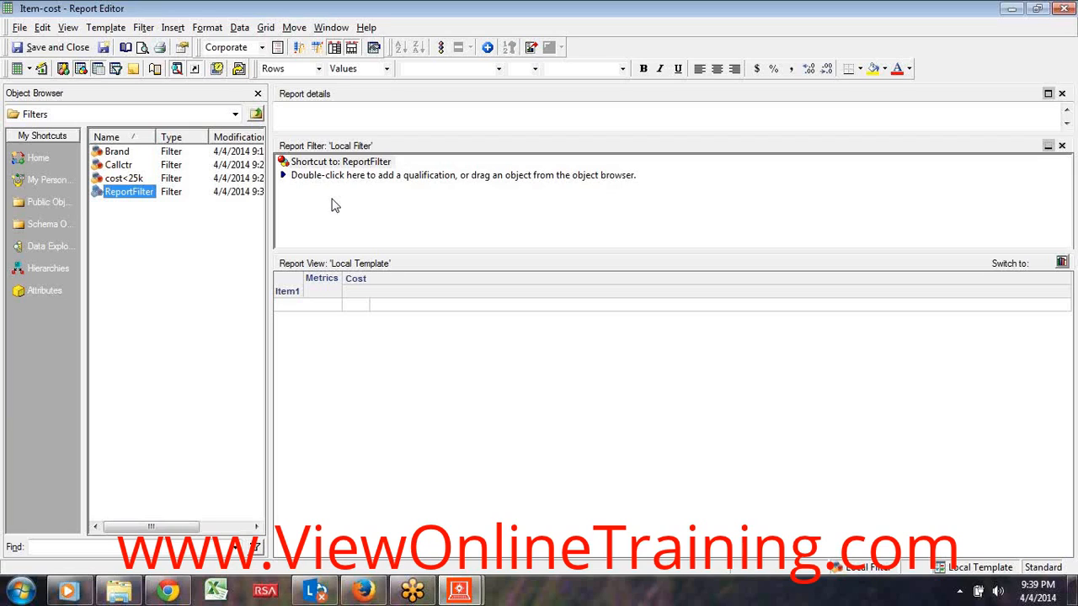
# Examine the filtered report's SQL, especially the final select statement, and run the report in Grid View.
pyautogui.click(30, 70)
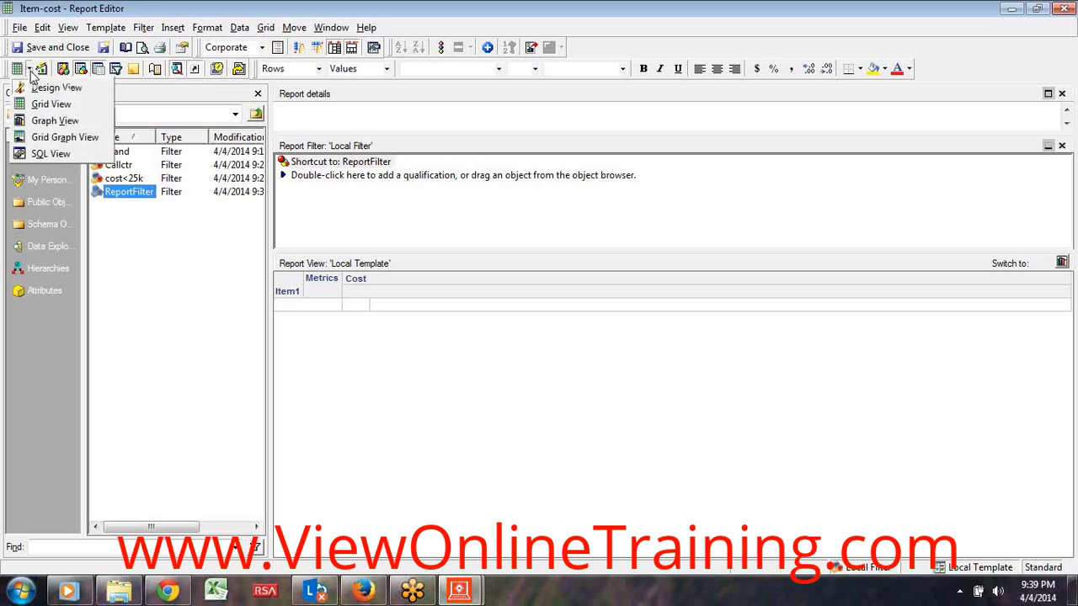
pyautogui.click(52, 155)
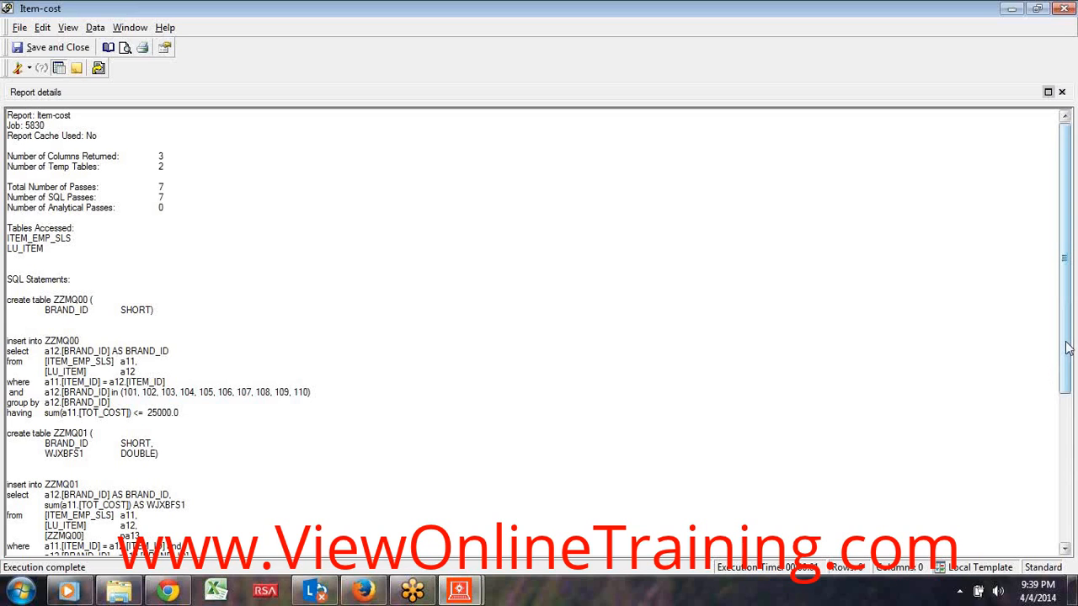
pyautogui.moveTo(1068, 347); pyautogui.dragTo(1075, 459)
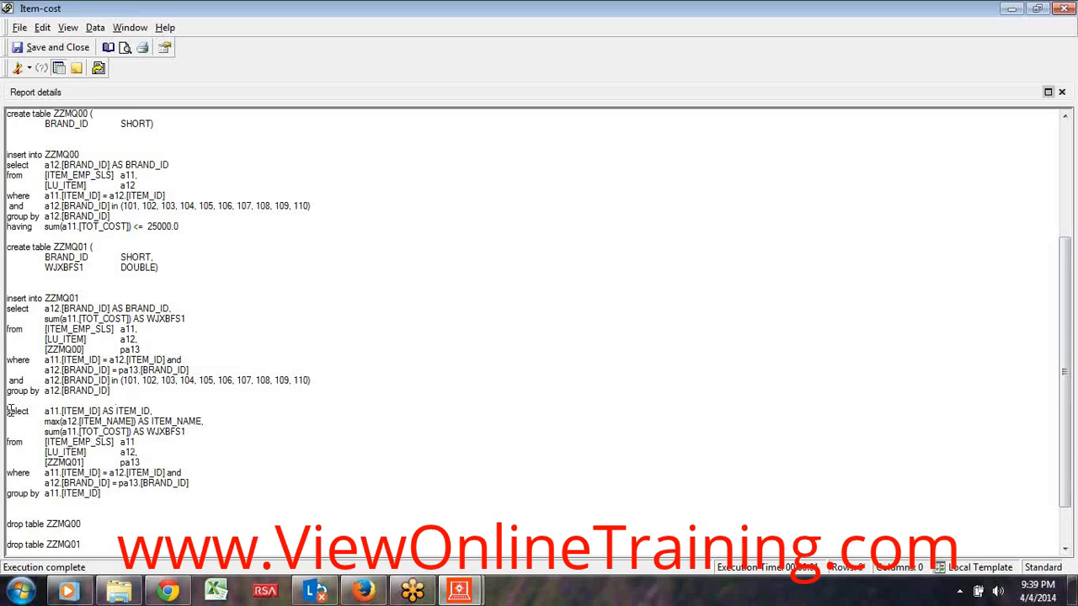
pyautogui.moveTo(9, 409); pyautogui.dragTo(118, 496)
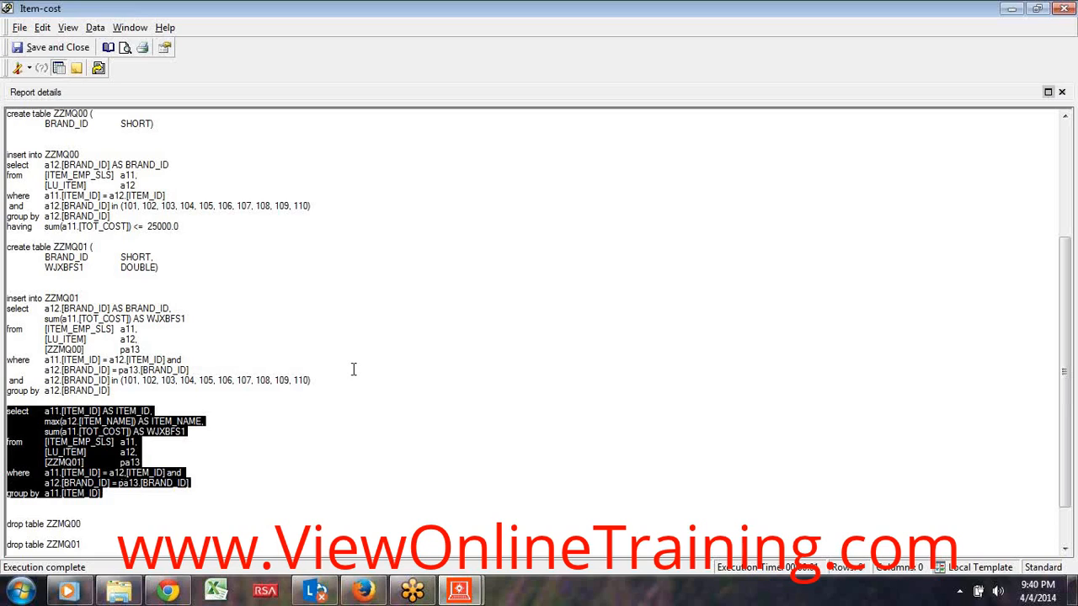
pyautogui.click(30, 69)
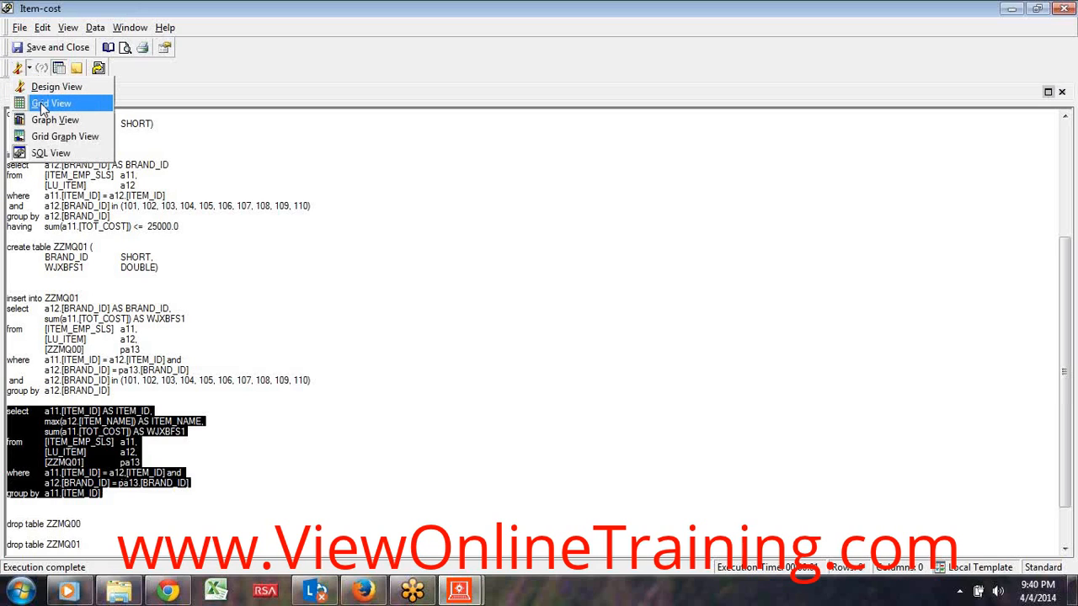
pyautogui.click(44, 103)
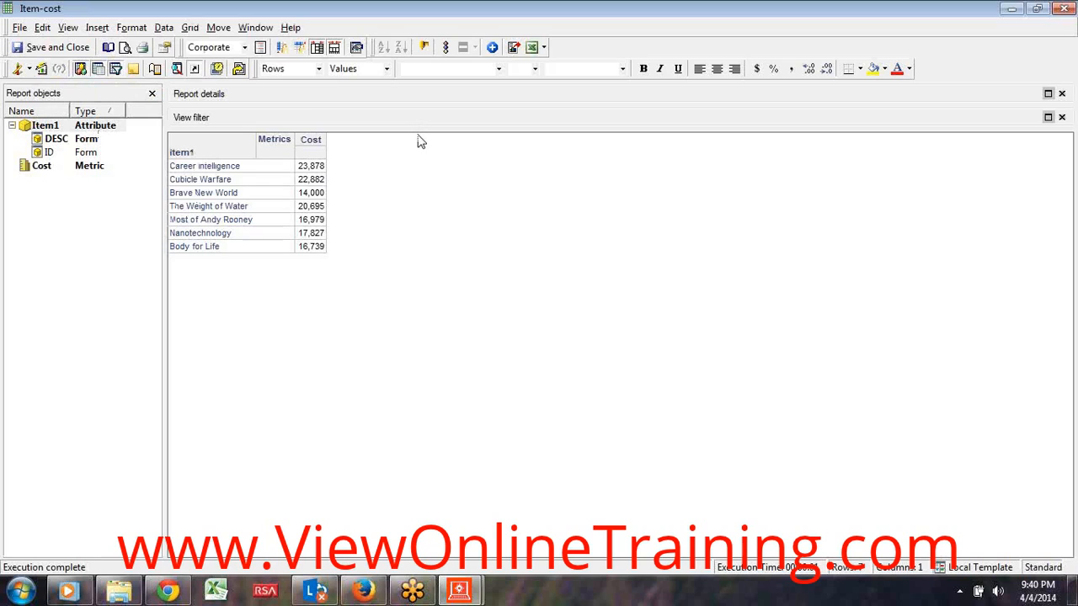
# Return to Design View and add the Brand attribute to the report template beside Item1.
pyautogui.click(29, 69)
pyautogui.click(39, 88)
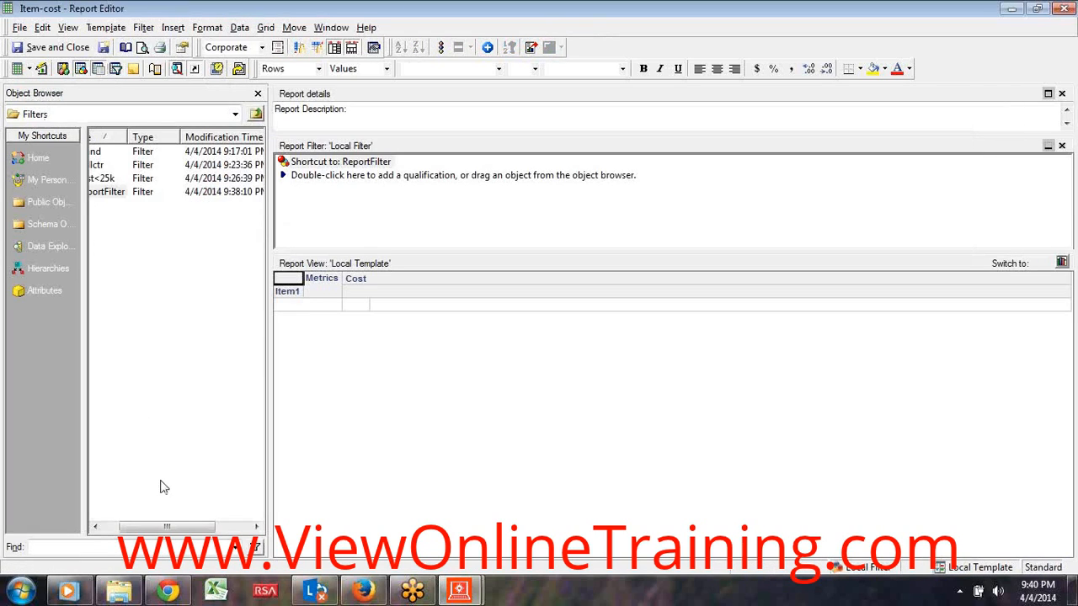
pyautogui.moveTo(162, 528); pyautogui.dragTo(149, 528)
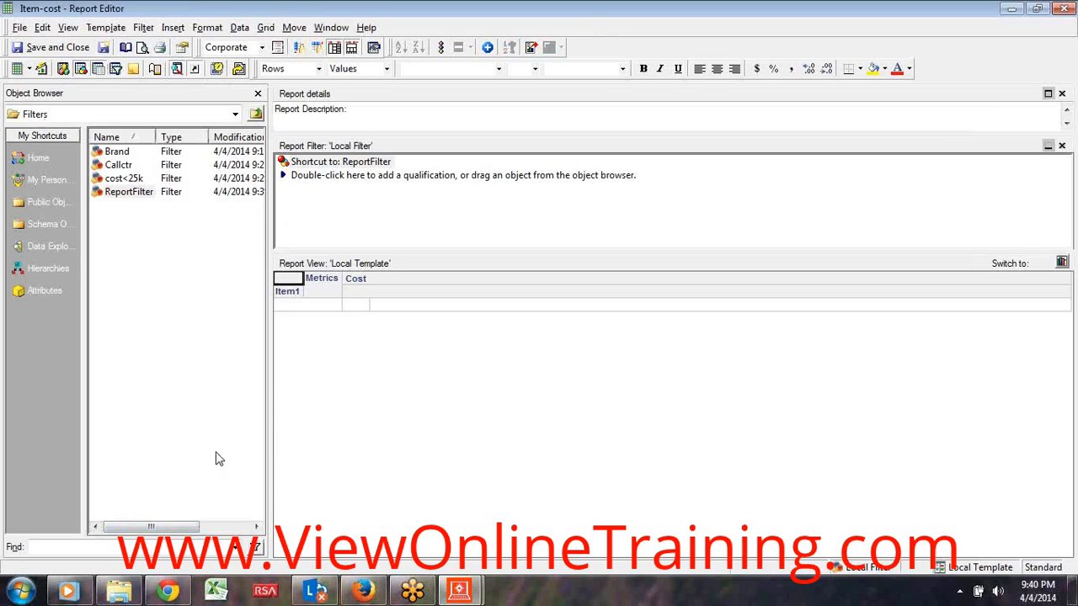
pyautogui.click(35, 291)
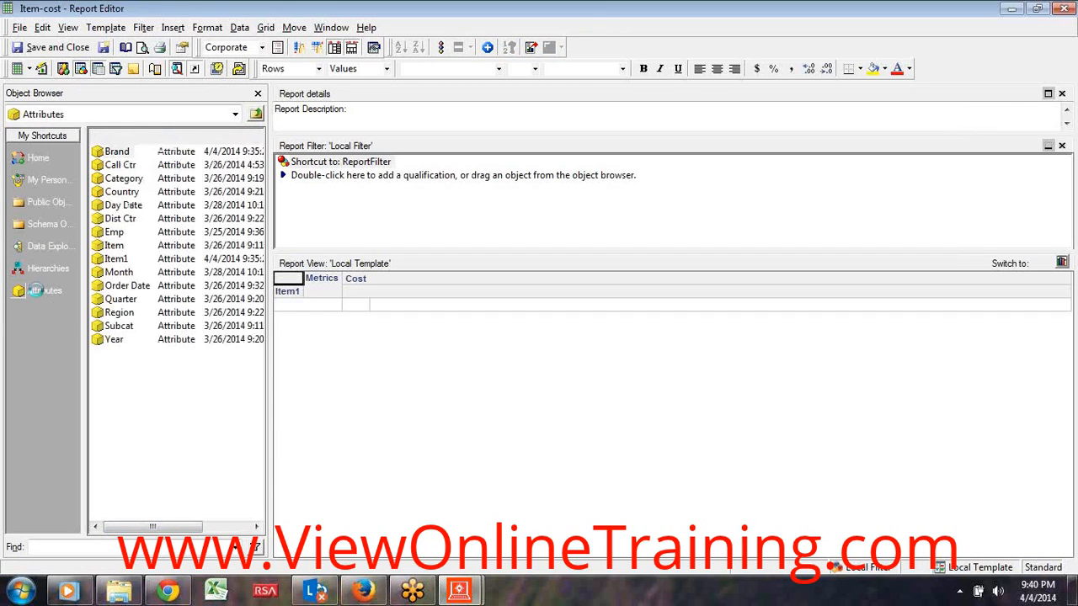
pyautogui.doubleClick(117, 153)
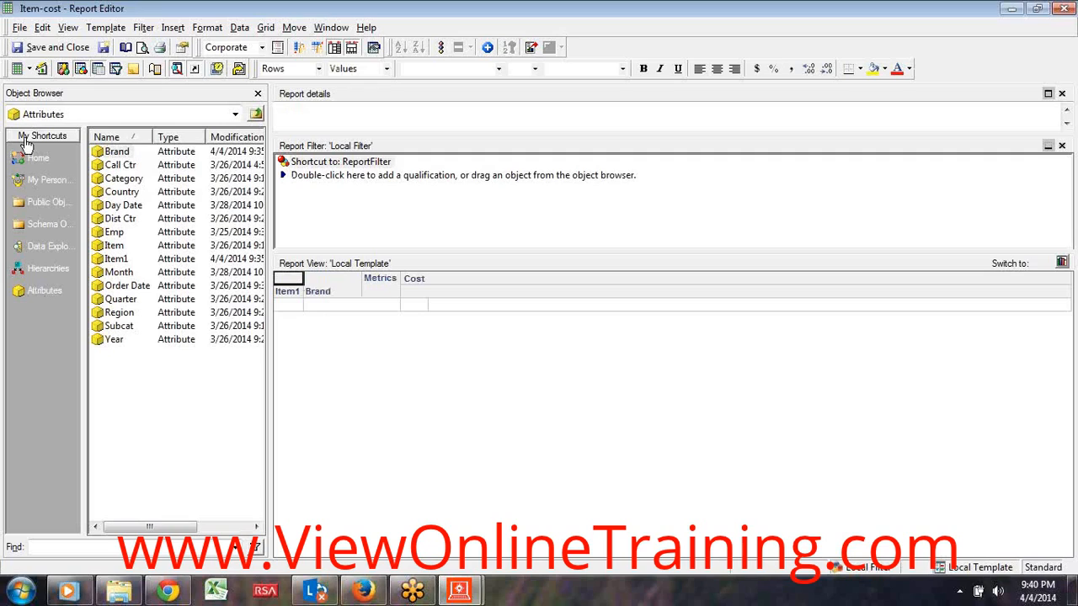
# Check the SQL of the report with Brand included and display its results in Grid View.
pyautogui.click(30, 69)
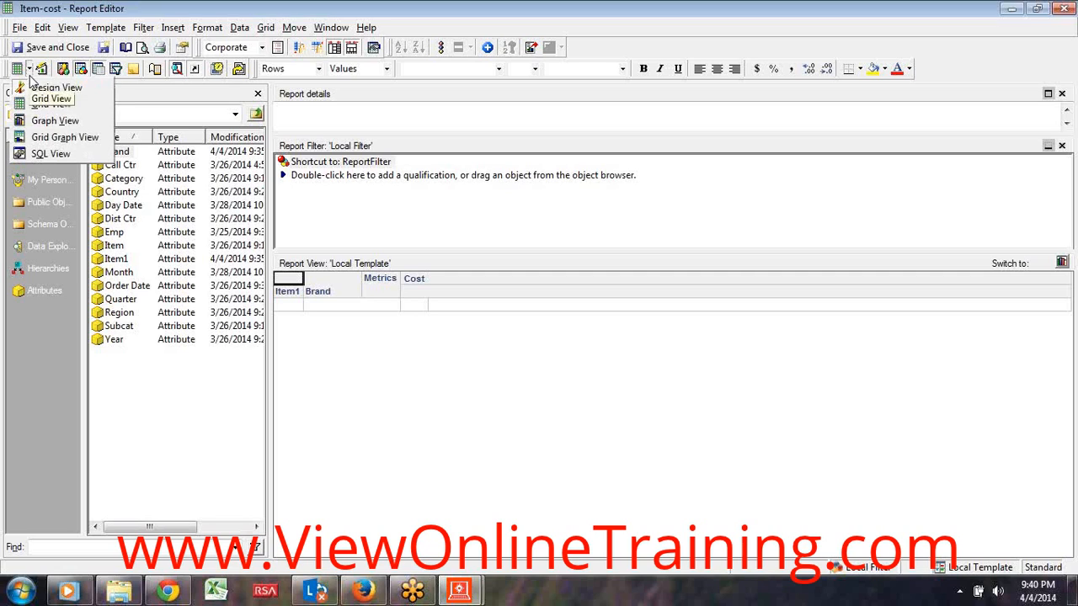
pyautogui.click(51, 155)
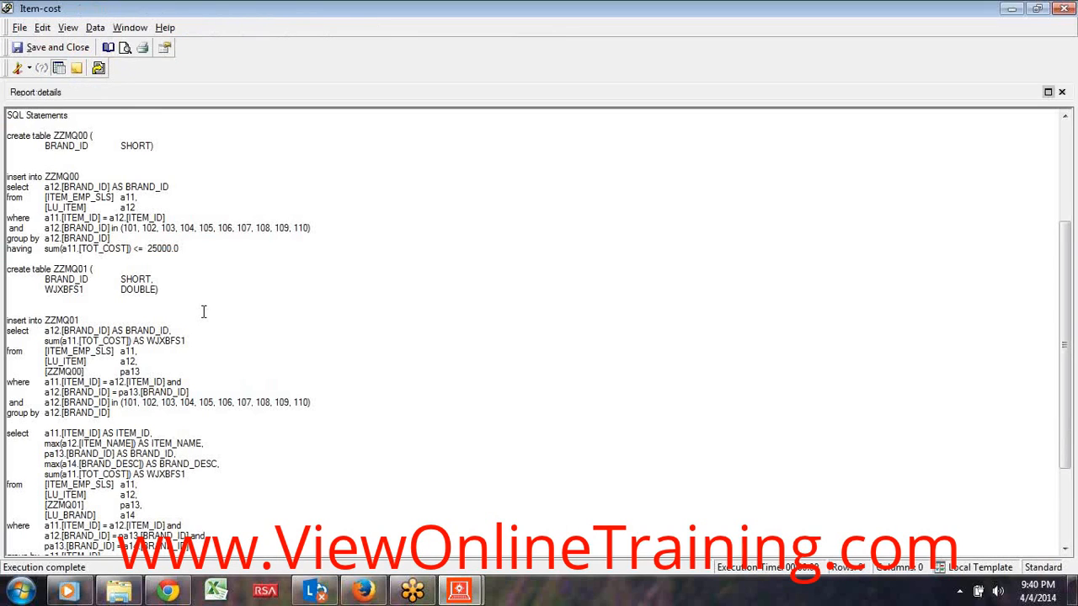
pyautogui.click(30, 69)
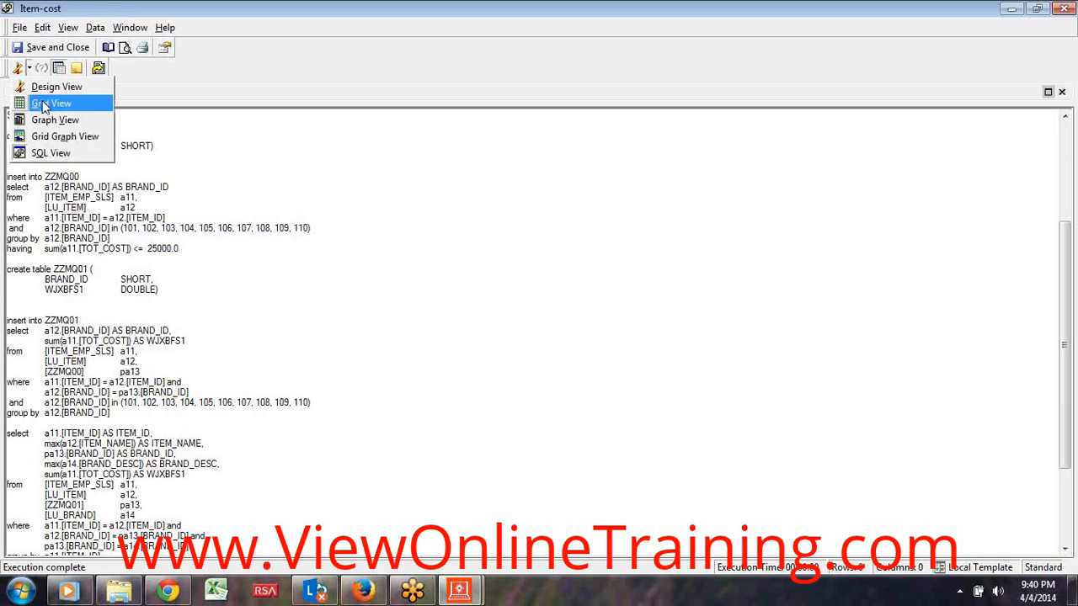
pyautogui.click(44, 105)
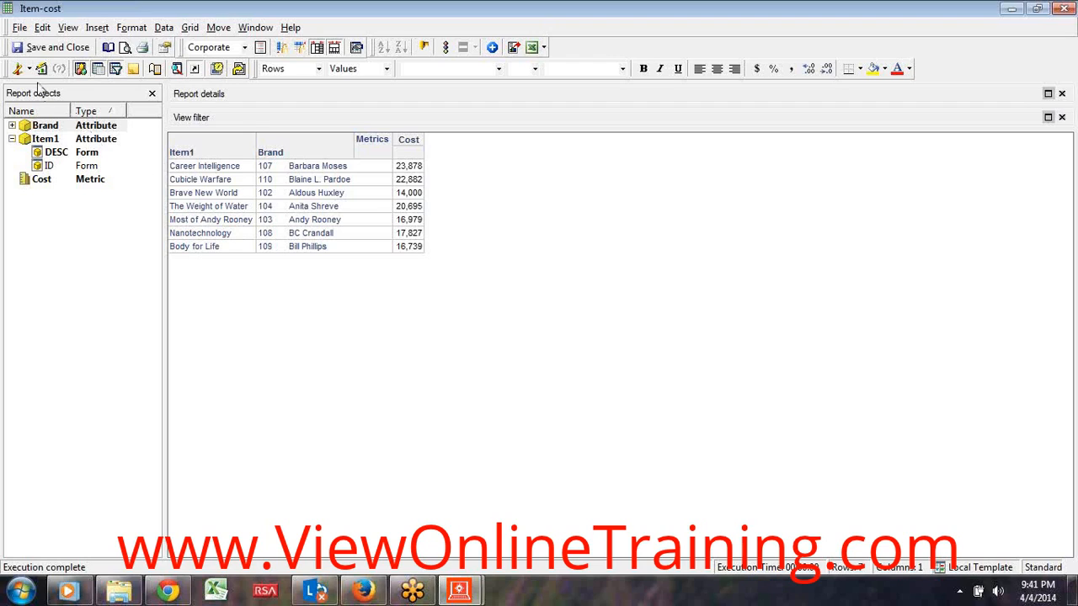
# Remove the Brand attribute from the report and let the report re-execute.
pyautogui.rightClick(276, 152)
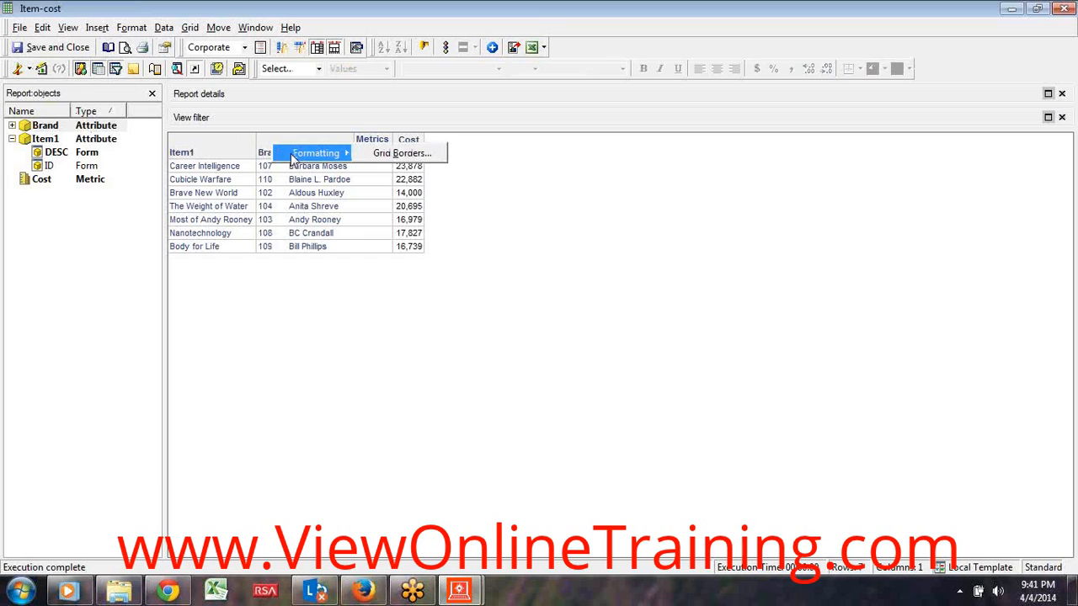
pyautogui.click(578, 291)
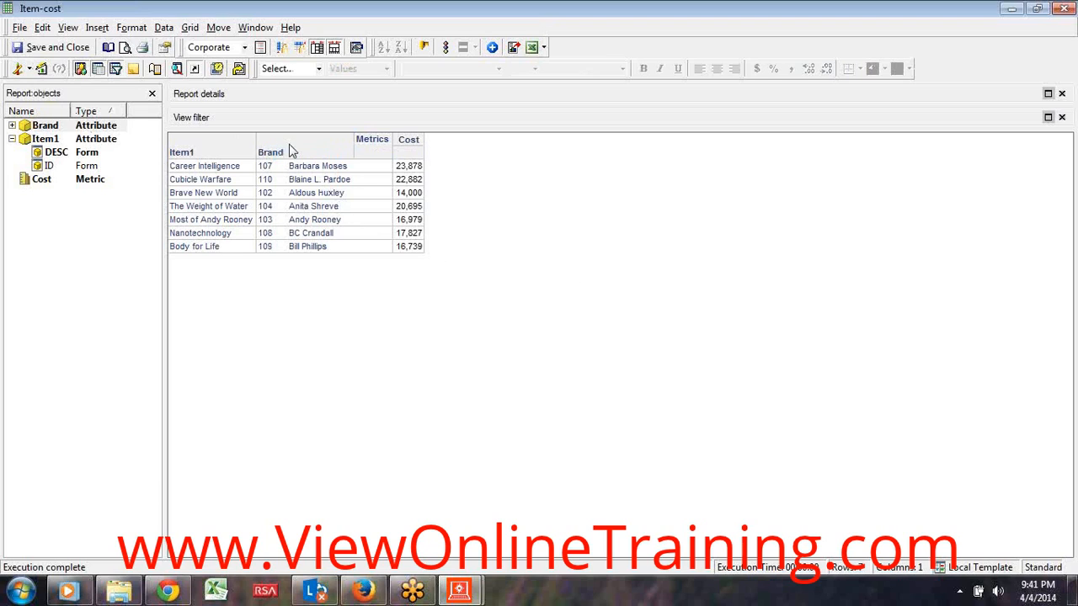
pyautogui.click(278, 150)
pyautogui.rightClick(278, 151)
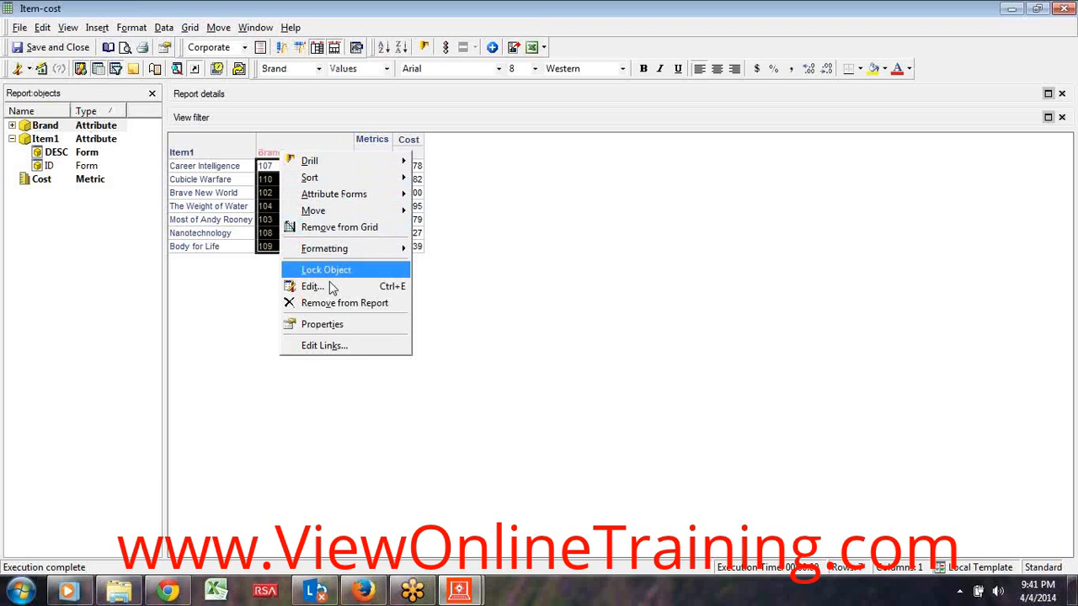
pyautogui.click(319, 300)
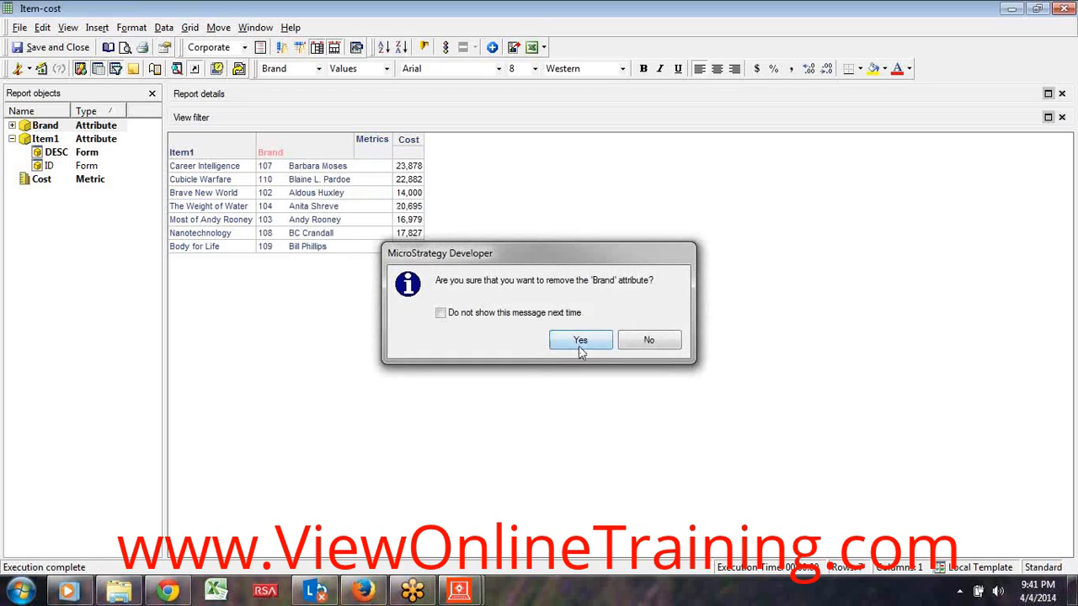
pyautogui.click(579, 345)
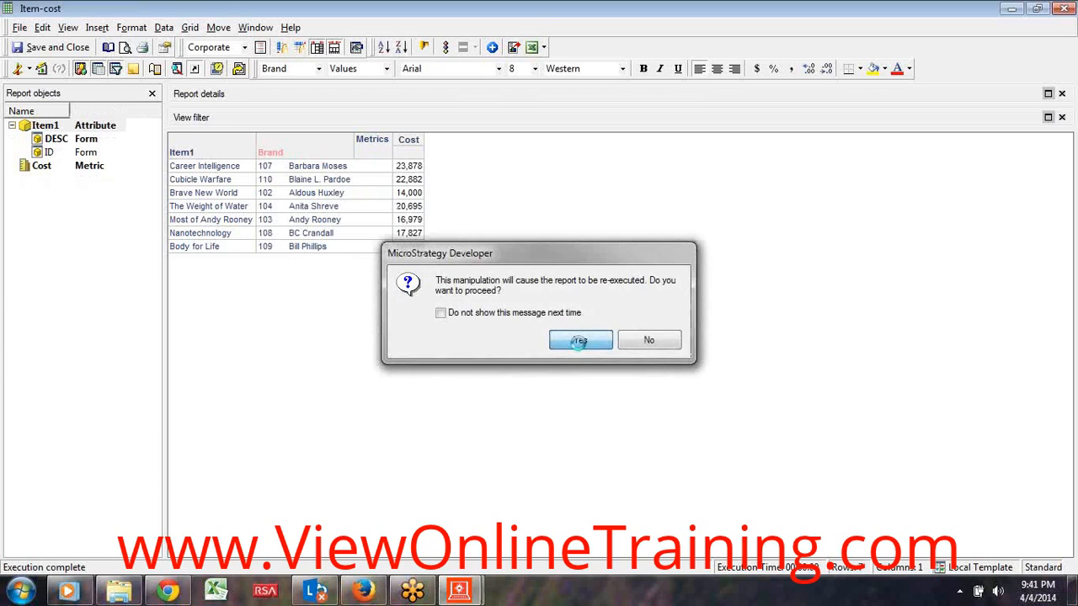
pyautogui.click(579, 341)
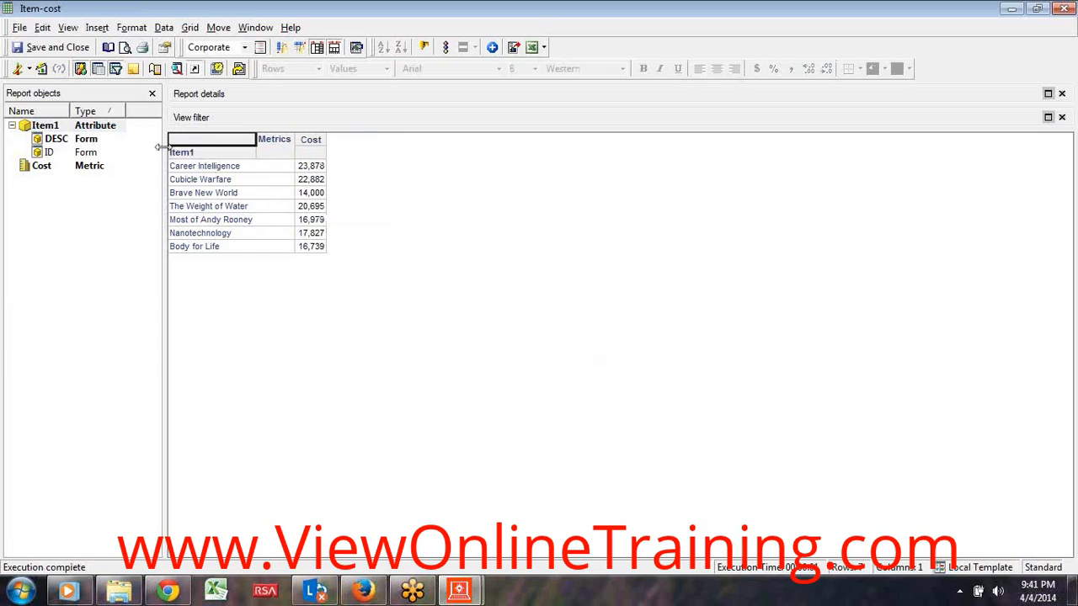
# Switch the report to SQL View and examine all its SQL passes, from creating to dropping the temporary tables.
pyautogui.click(30, 71)
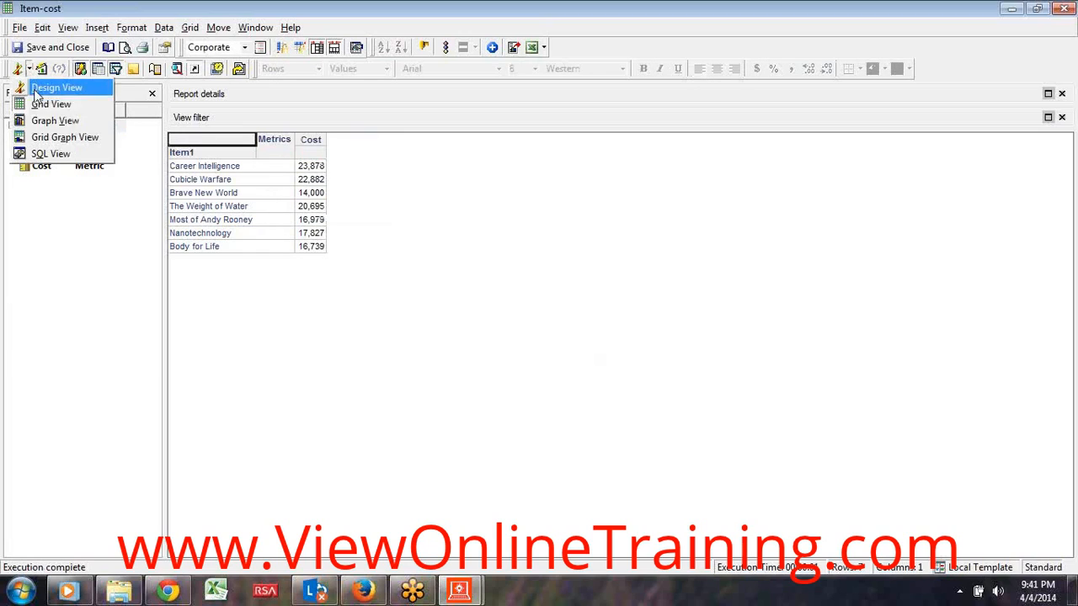
pyautogui.click(47, 152)
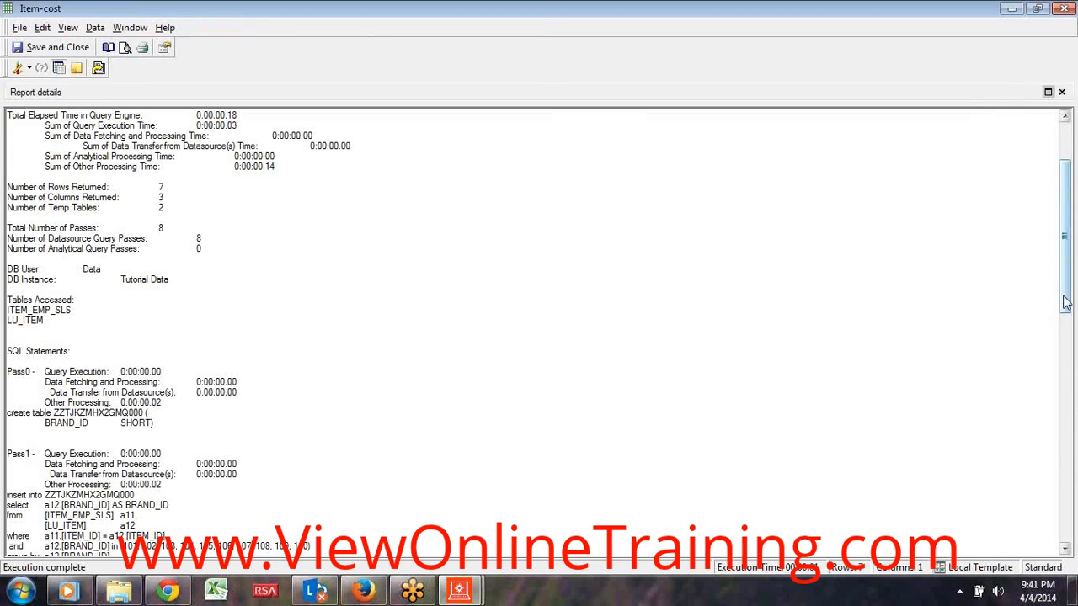
pyautogui.moveTo(1065, 303); pyautogui.dragTo(1070, 396)
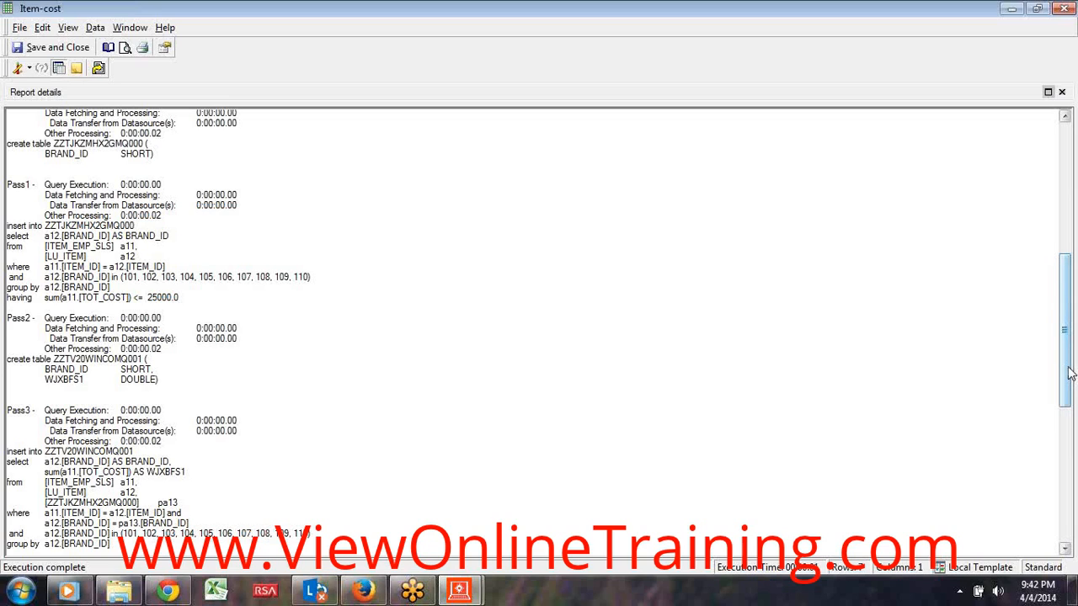
pyautogui.moveTo(1069, 374); pyautogui.dragTo(1064, 450)
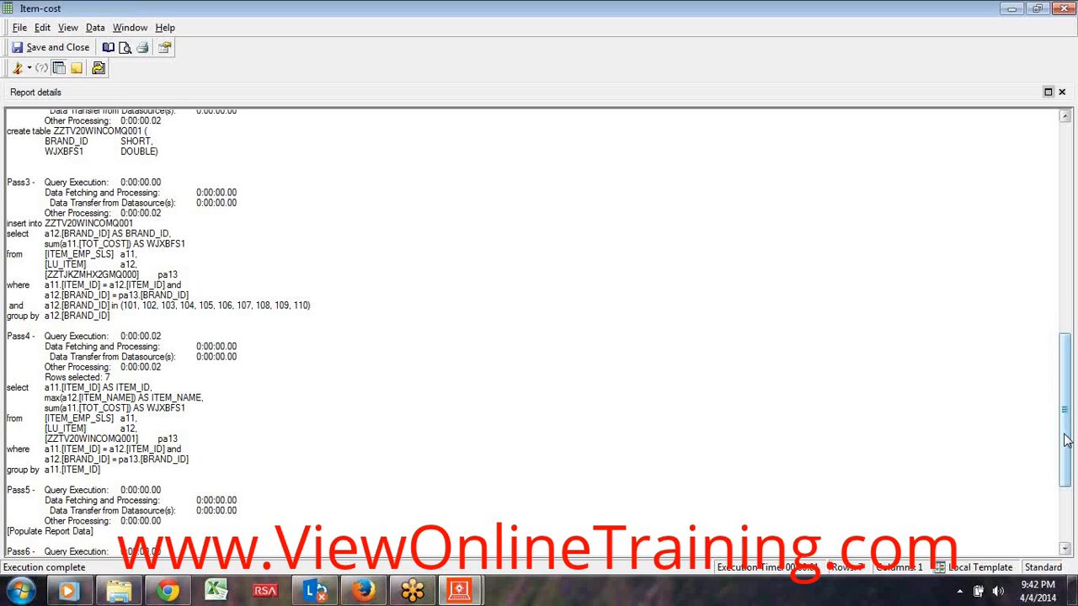
pyautogui.moveTo(1064, 436); pyautogui.dragTo(1064, 437)
pyautogui.moveTo(1065, 446); pyautogui.dragTo(1065, 492)
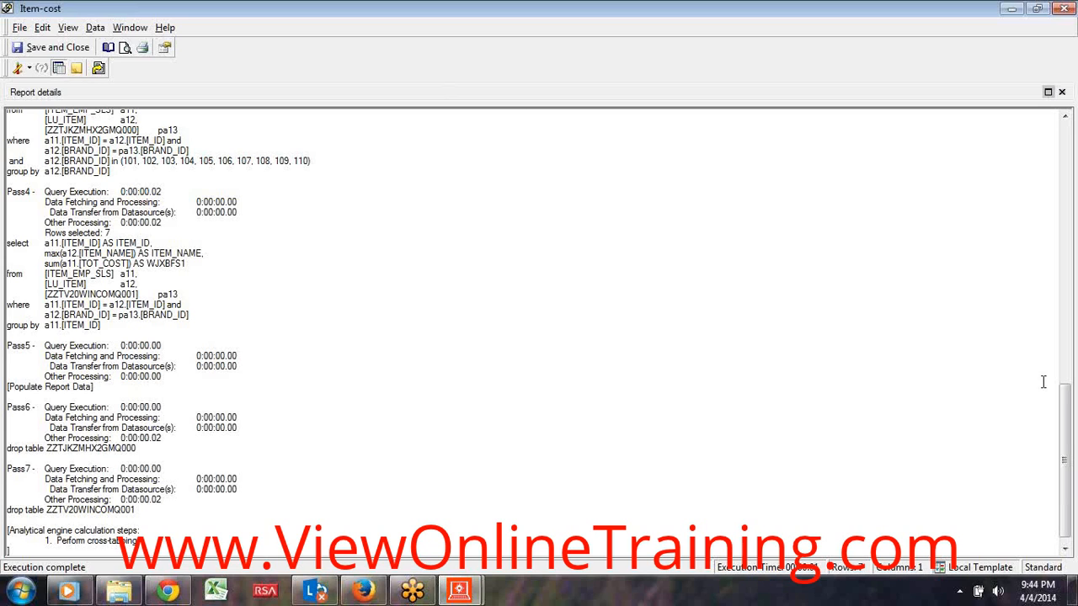
# Examine the query engine start and finish times, query generation time and other processing time at the beginning of the Item-cost report details.
pyautogui.moveTo(1067, 449); pyautogui.dragTo(1068, 173)
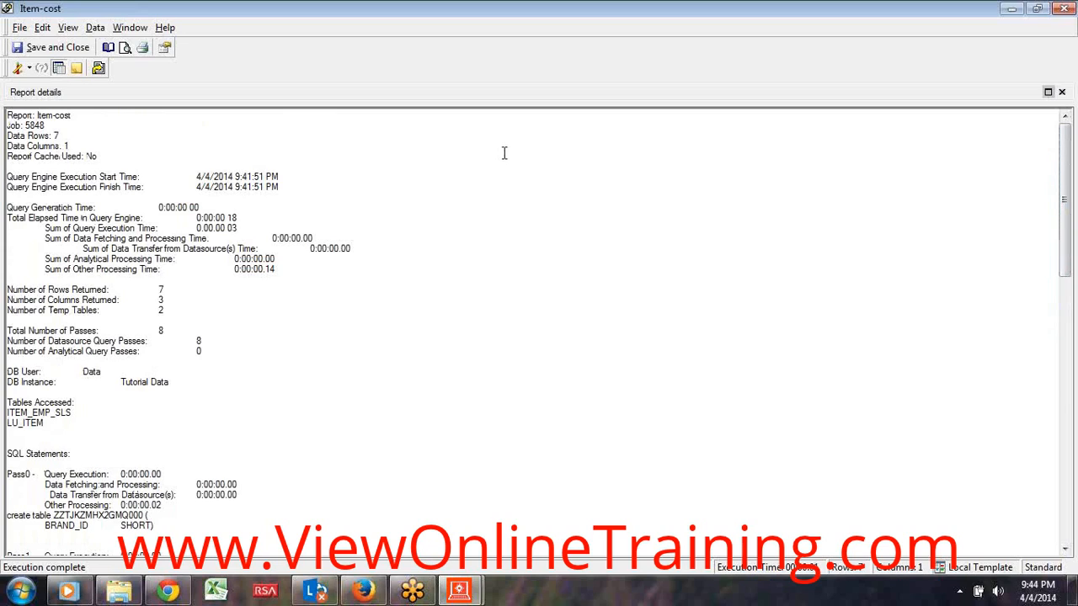
pyautogui.moveTo(289, 189); pyautogui.dragTo(4, 177)
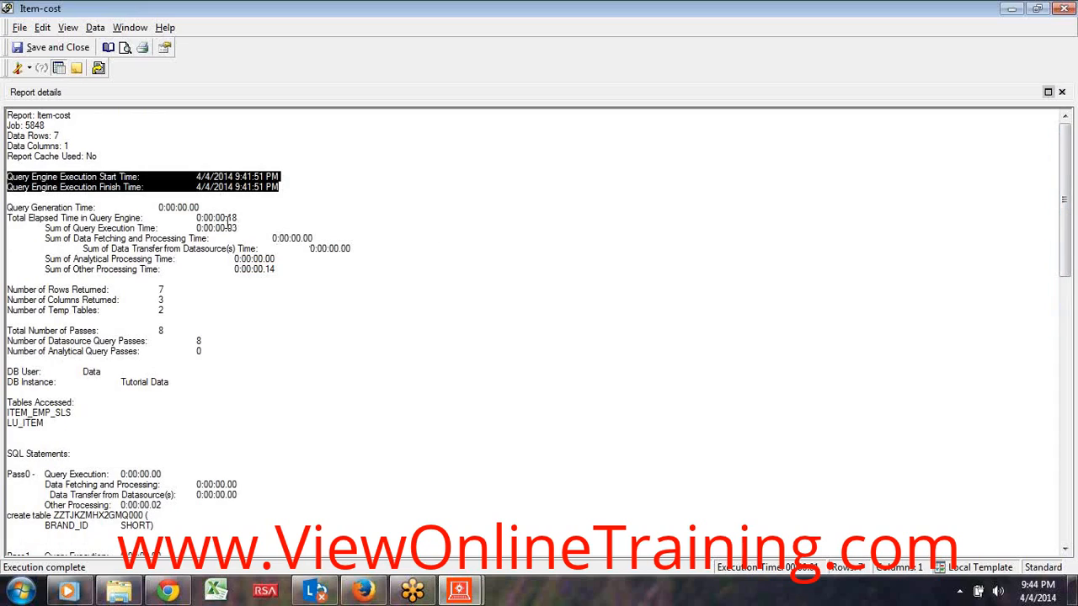
pyautogui.moveTo(200, 207); pyautogui.dragTo(5, 176)
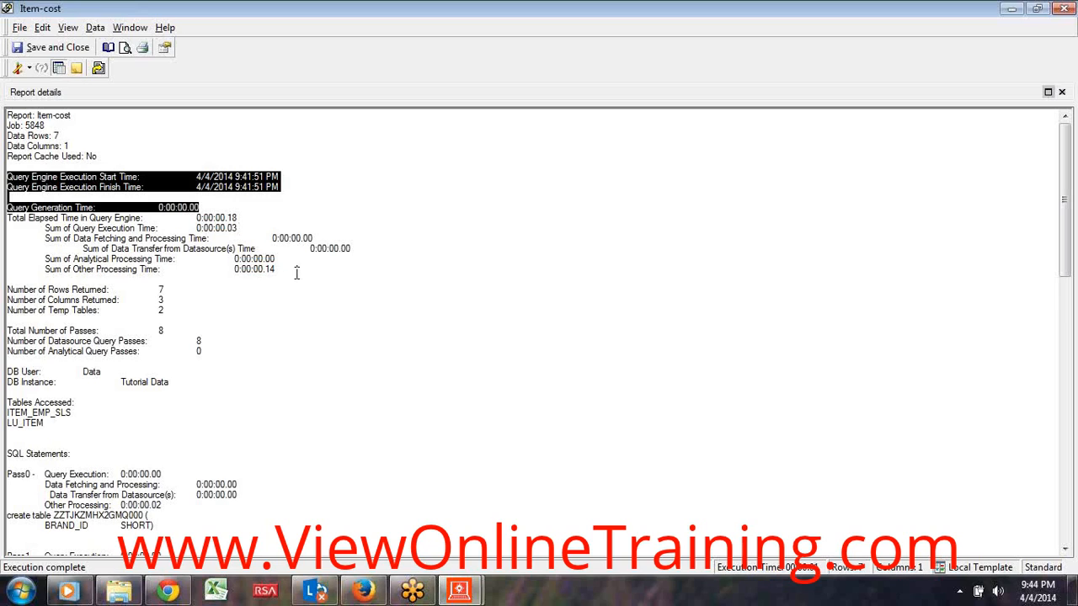
pyautogui.moveTo(293, 270); pyautogui.dragTo(43, 269)
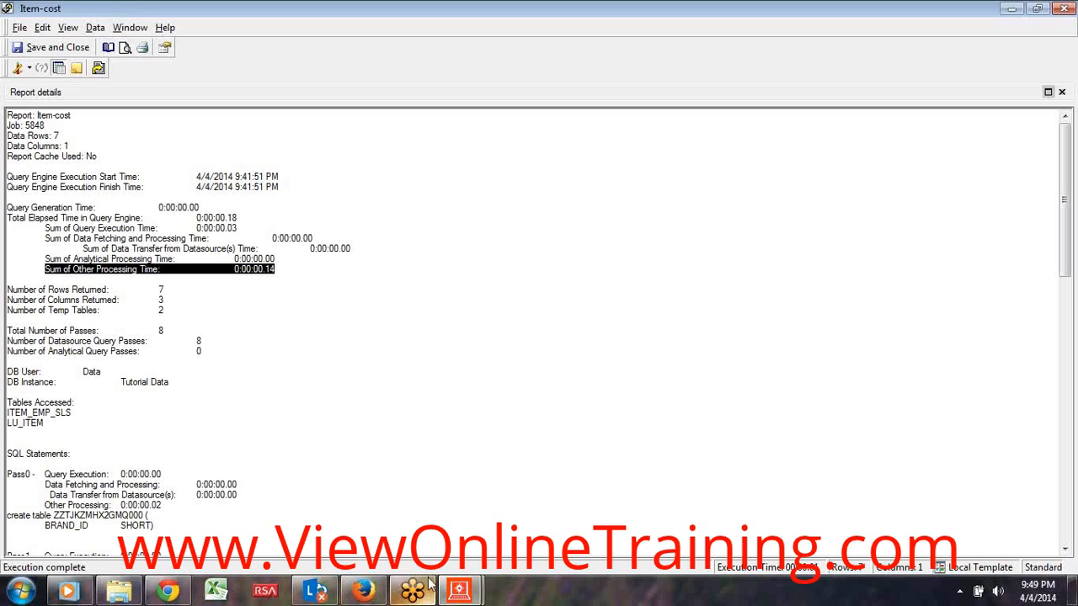
pyautogui.moveTo(425, 589)
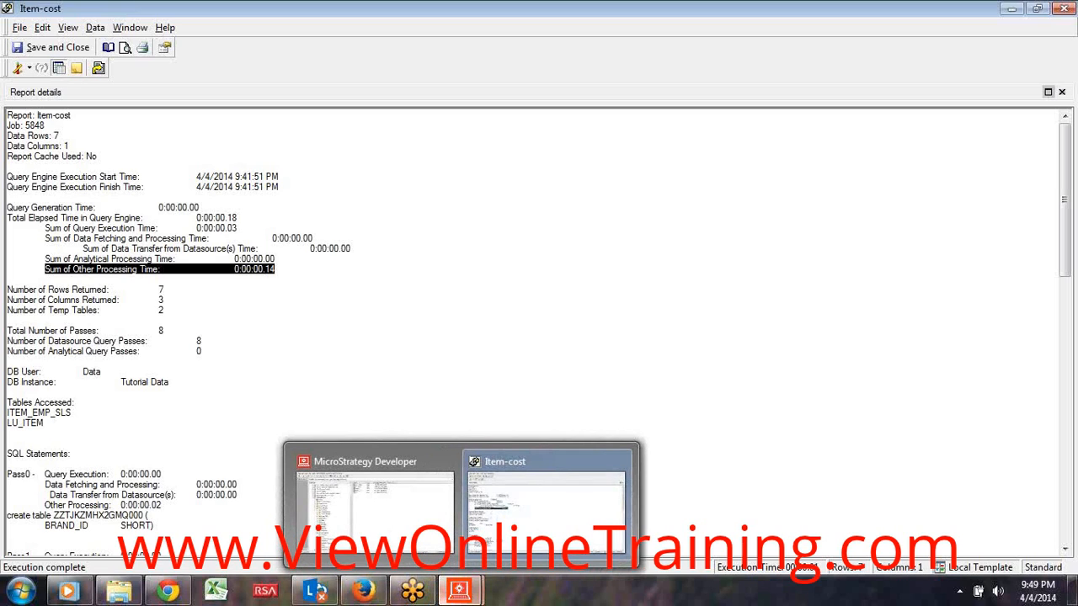
pyautogui.click(700, 392)
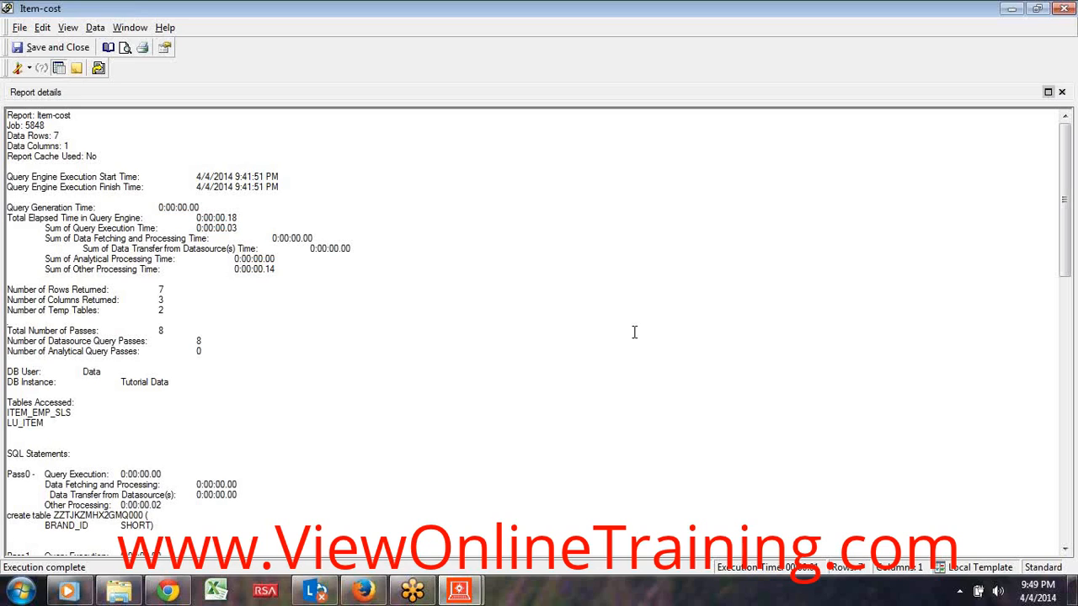
# Review the pass counts, accessed tables and first SQL passes, including the brand and total-cost conditions in Pass1.
pyautogui.click(346, 358)
pyautogui.hotkey('ctrl', 'Home')
pyautogui.scroll(-3, 200, 416)
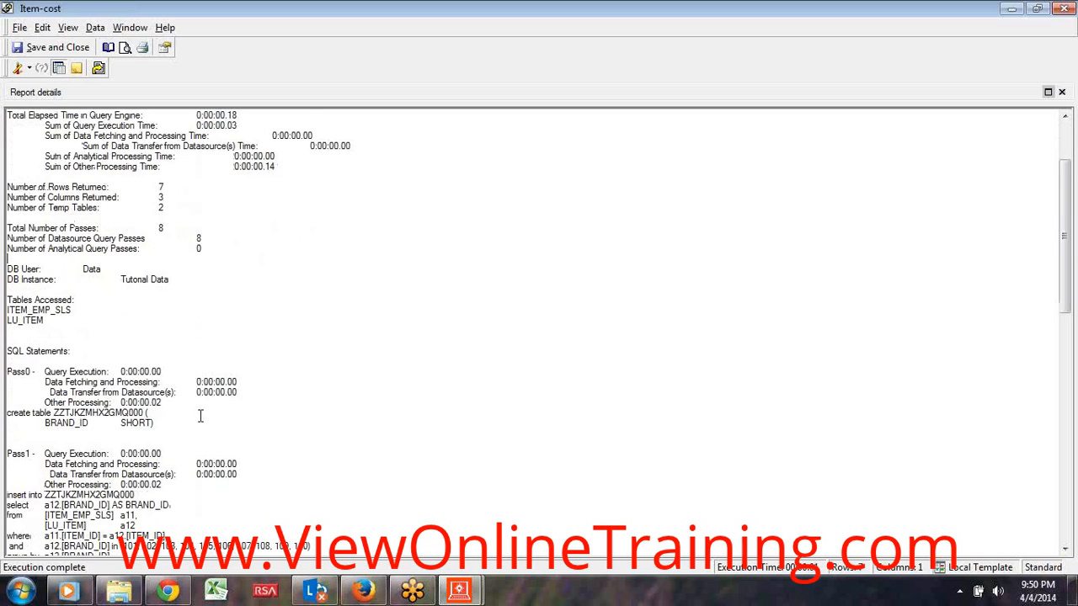
pyautogui.scroll(-5, 201, 416)
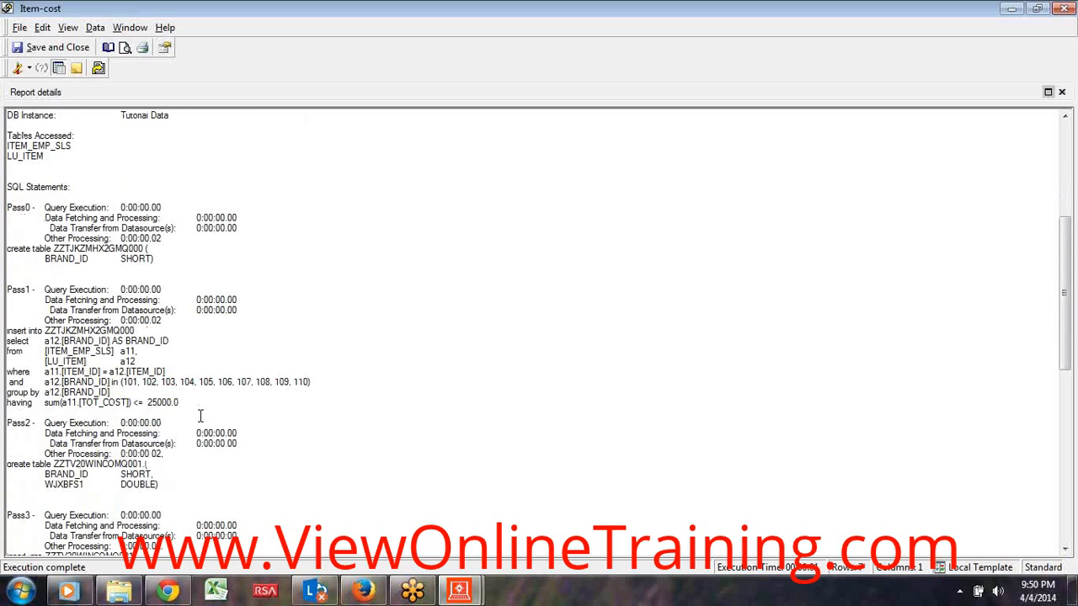